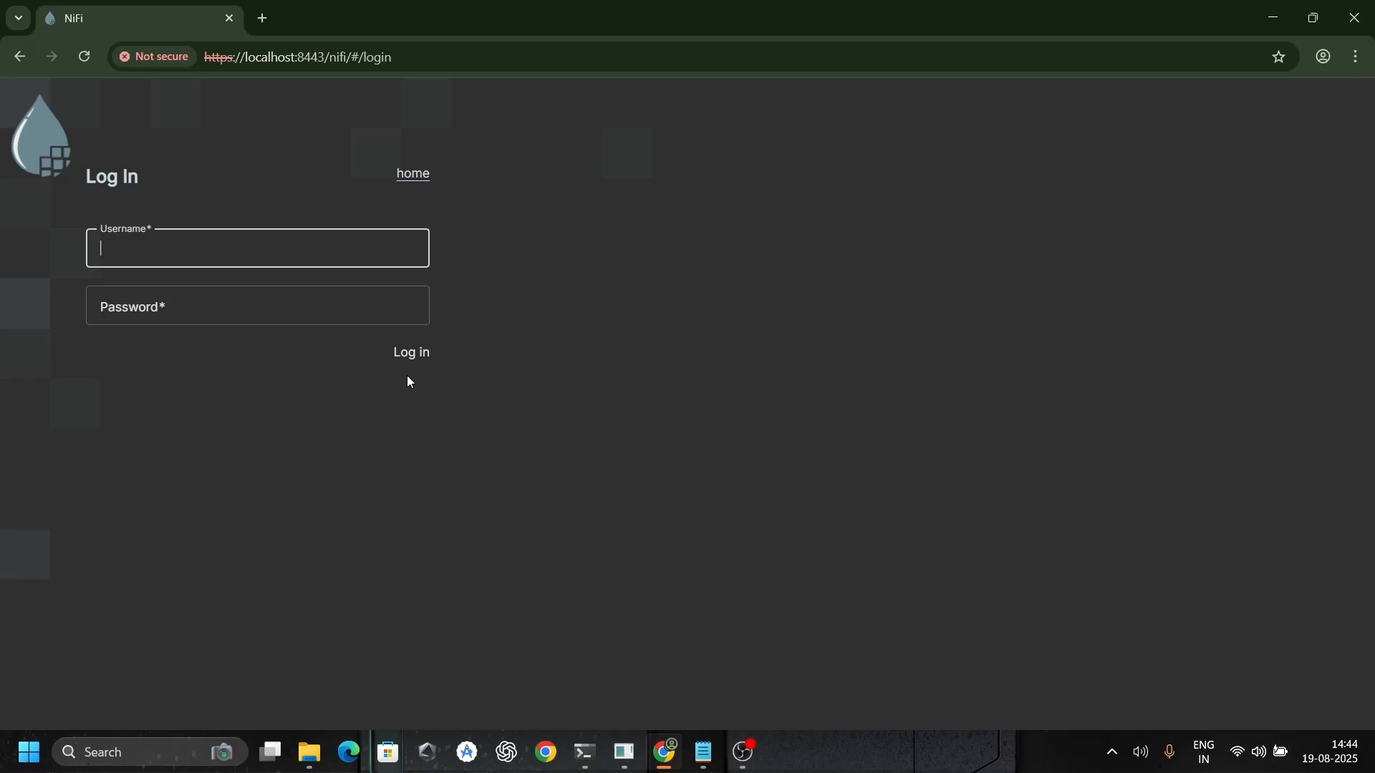
# Step: Log in to NiFi by entering the account username and password from the clipboard history
pyautogui.press('super+v')
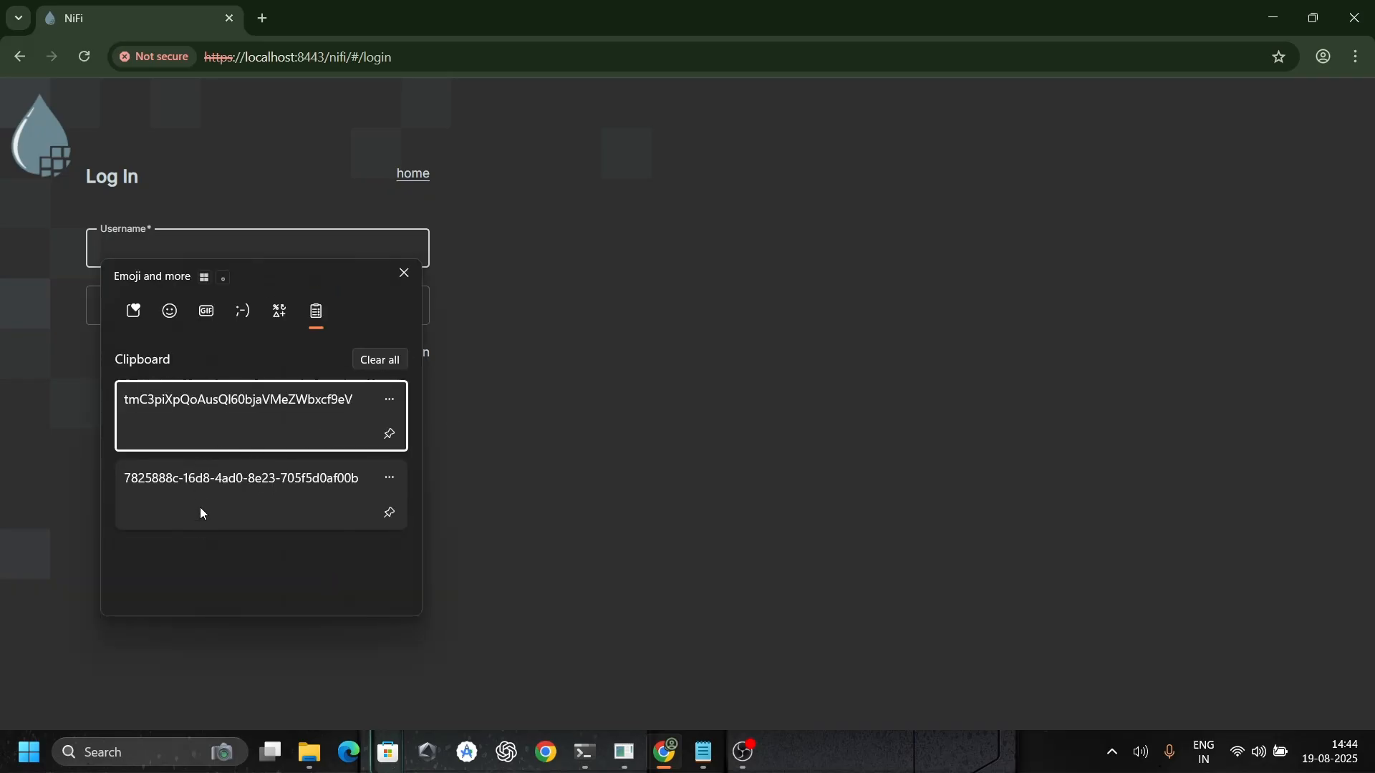
pyautogui.click(200, 507)
pyautogui.click(139, 311)
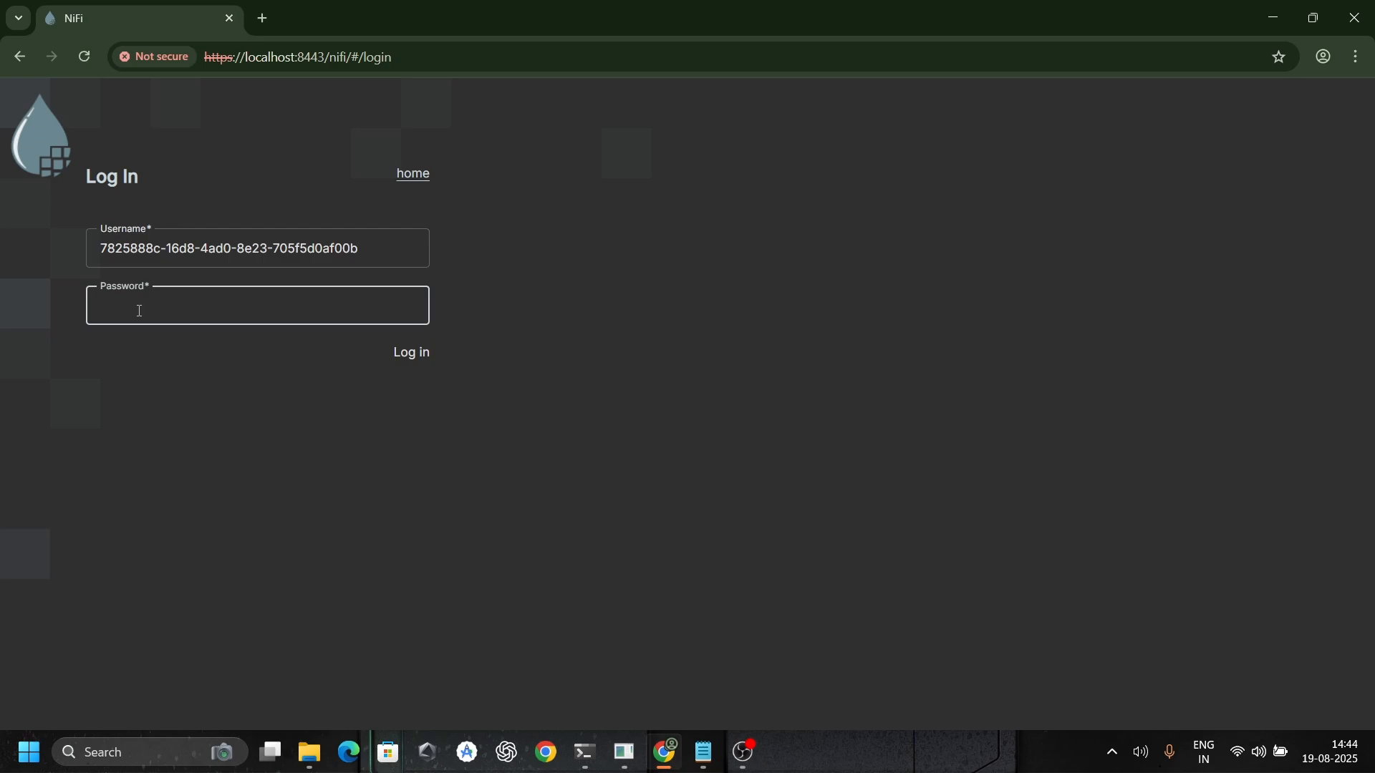
pyautogui.press('super+v')
pyautogui.click(188, 473)
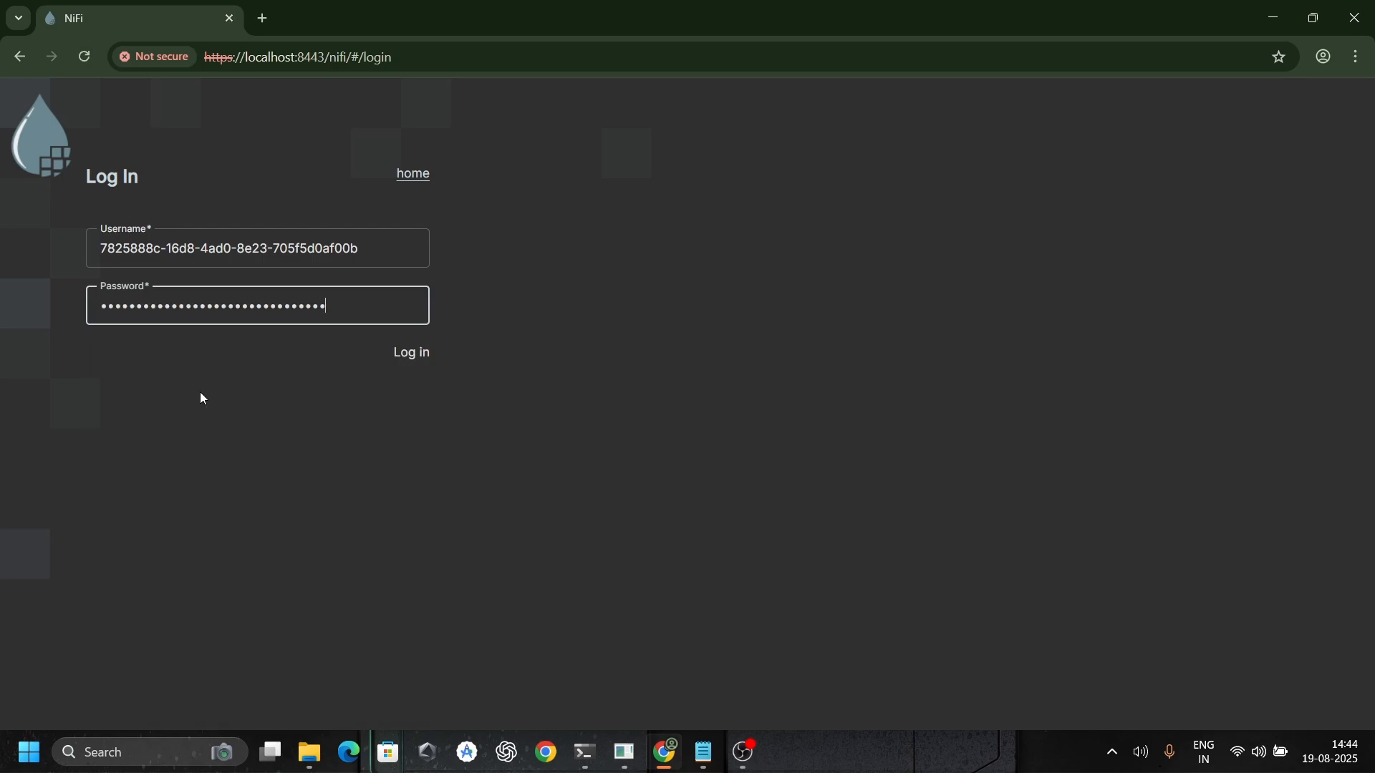
pyautogui.click(410, 354)
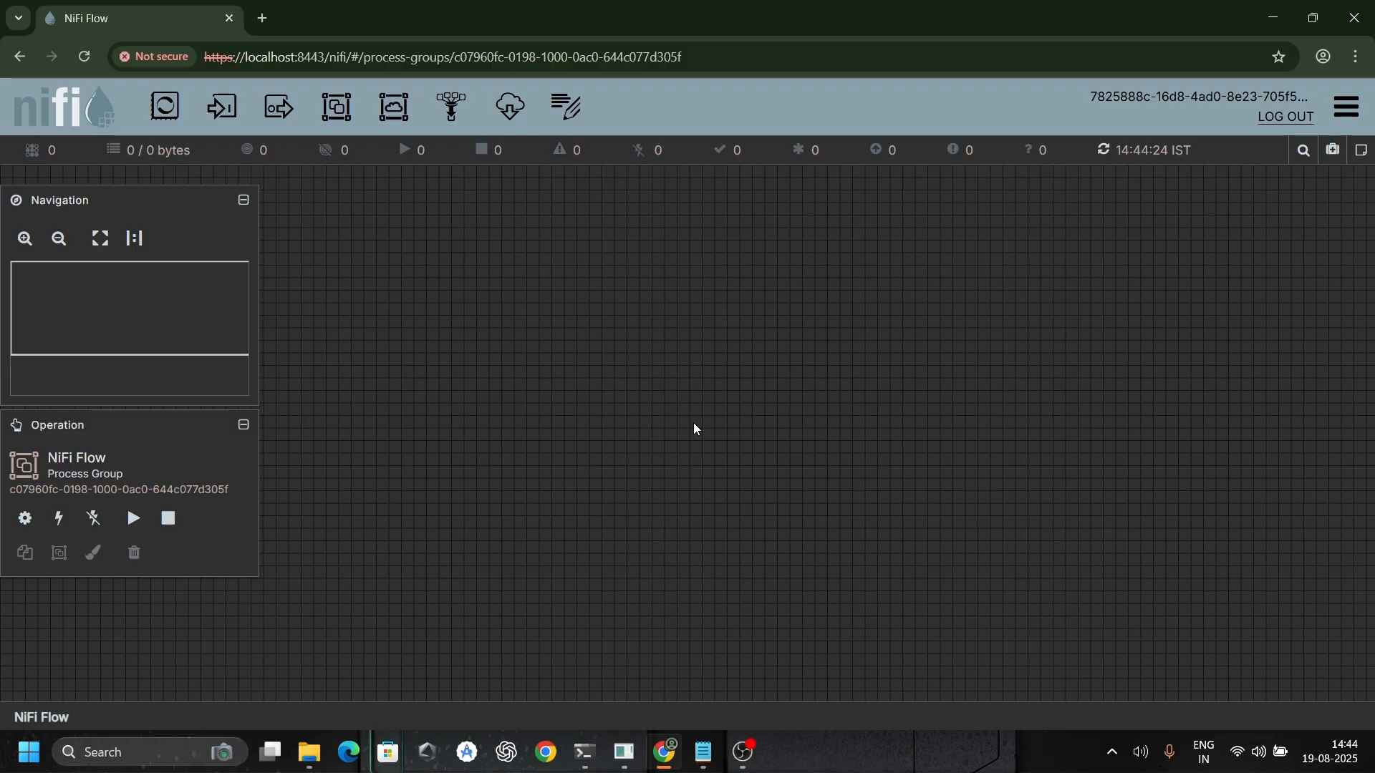
pyautogui.click(1344, 109)
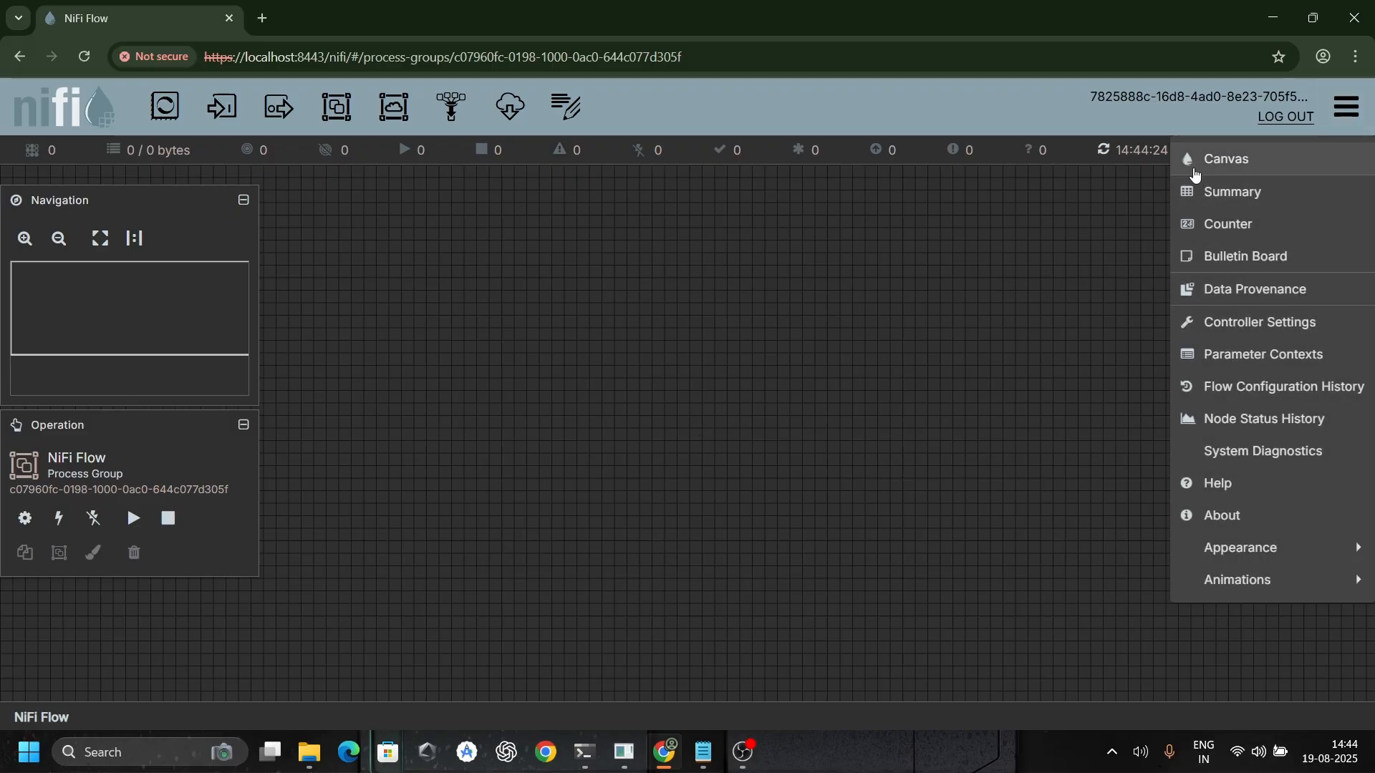
pyautogui.click(518, 342)
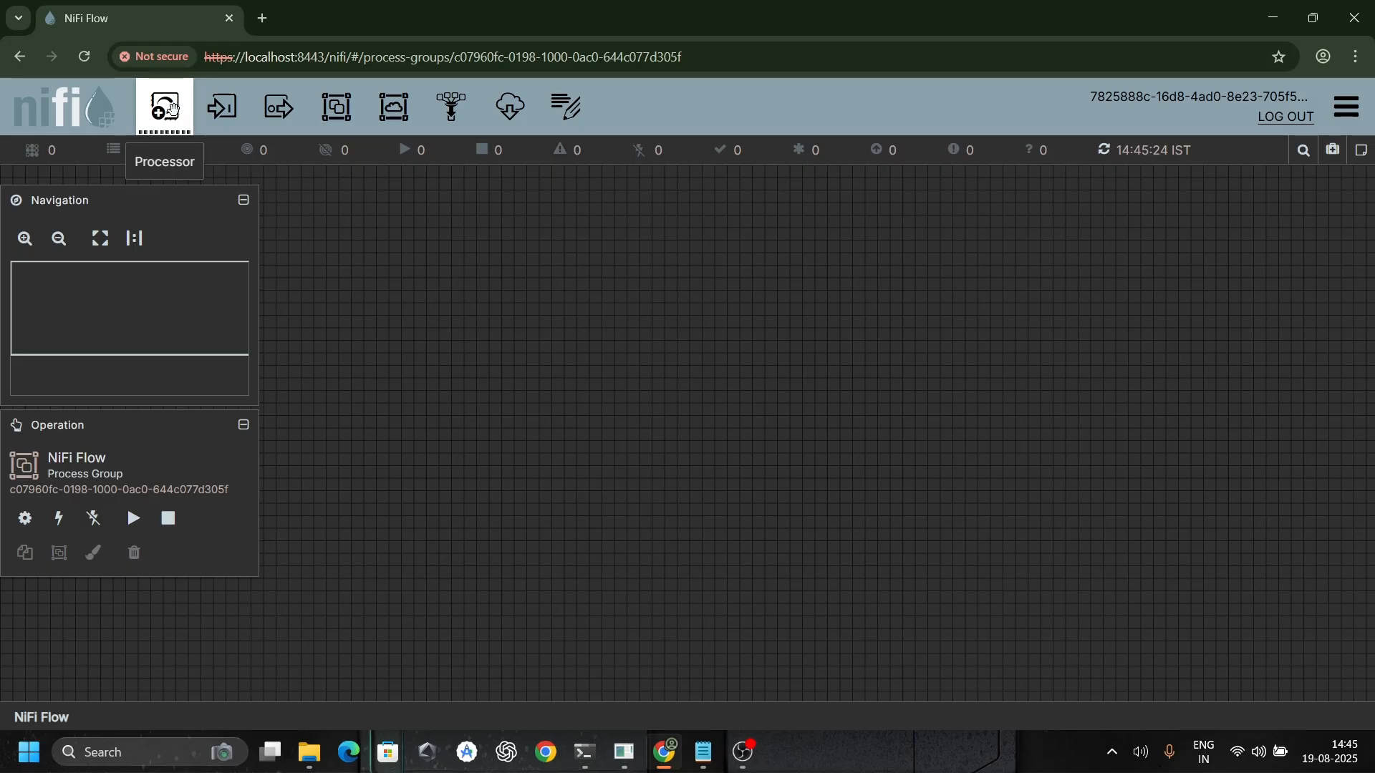
# Step: Add an AttributesToCSV processor to the empty canvas and shift it slightly
pyautogui.moveTo(170, 107); pyautogui.dragTo(541, 343)
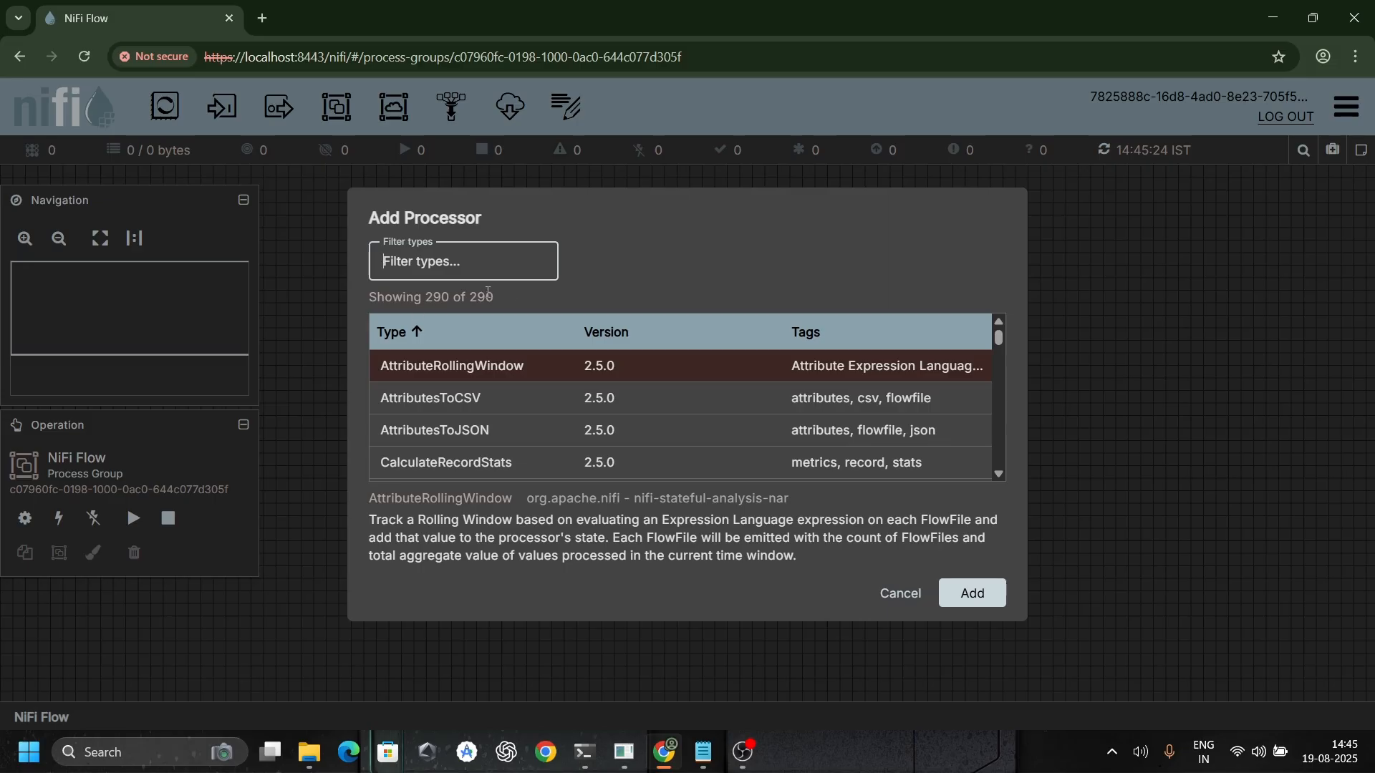
pyautogui.moveTo(494, 295); pyautogui.dragTo(369, 299)
pyautogui.click(565, 306)
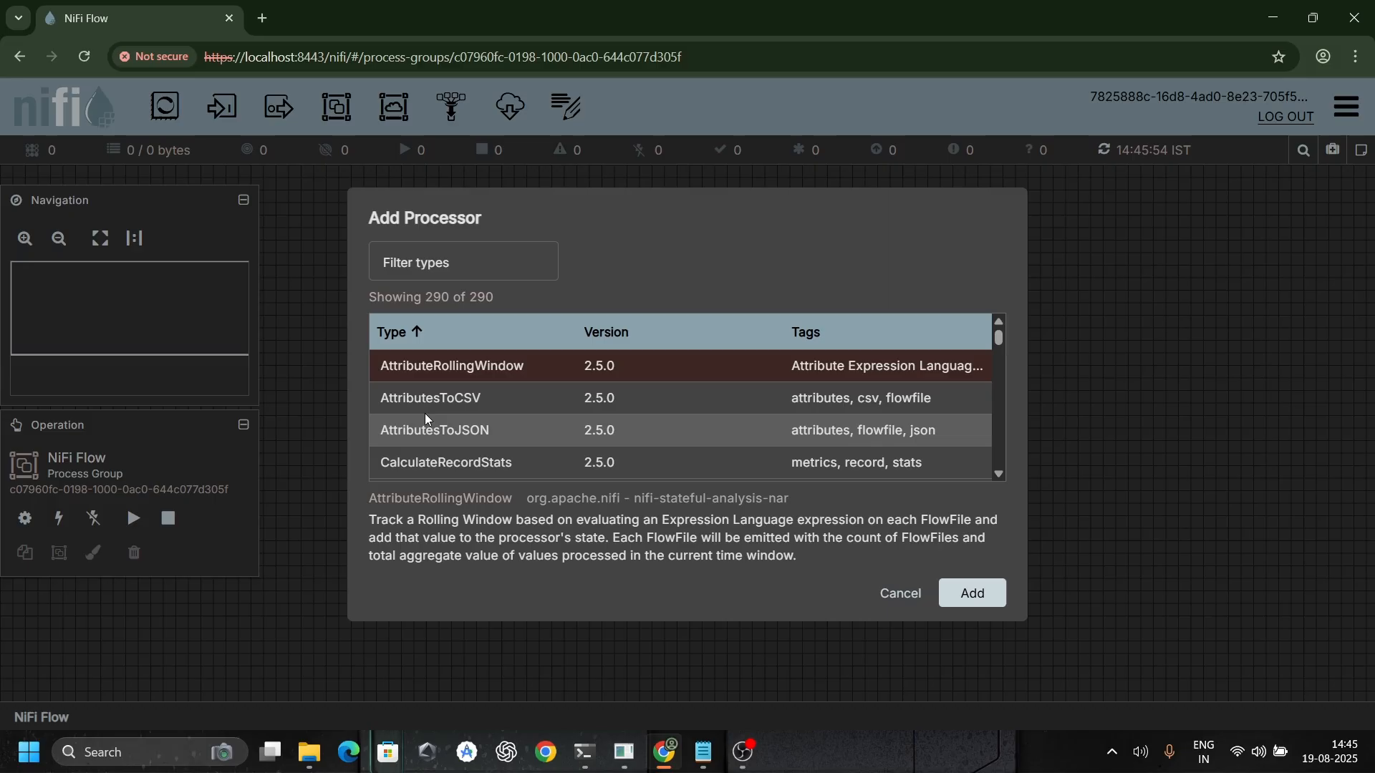
pyautogui.click(435, 366)
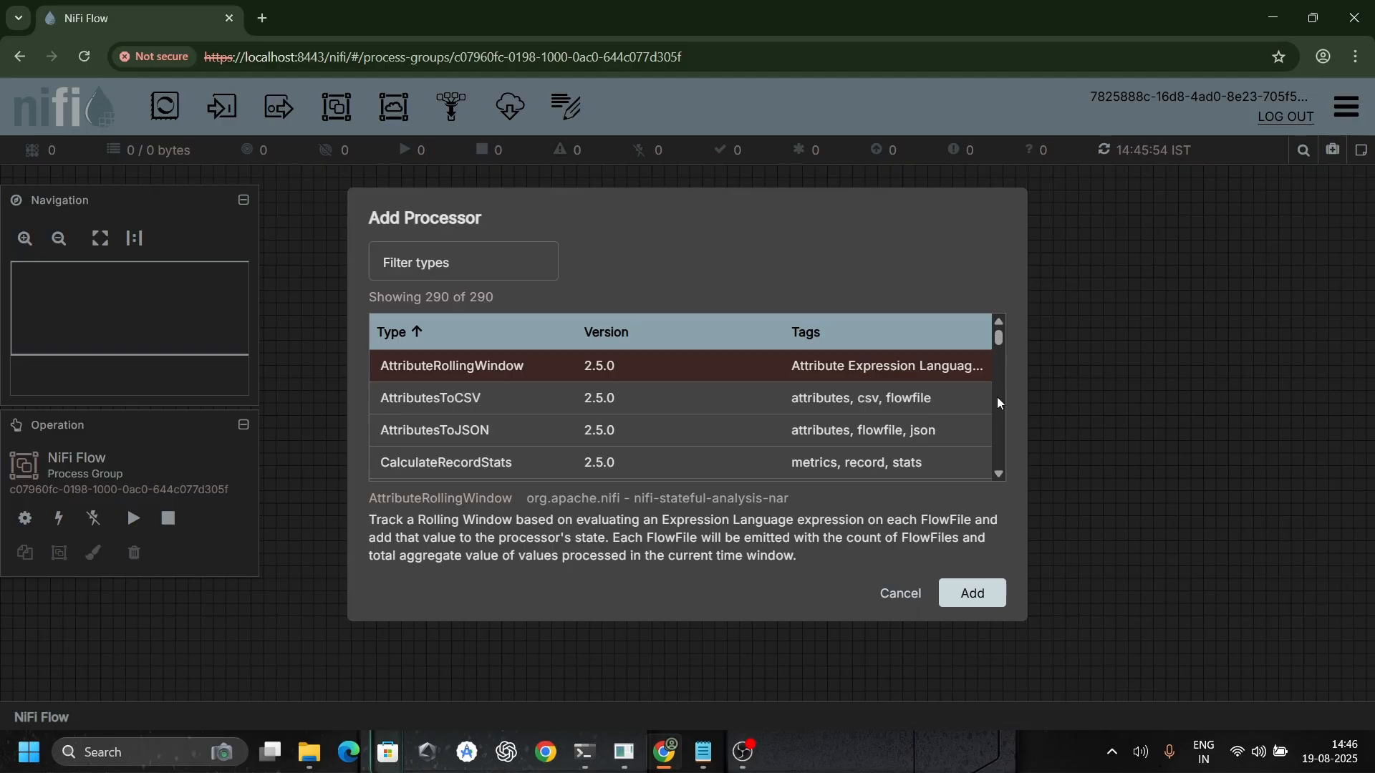
pyautogui.click(756, 407)
pyautogui.click(974, 594)
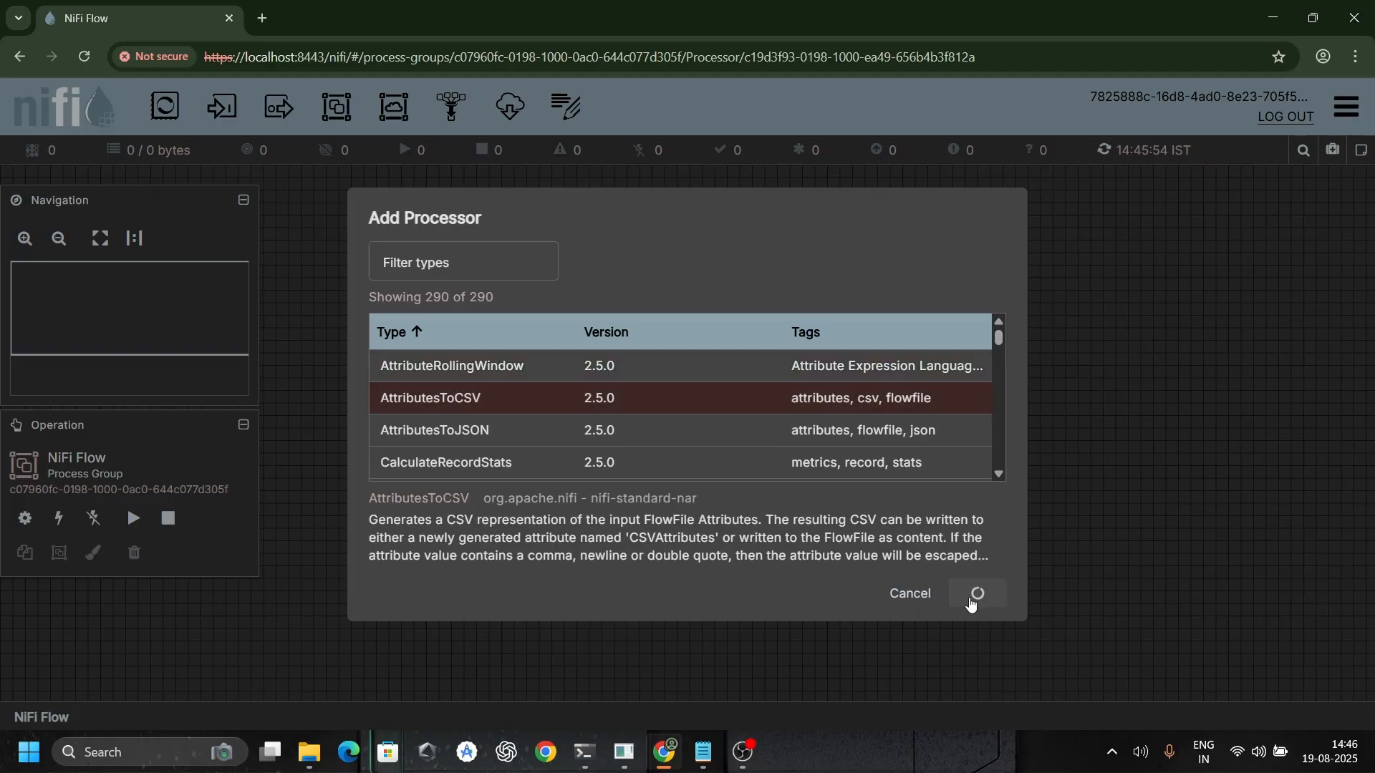
pyautogui.moveTo(630, 430); pyautogui.dragTo(564, 428)
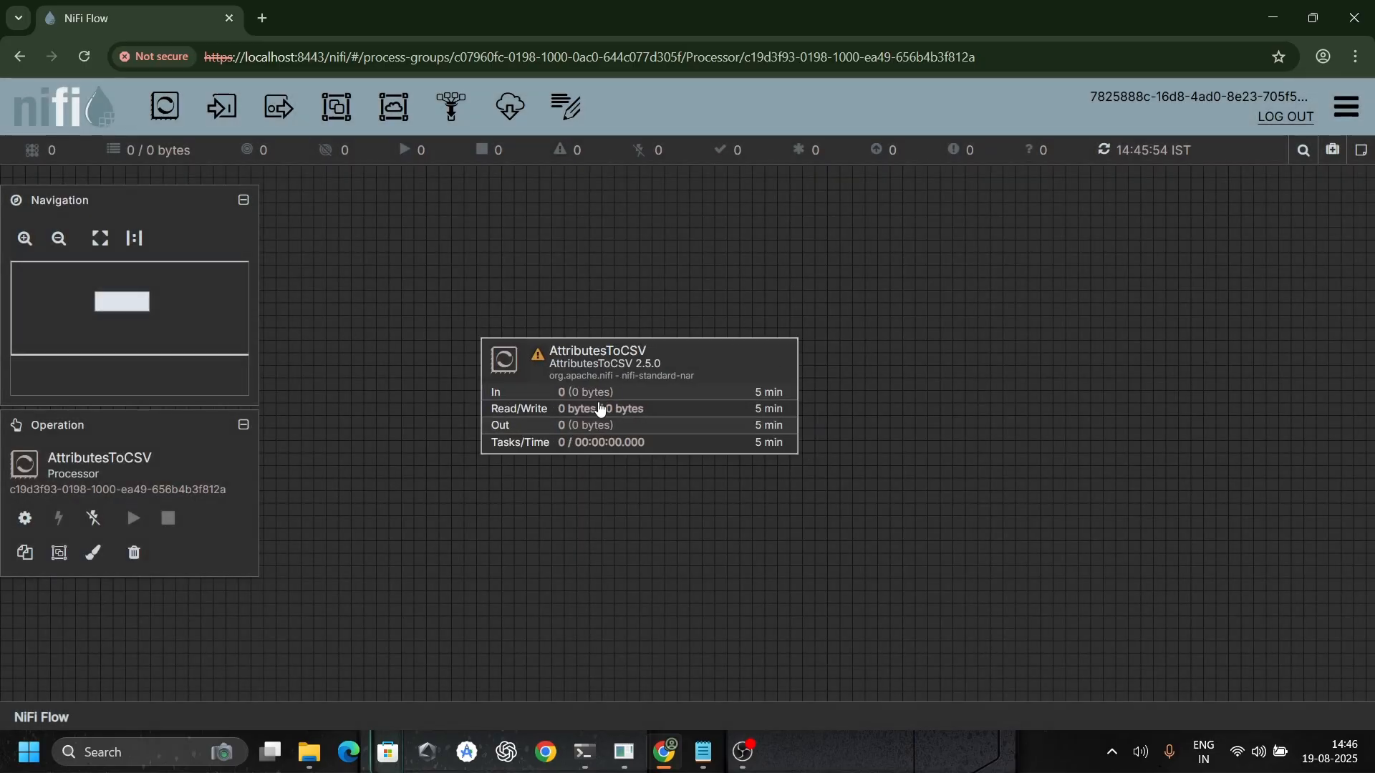
# Step: Delete the AttributesToCSV processor from the canvas
pyautogui.rightClick(554, 395)
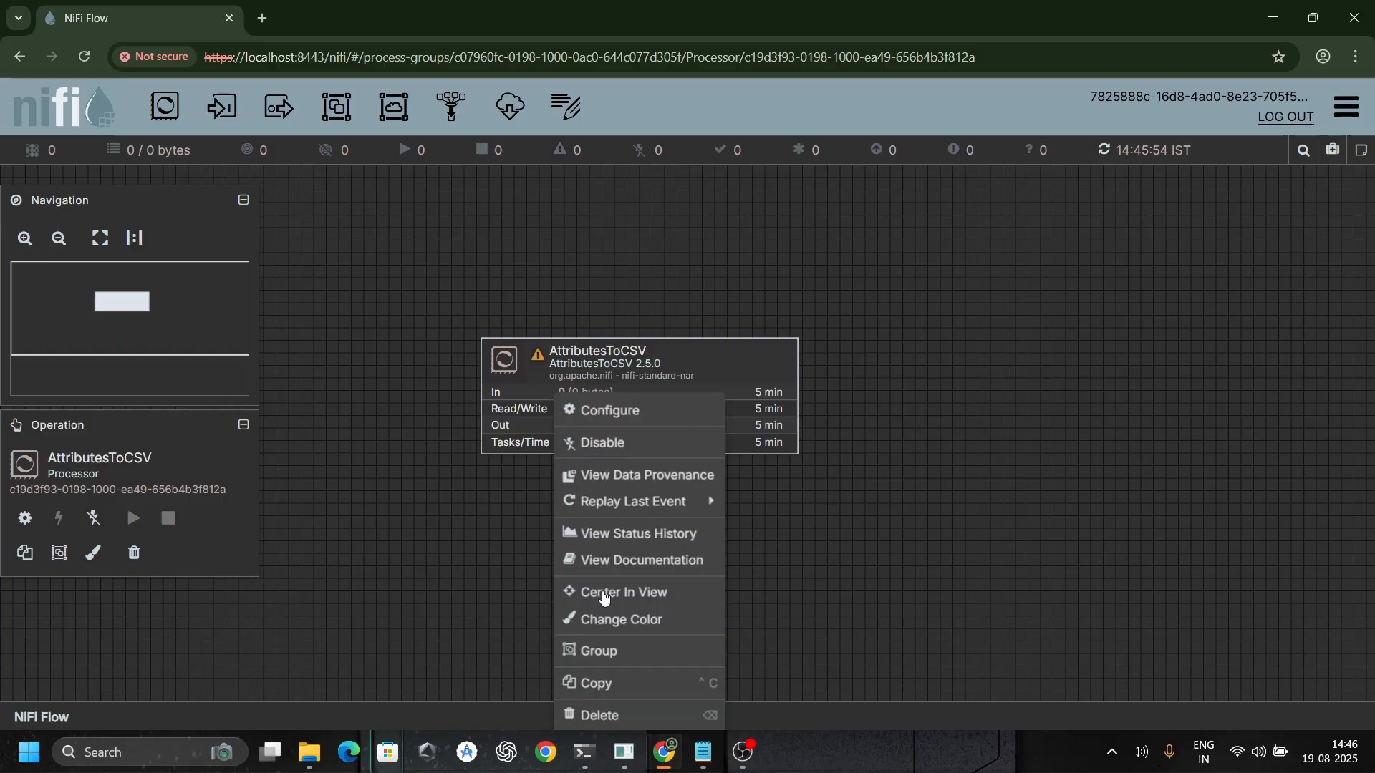
pyautogui.click(625, 716)
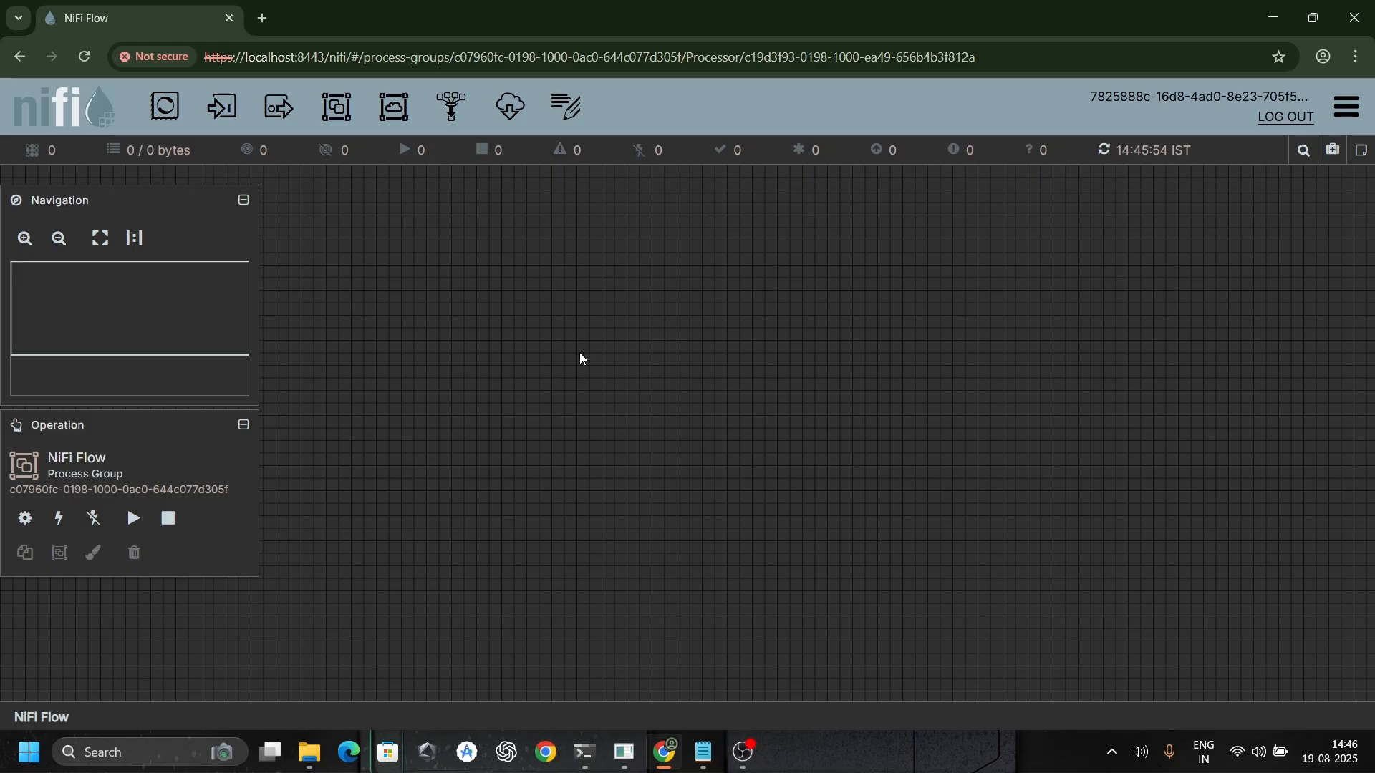
# Step: Filter the processor types by "flowfile" and add an AttributeRollingWindow processor to the canvas
pyautogui.moveTo(165, 107); pyautogui.dragTo(417, 315)
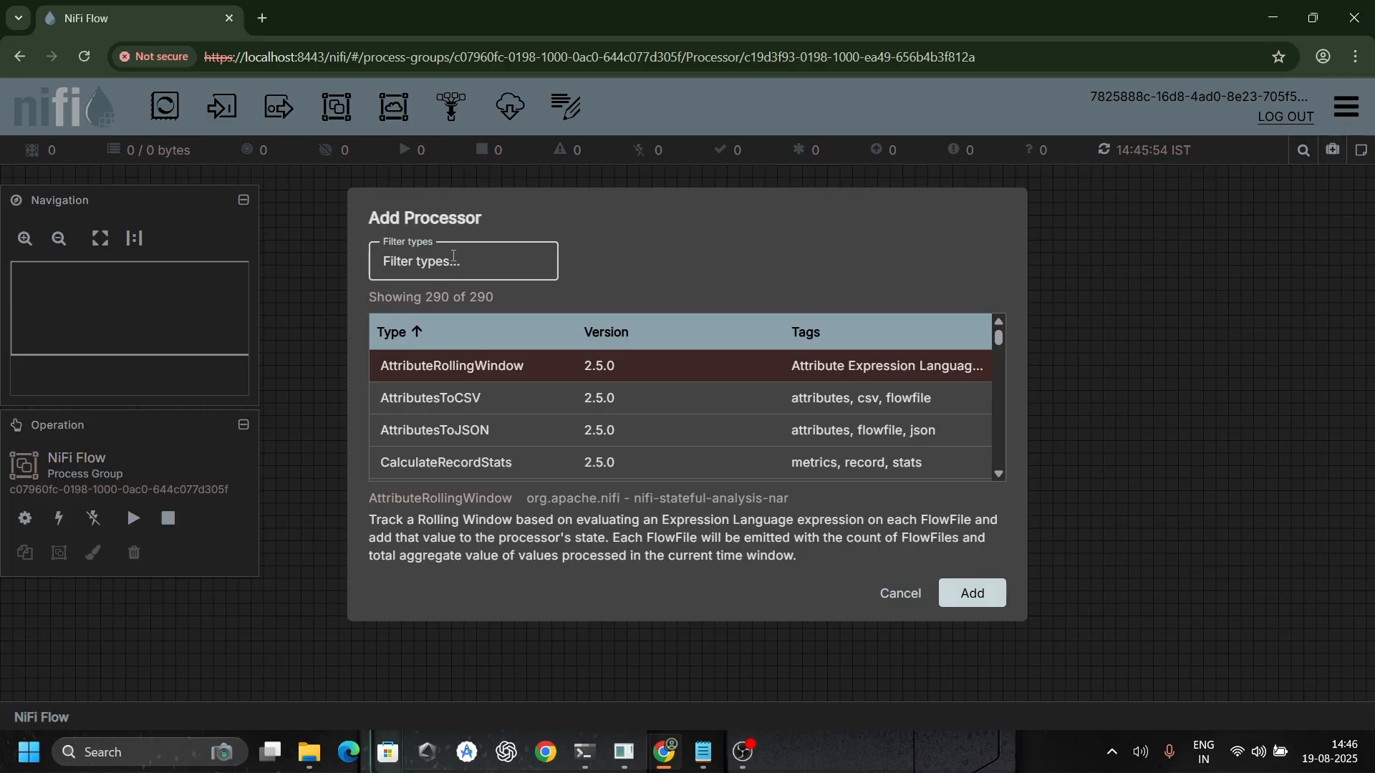
pyautogui.write('flow')
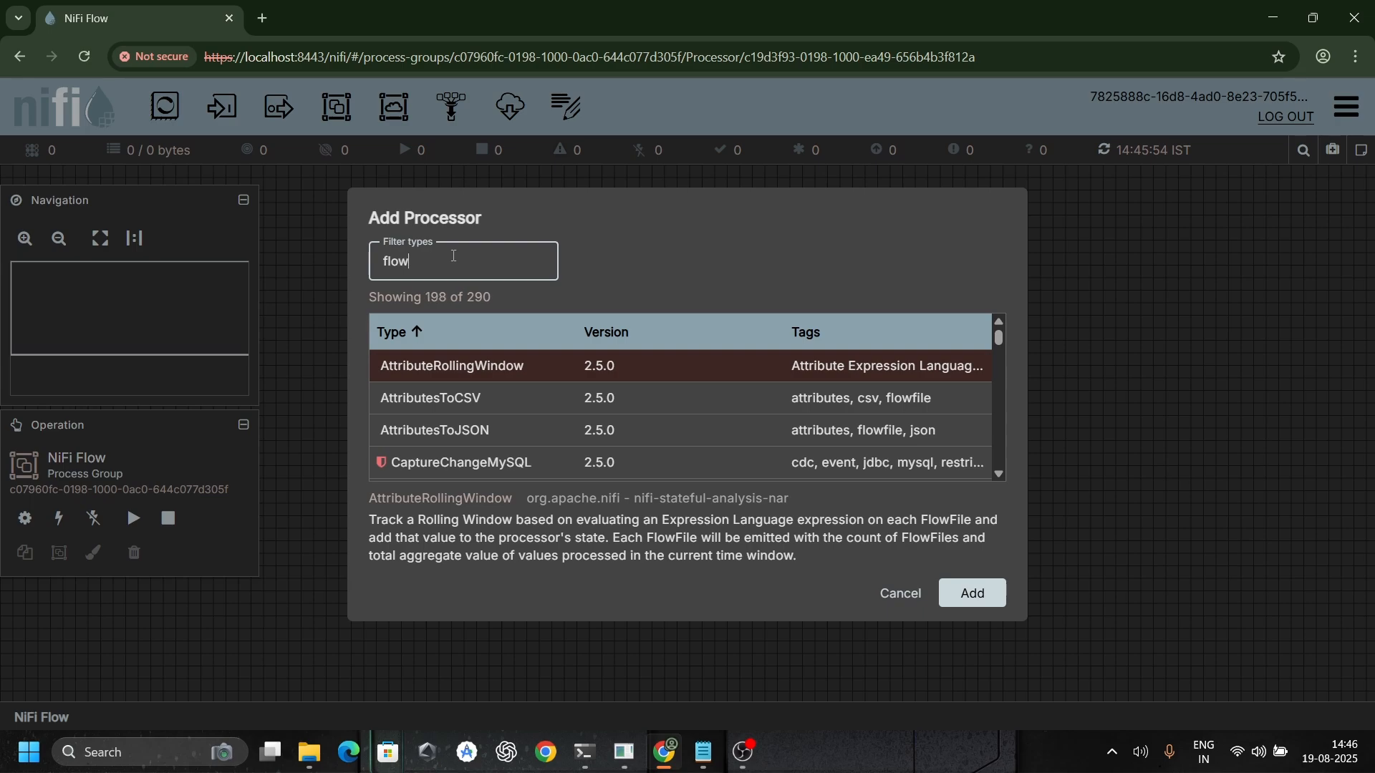
pyautogui.write('file')
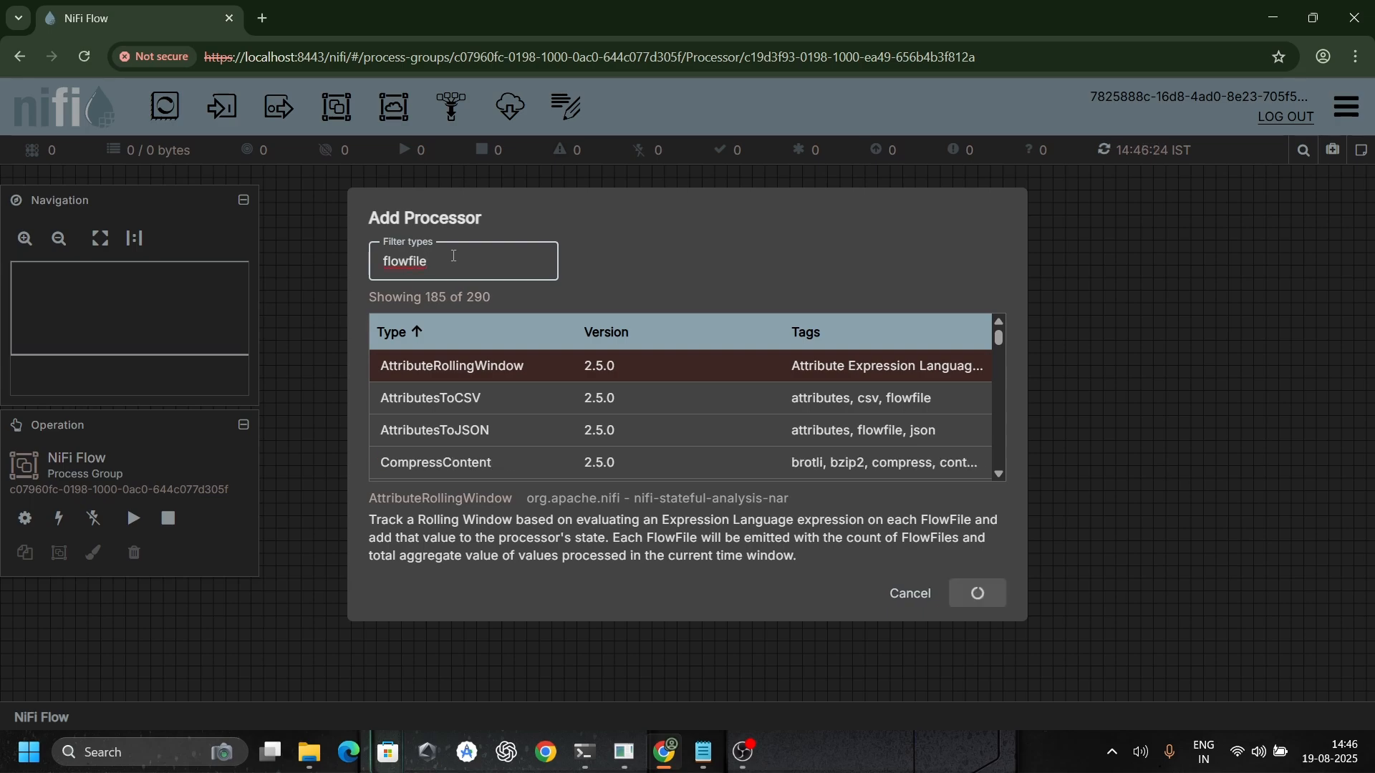
pyautogui.click(972, 593)
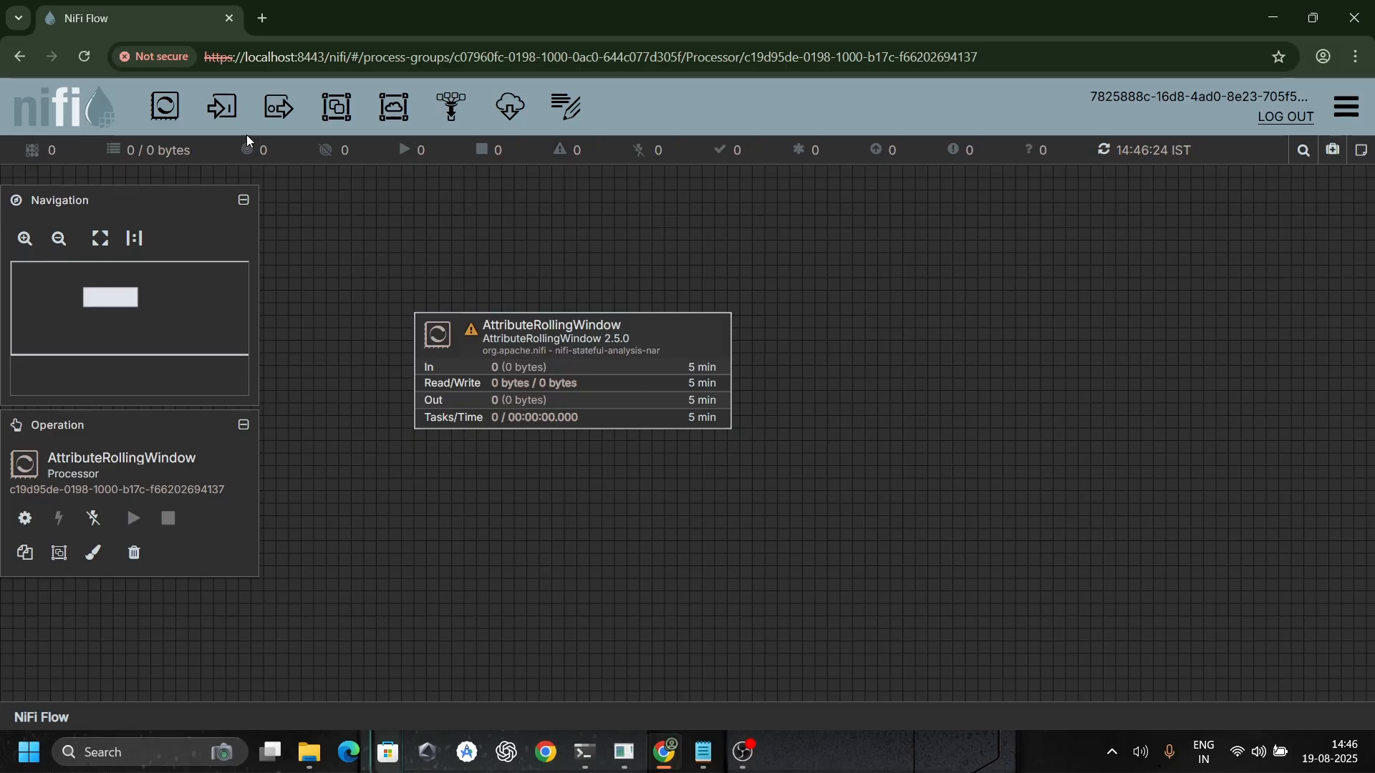
# Step: Add a CalculateRecordStats processor to the right of the AttributeRollingWindow processor
pyautogui.moveTo(165, 106); pyautogui.dragTo(973, 405)
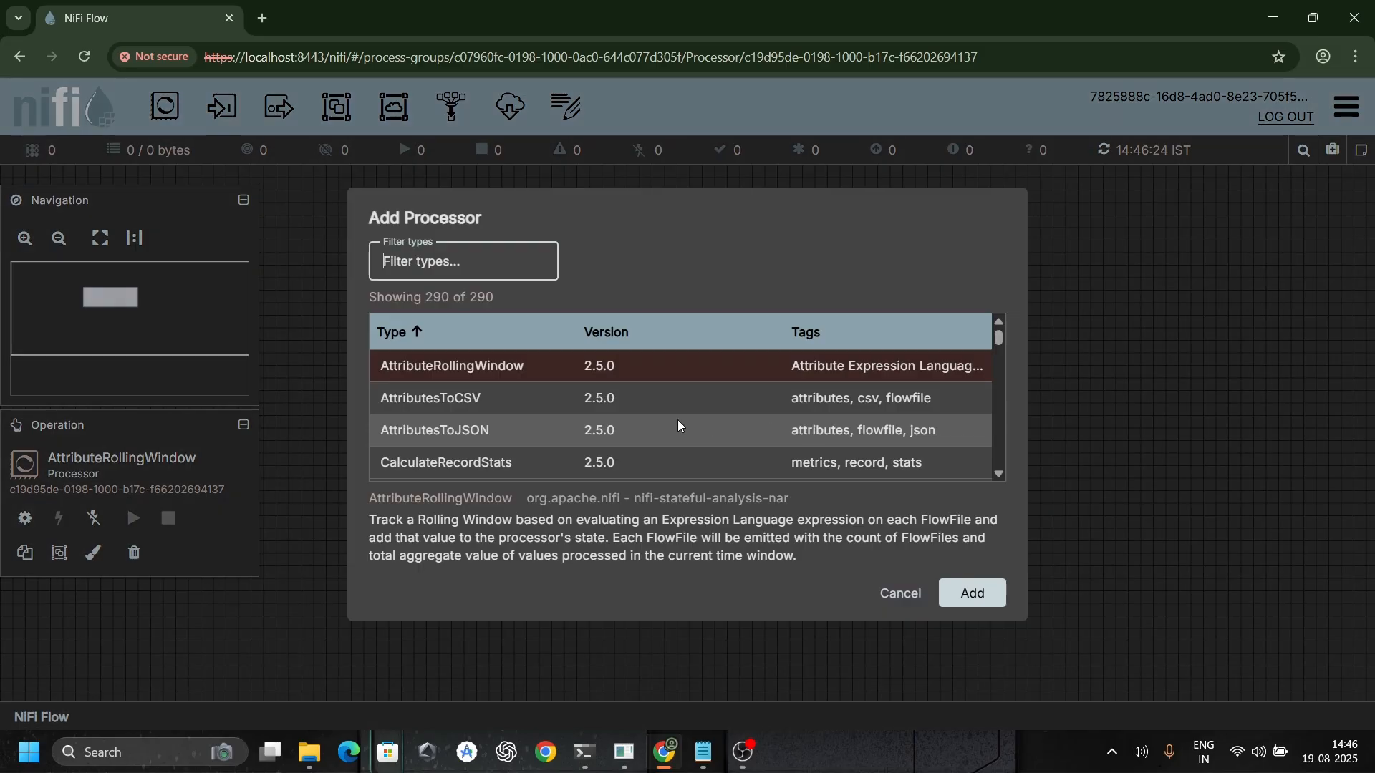
pyautogui.click(517, 453)
pyautogui.click(972, 593)
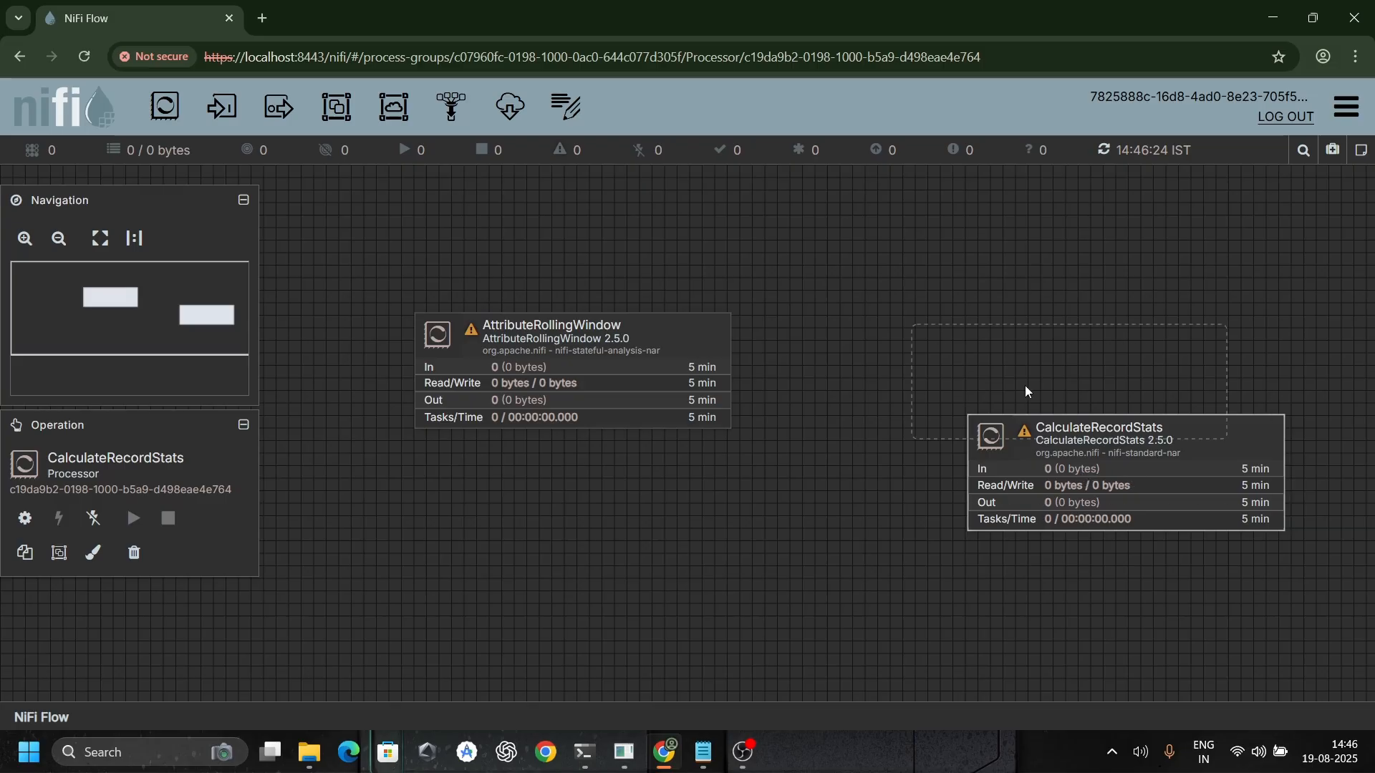
# Step: Connect AttributeRollingWindow to CalculateRecordStats using the failure, set state fail and success relationships
pyautogui.moveTo(568, 371); pyautogui.dragTo(1134, 389)
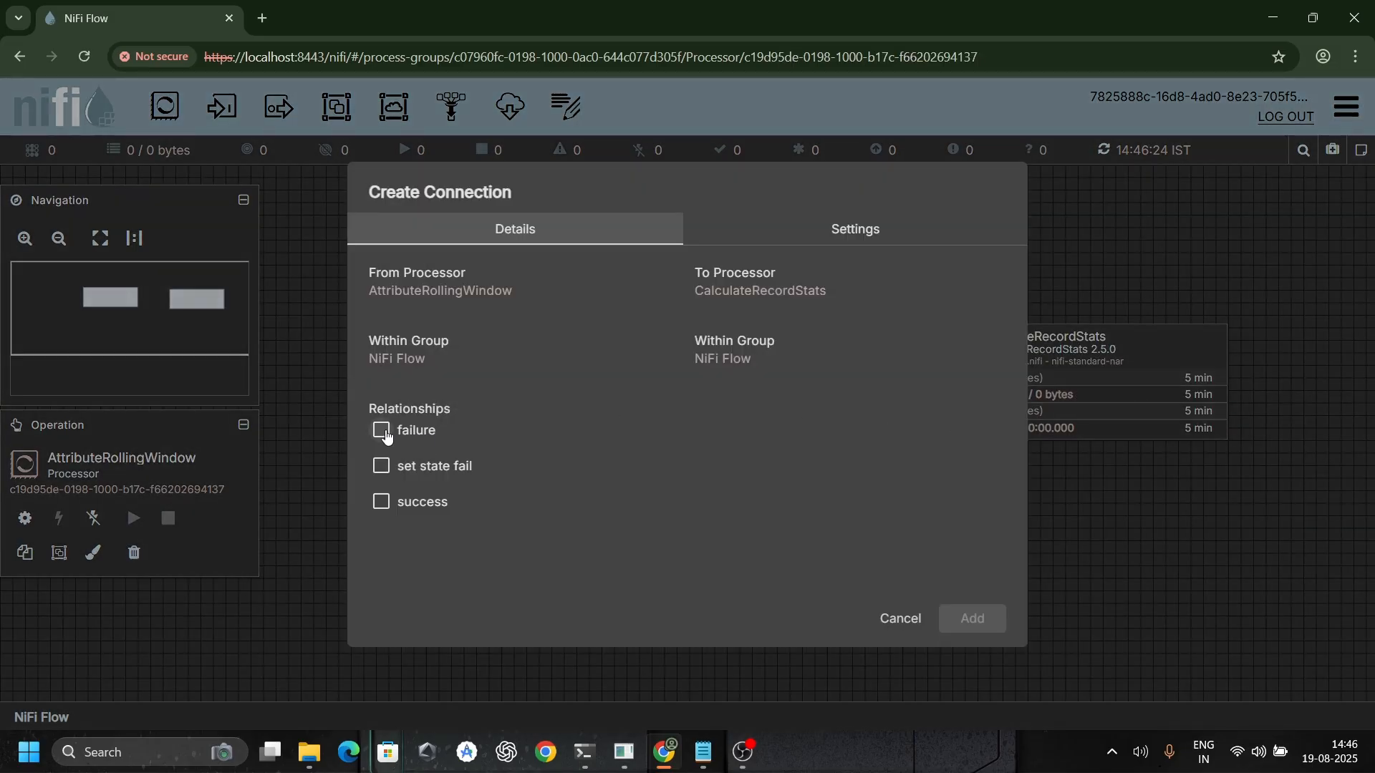
pyautogui.click(381, 503)
pyautogui.click(381, 466)
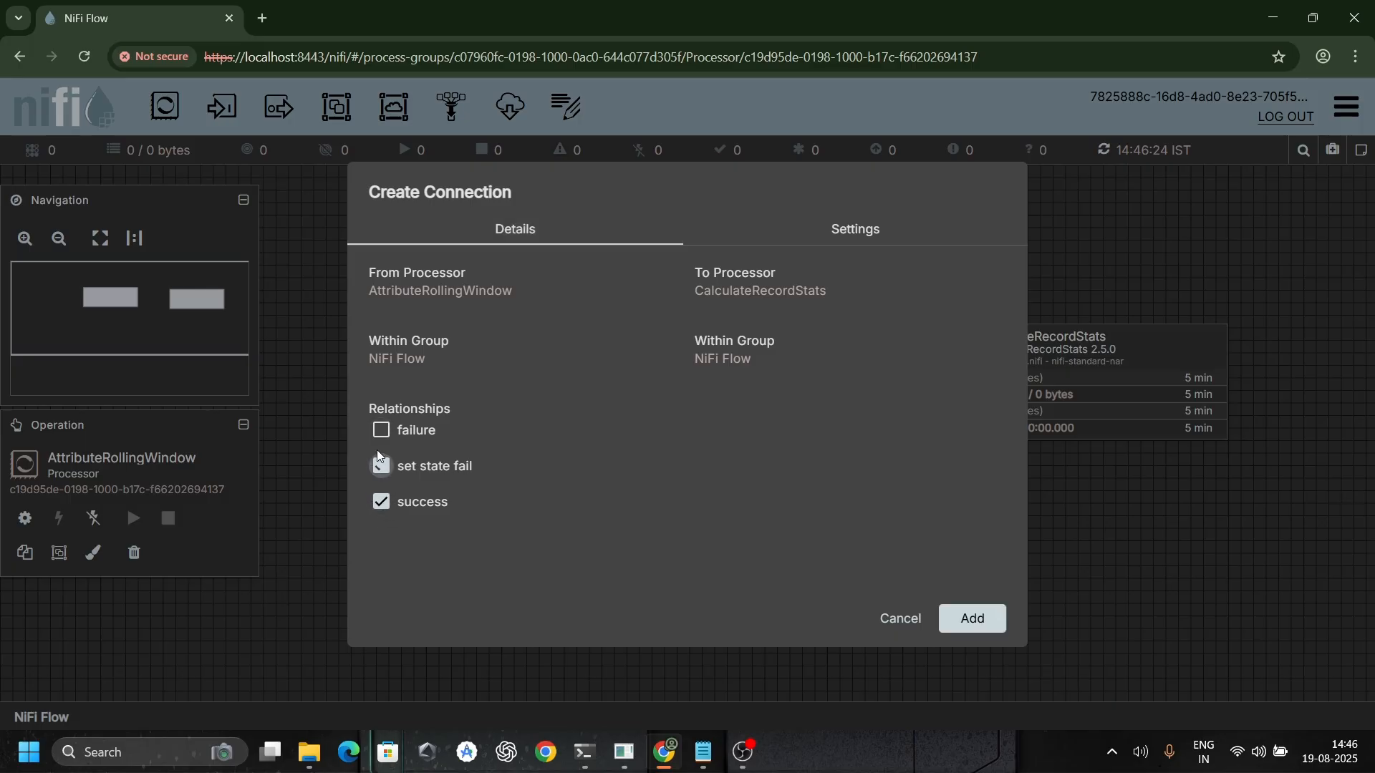
pyautogui.click(398, 439)
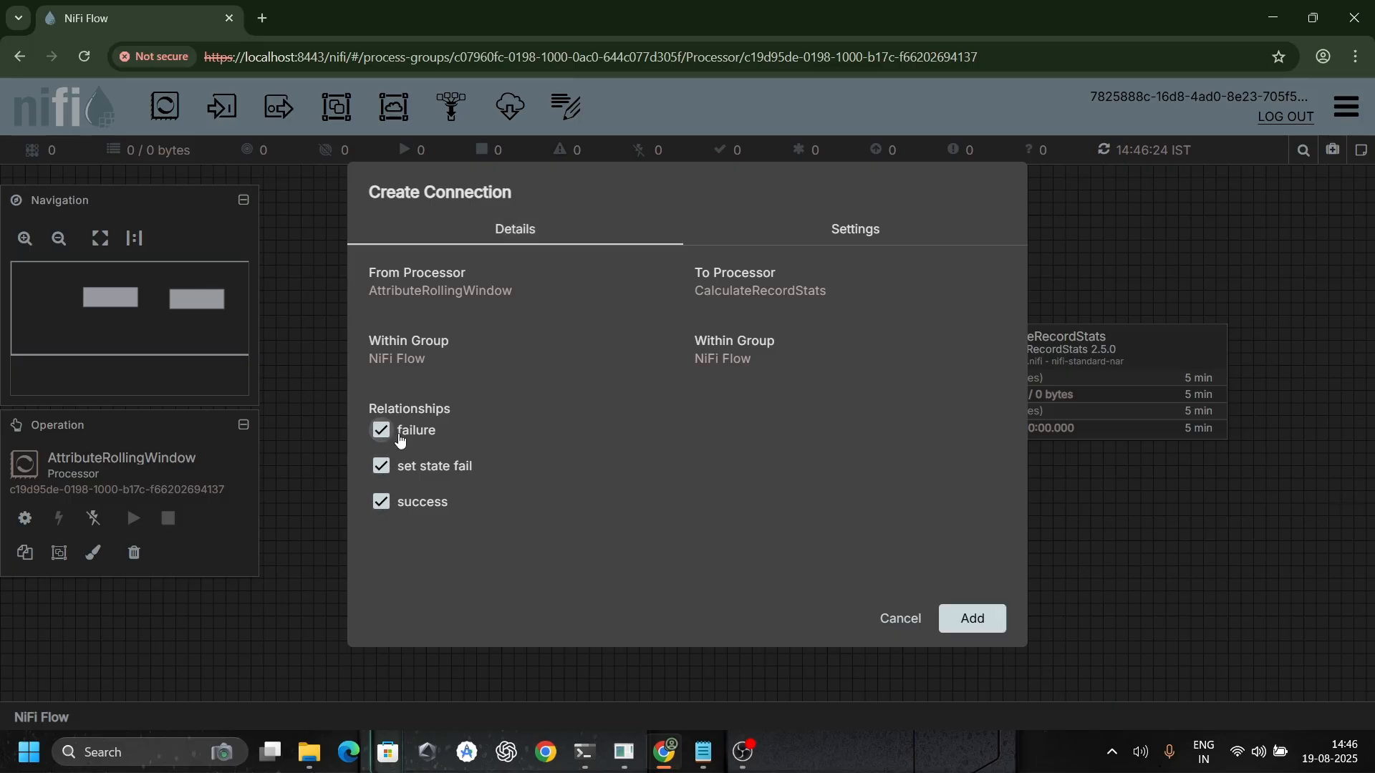
pyautogui.click(998, 625)
# Step: Move the CalculateRecordStats processor farther away from AttributeRollingWindow, keeping both on the visible canvas
pyautogui.moveTo(997, 390); pyautogui.dragTo(1239, 361)
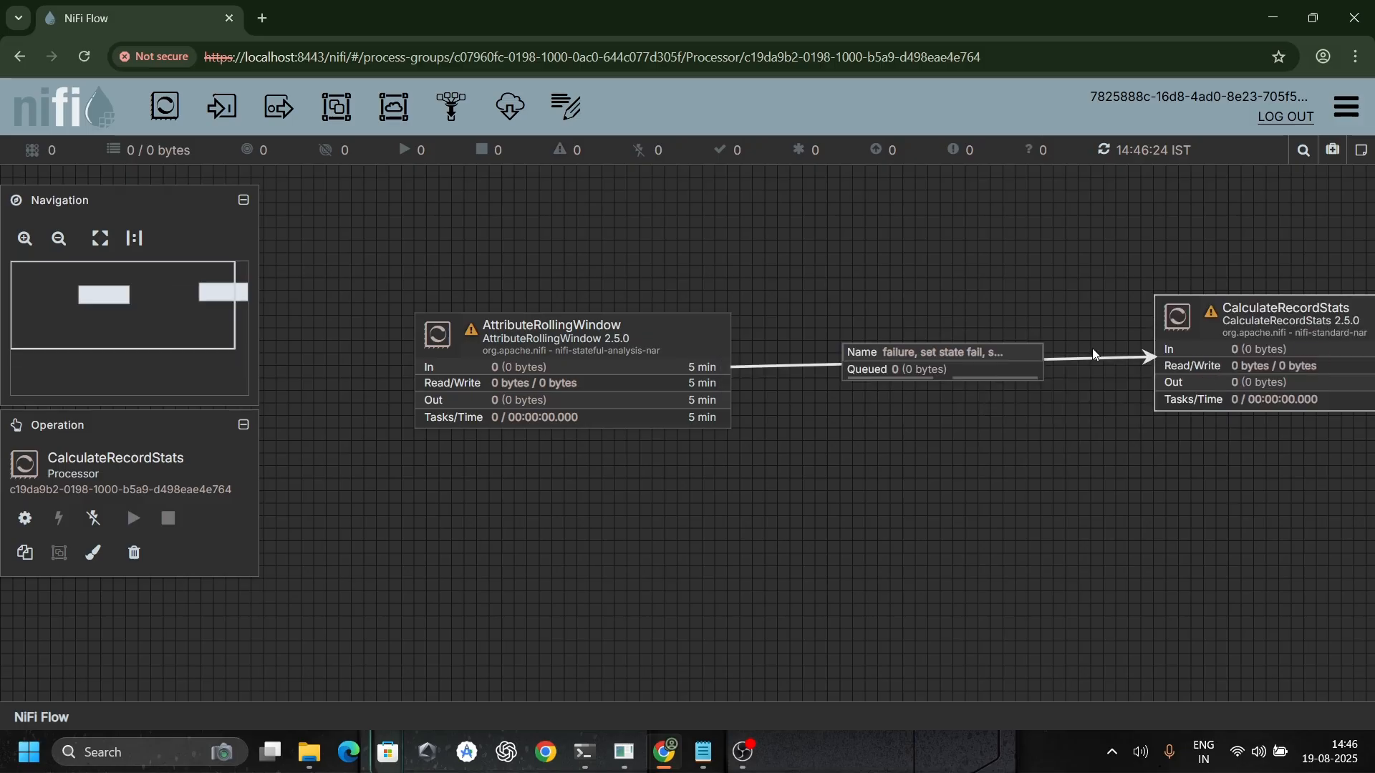
pyautogui.moveTo(1014, 436); pyautogui.dragTo(766, 443)
pyautogui.scroll(-3, 770, 446)
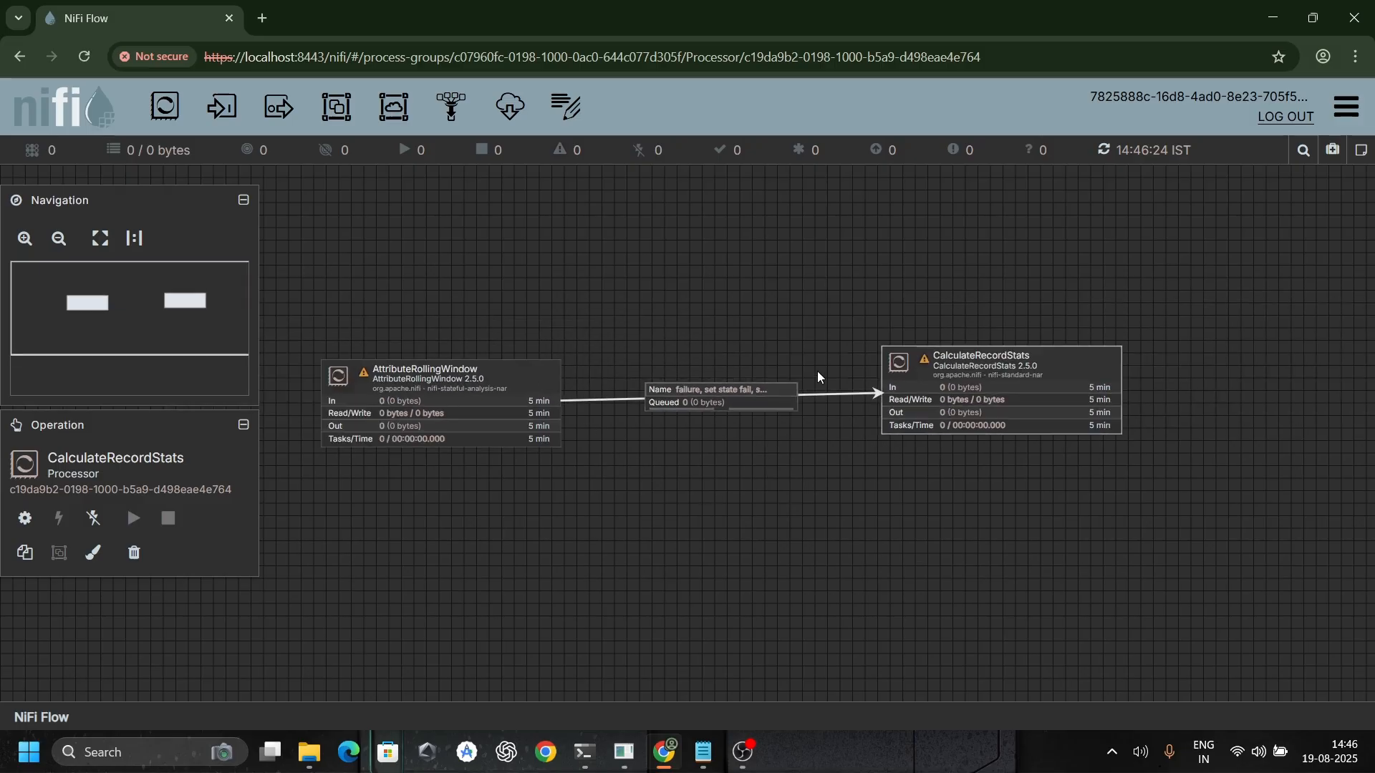
# Step: View the status history of the connection between the two processors and close it
pyautogui.click(689, 406)
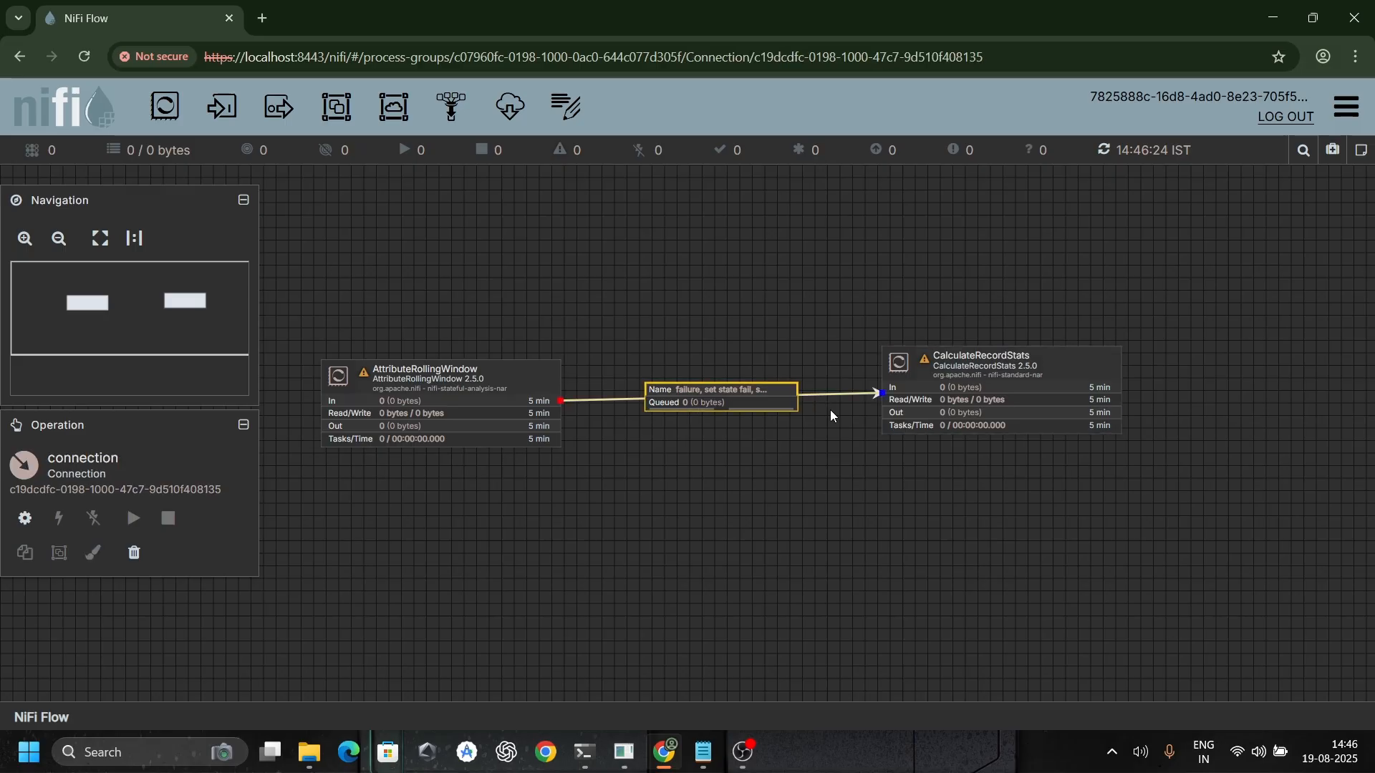
pyautogui.click(668, 414)
pyautogui.click(682, 394)
pyautogui.rightClick(681, 394)
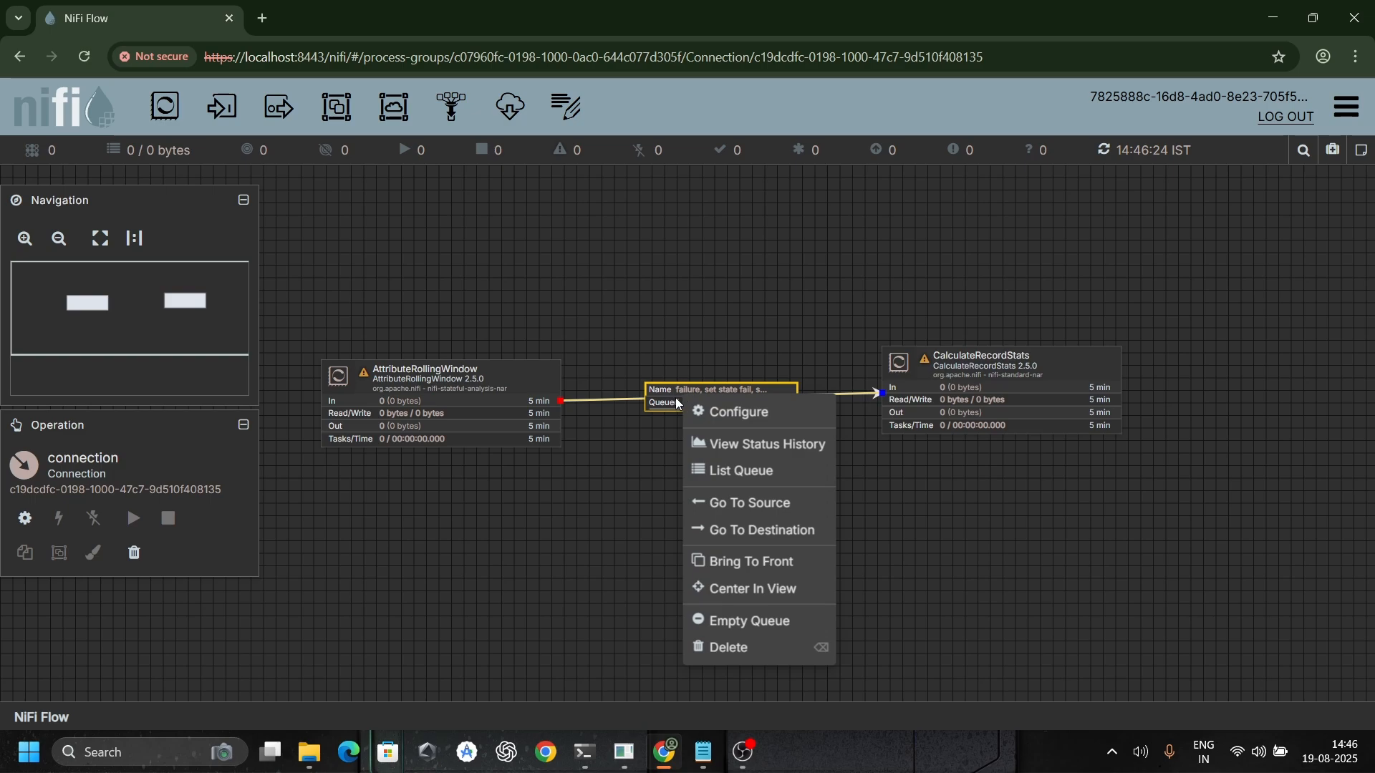
pyautogui.click(716, 444)
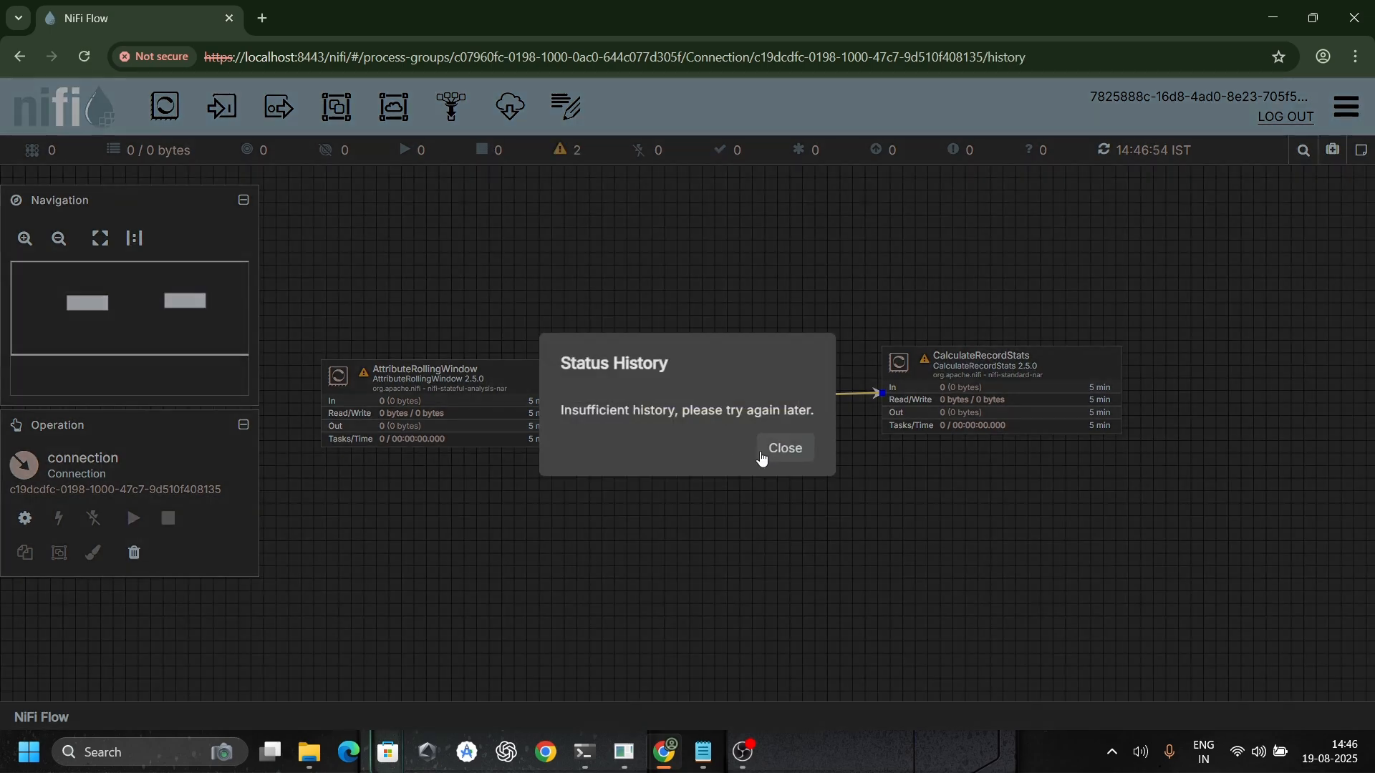
pyautogui.click(777, 449)
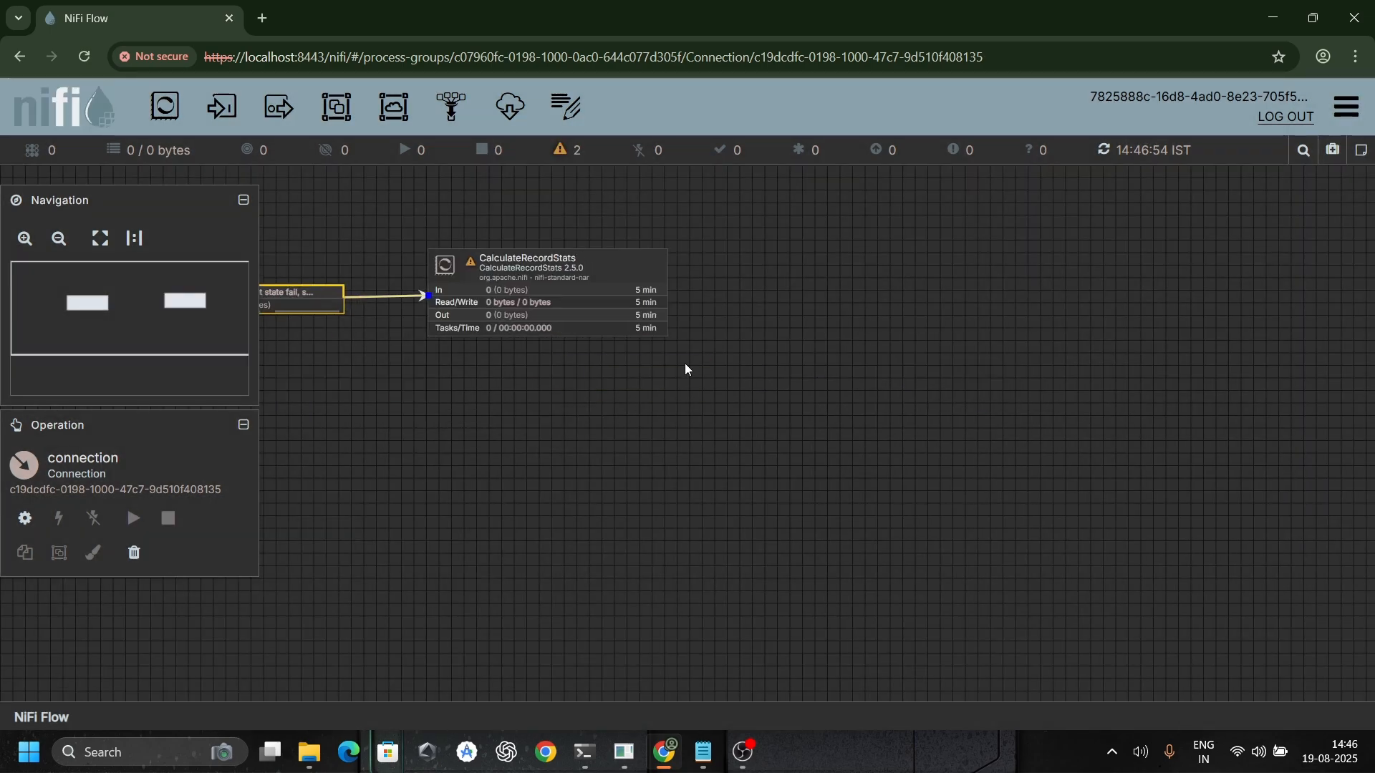
# Step: Try to delete the CalculateRecordStats processor while it is still connected
pyautogui.click(980, 414)
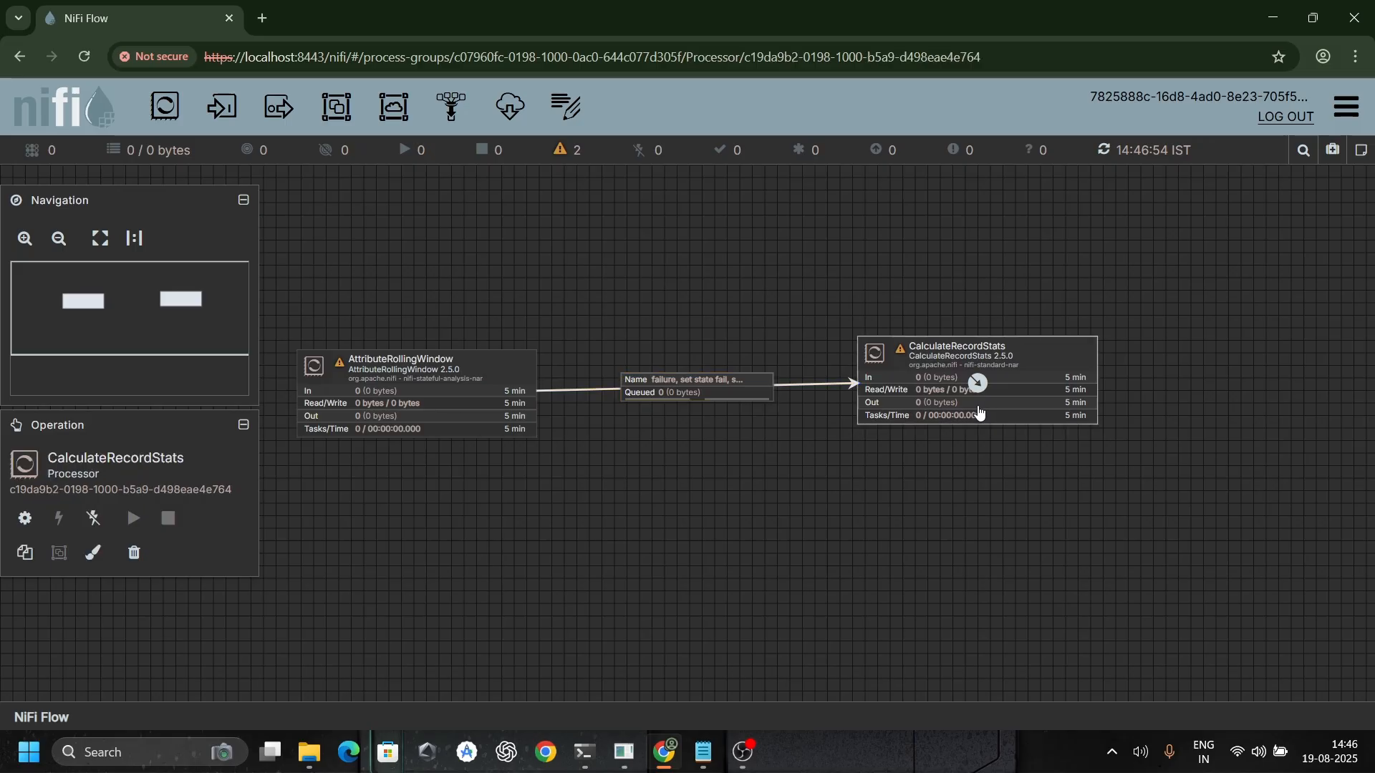
pyautogui.press('Delete')
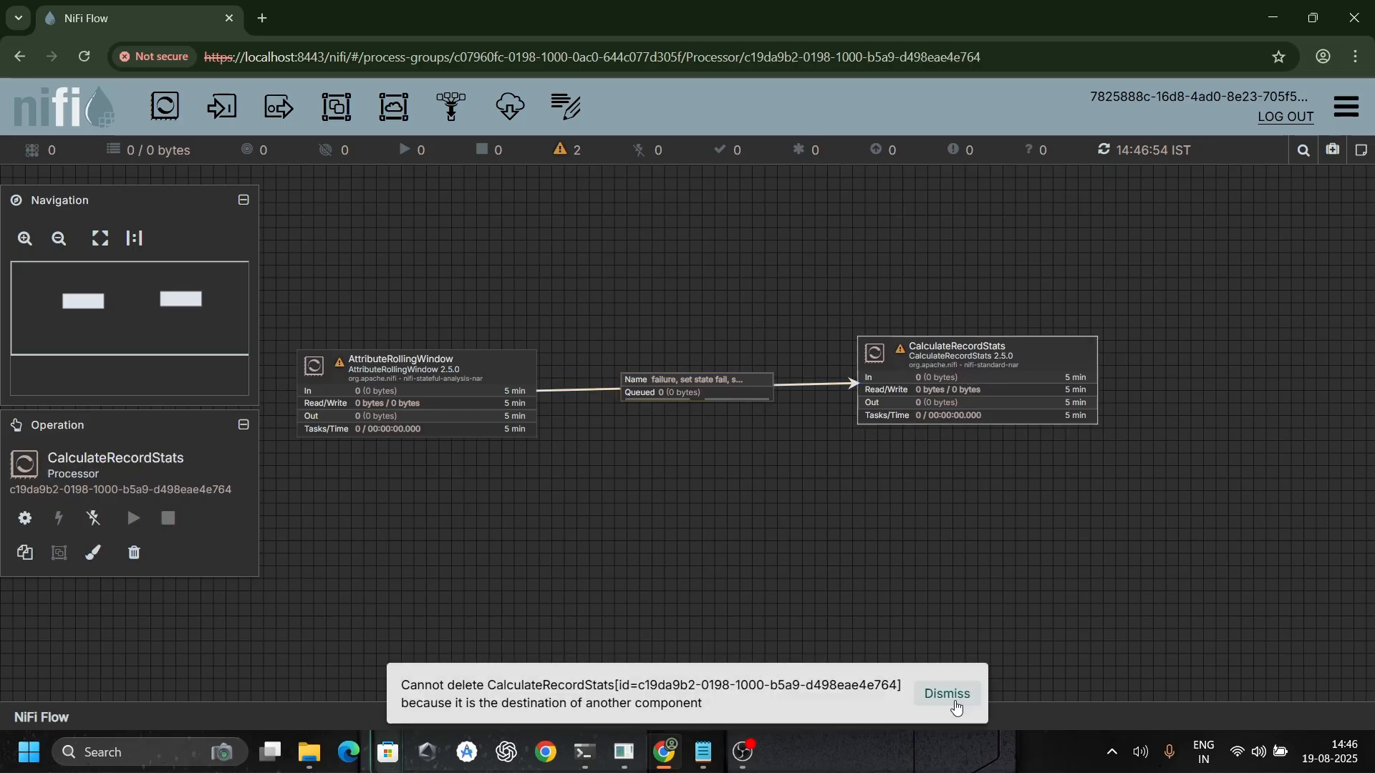
pyautogui.click(657, 512)
pyautogui.click(974, 383)
pyautogui.press('Delete')
# Step: Clear the canvas by deleting the connection first, followed by the AttributeRollingWindow and CalculateRecordStats processors
pyautogui.click(697, 393)
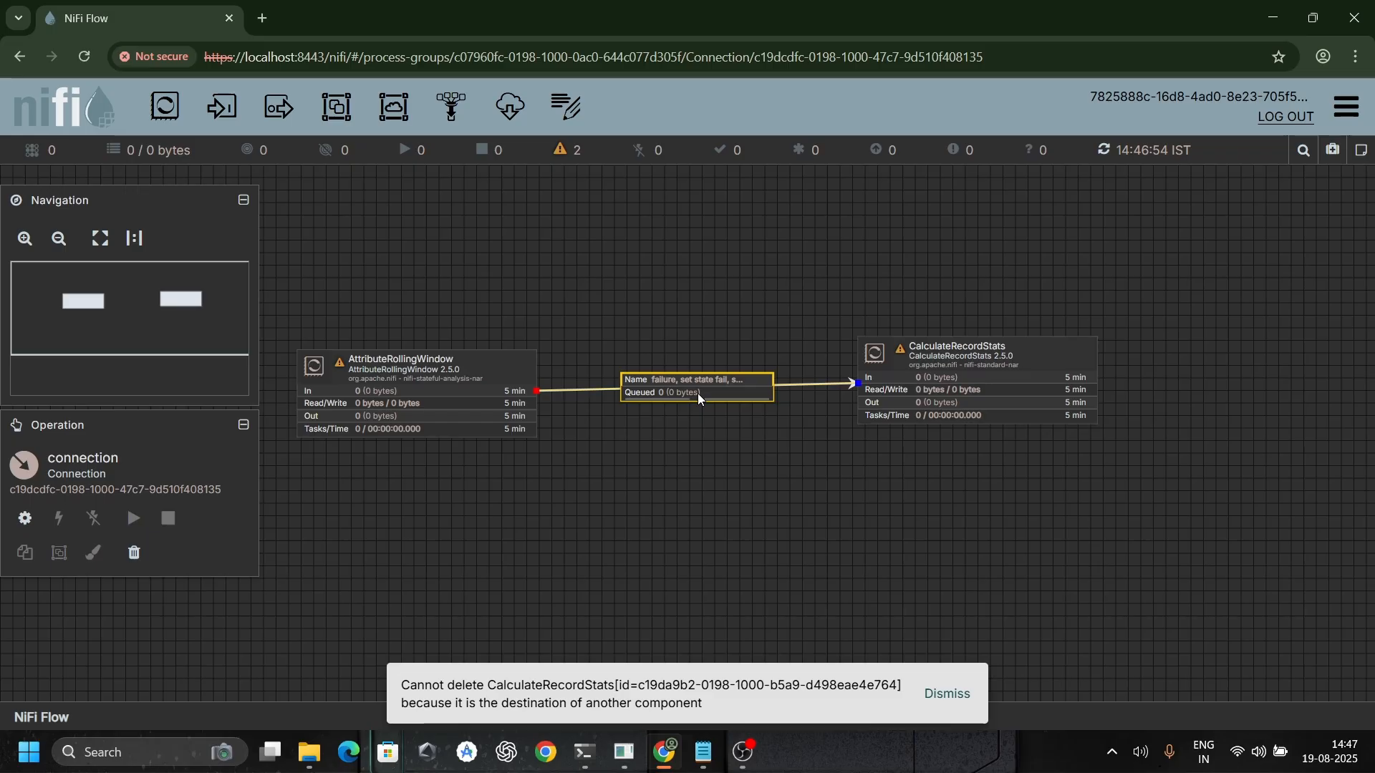
pyautogui.click(140, 553)
pyautogui.click(417, 397)
pyautogui.press('Delete')
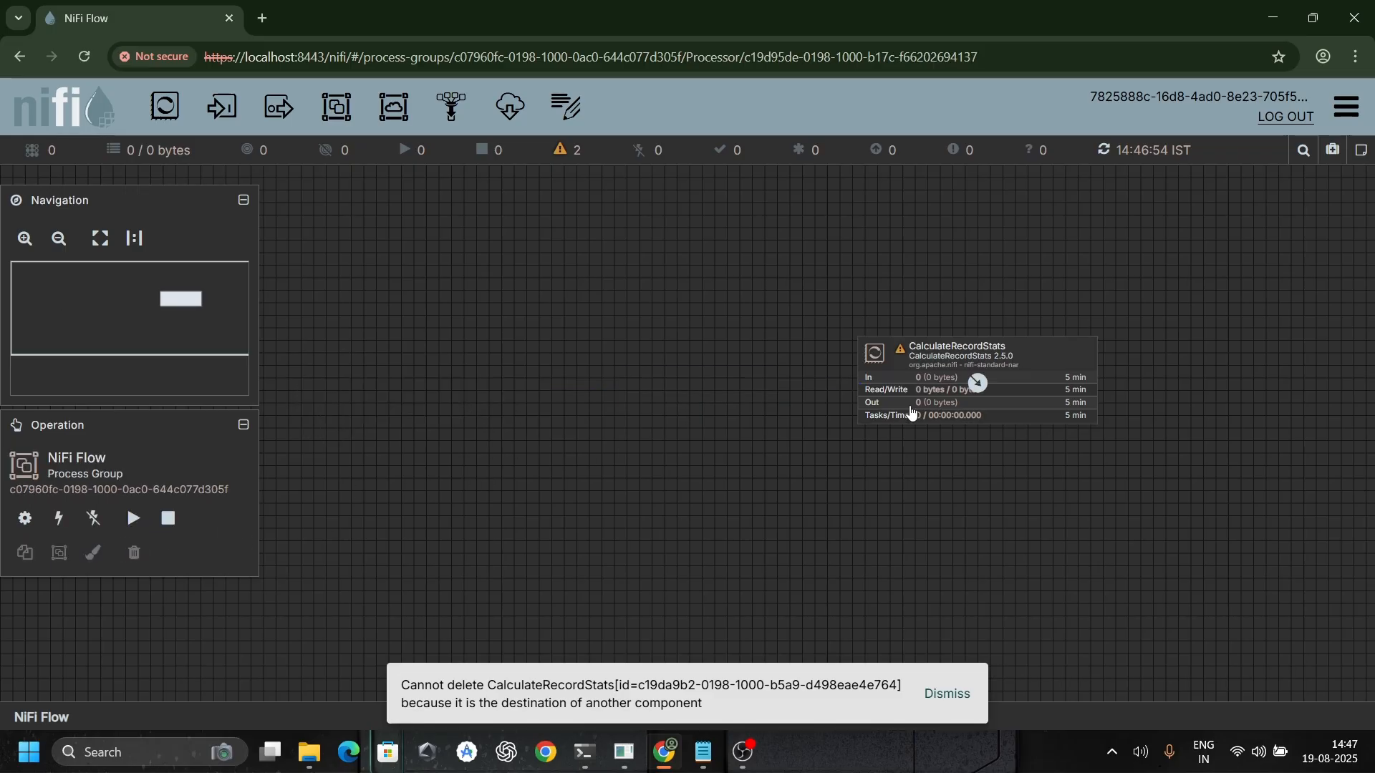
pyautogui.click(977, 383)
pyautogui.press('Delete')
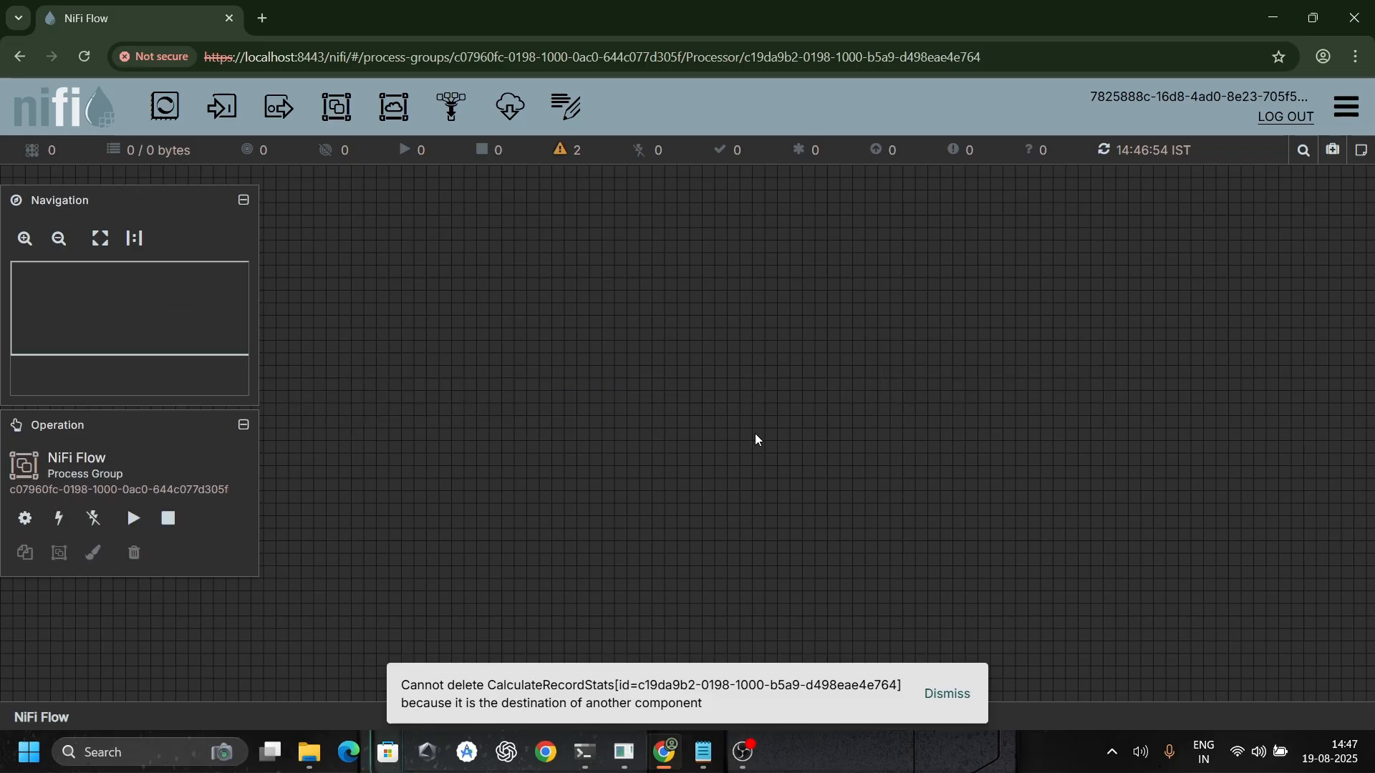
pyautogui.click(948, 694)
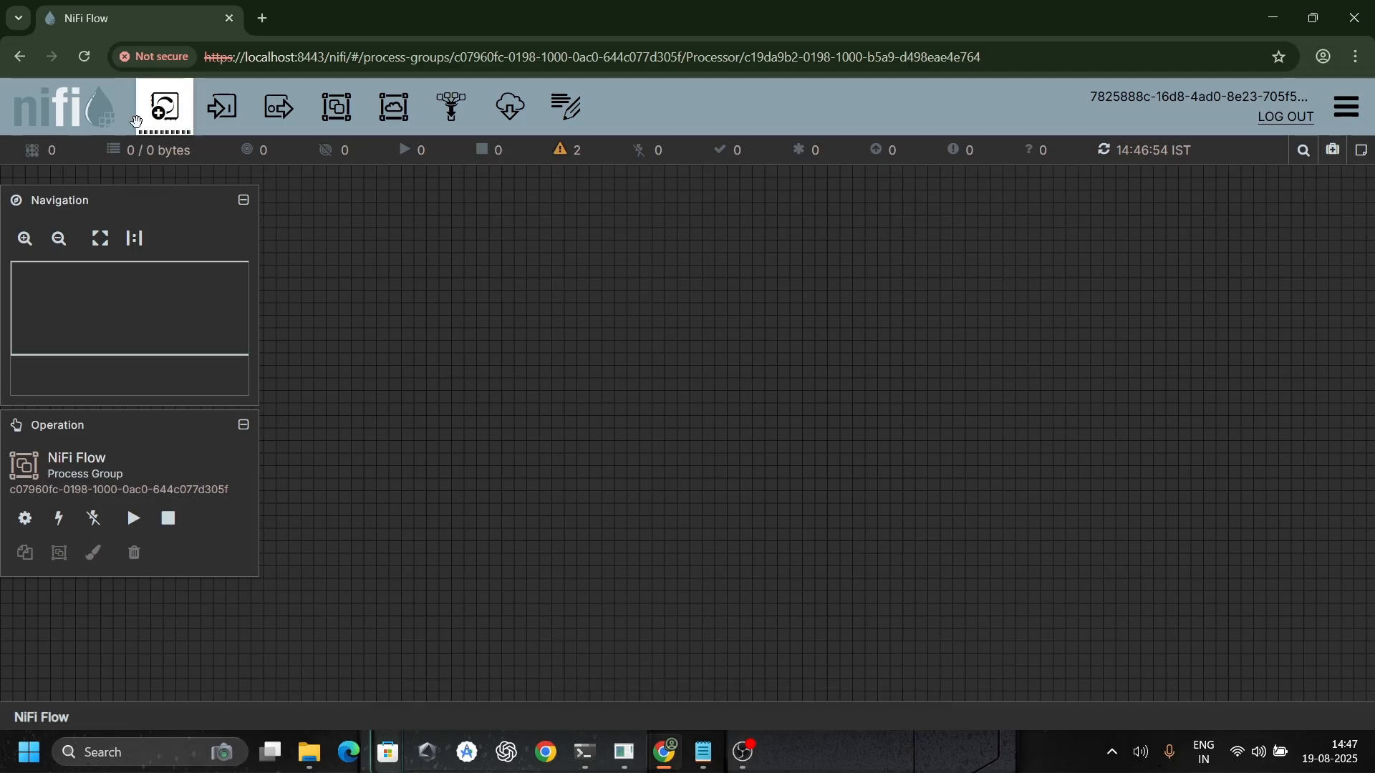
pyautogui.click(582, 426)
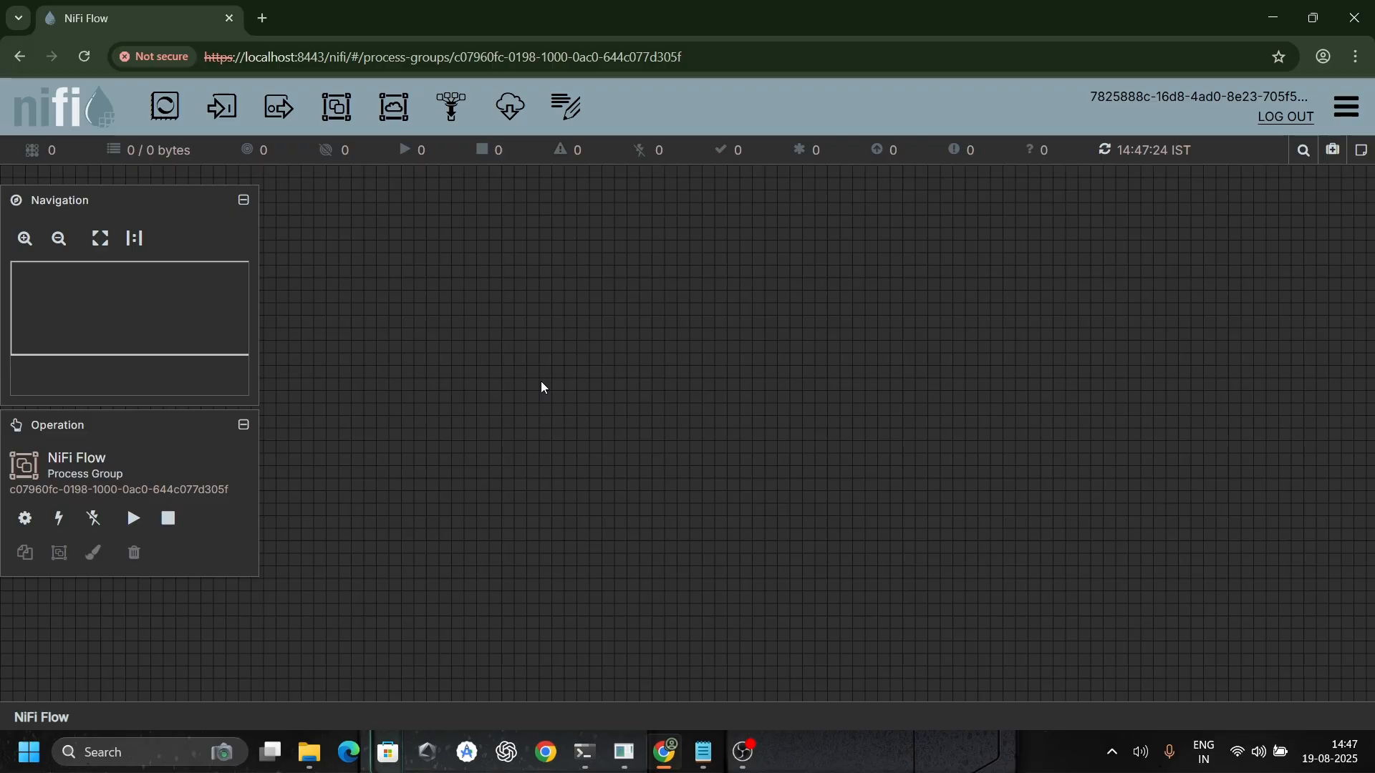
# Step: Open the Data Provenance page, refresh its event list, and return to the canvas
pyautogui.click(1346, 106)
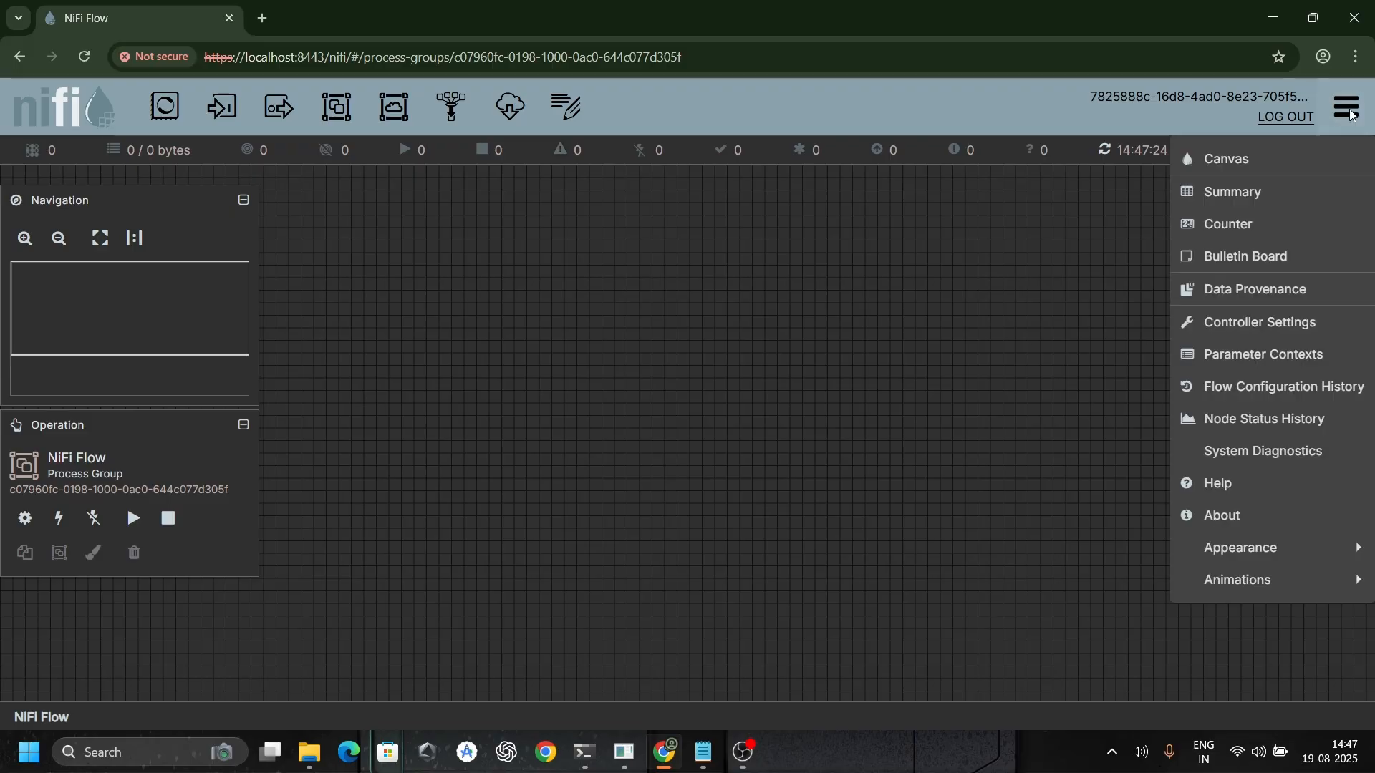
pyautogui.click(1276, 289)
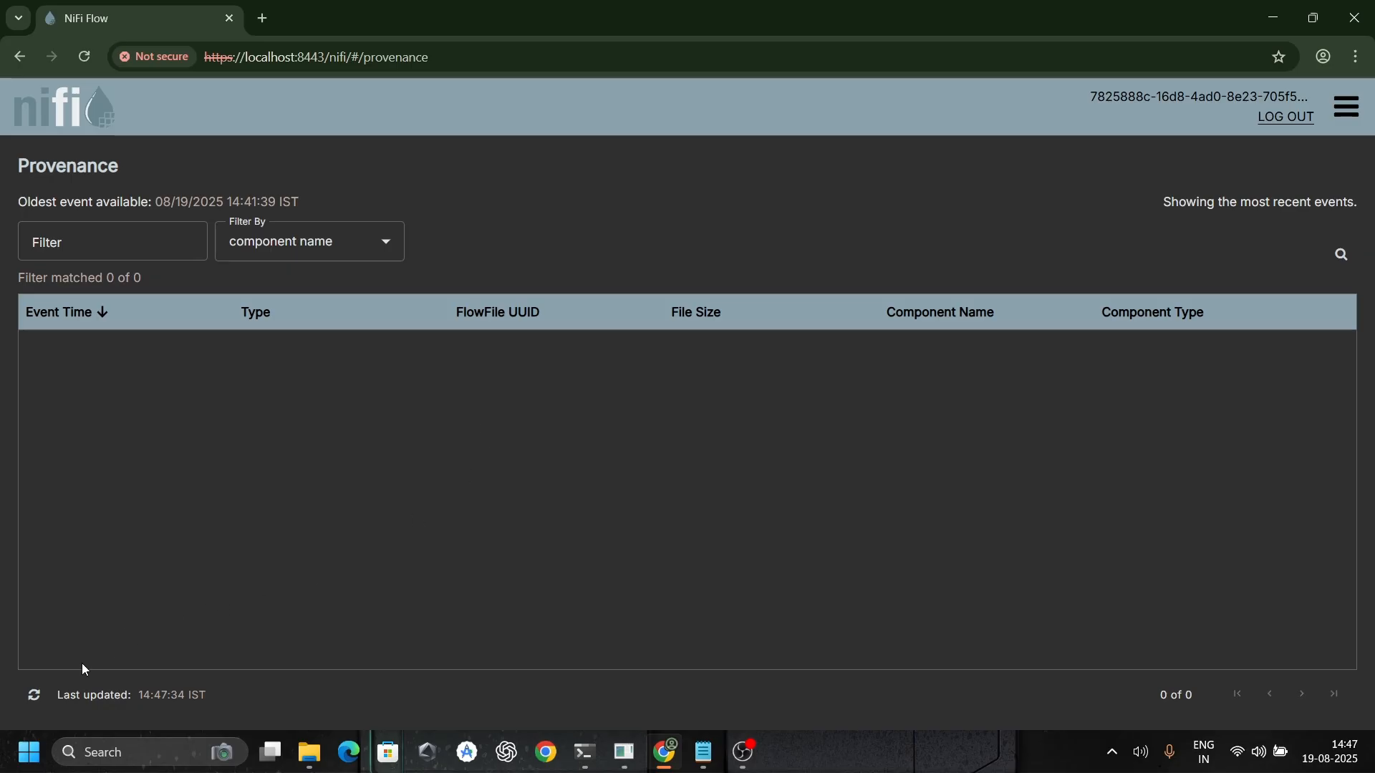
pyautogui.click(32, 695)
pyautogui.click(1346, 106)
pyautogui.click(1260, 158)
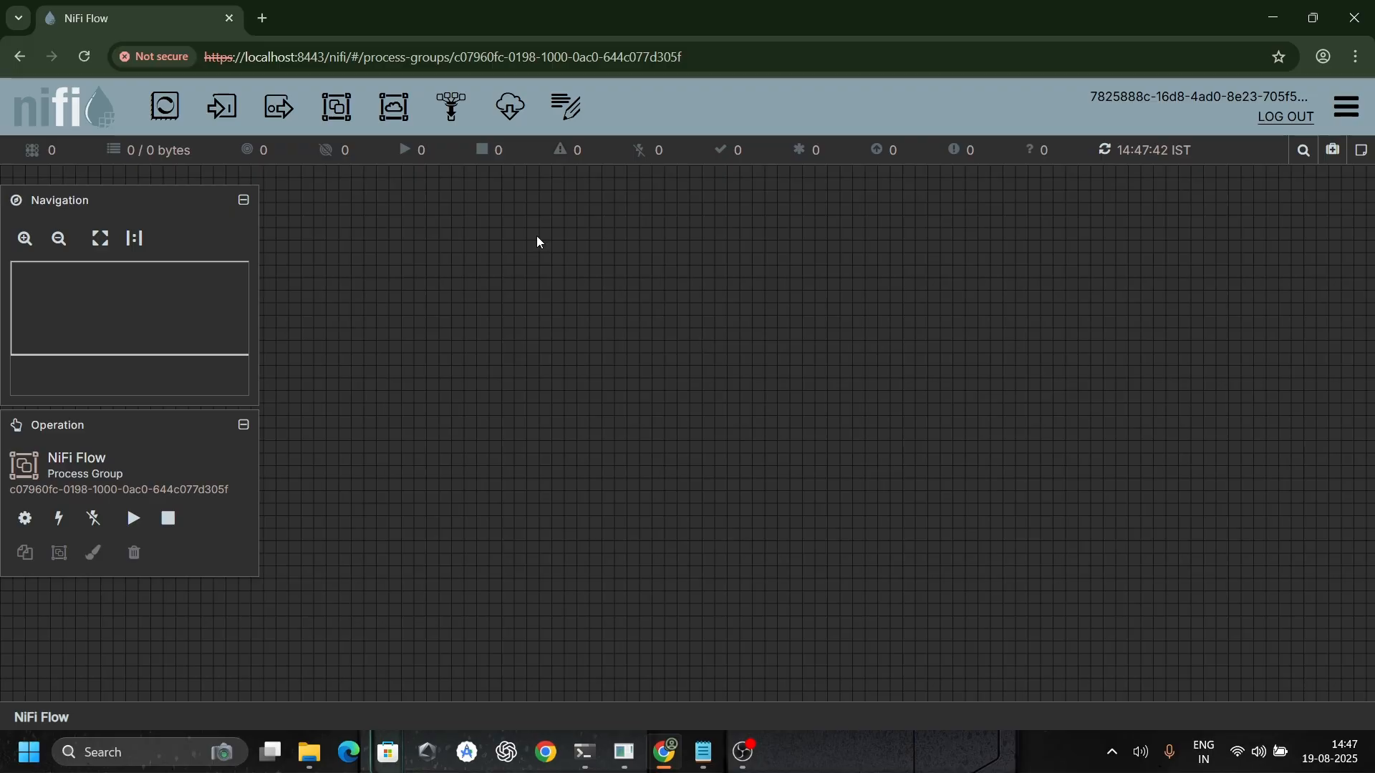
# Step: Add a GenerateFlowFile processor to the empty canvas, filtering the processor types by "generateflow"
pyautogui.moveTo(165, 106); pyautogui.dragTo(474, 316)
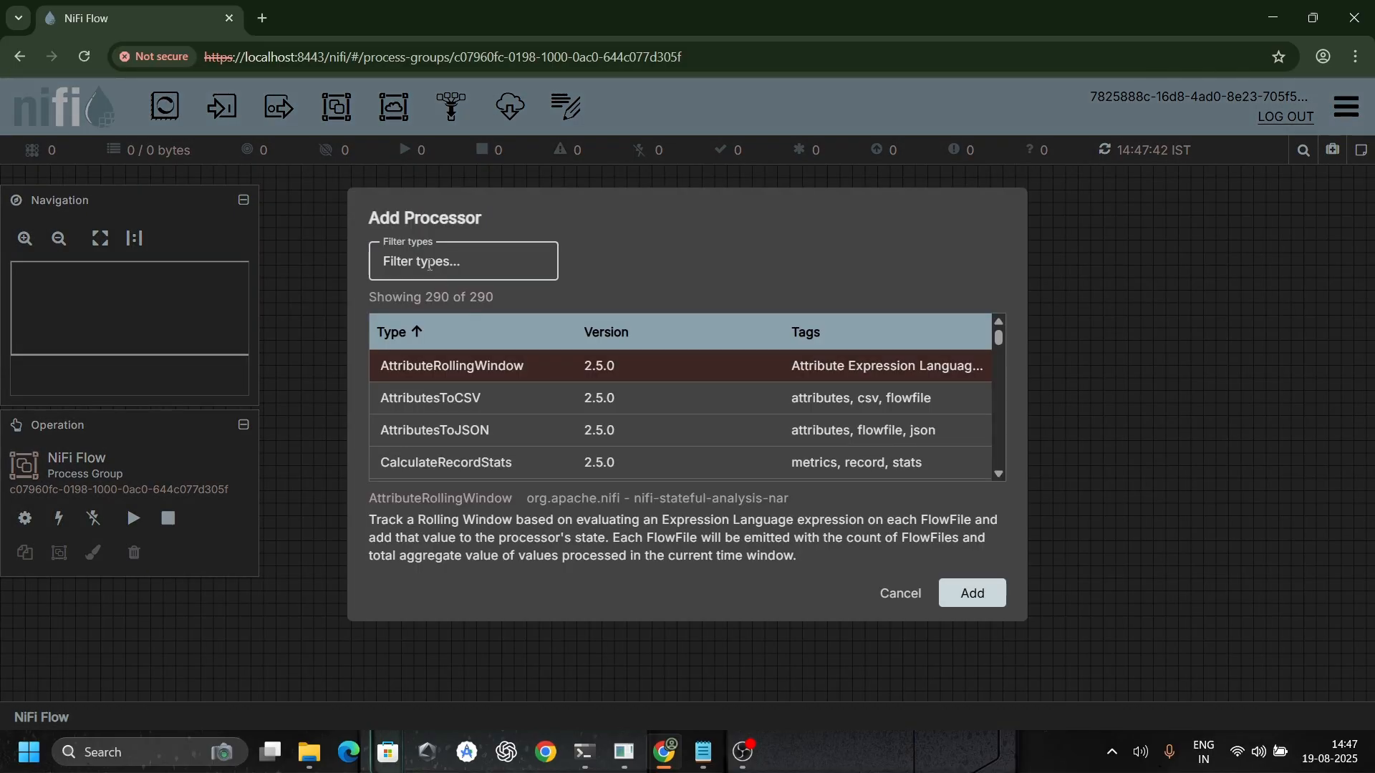
pyautogui.write('gene')
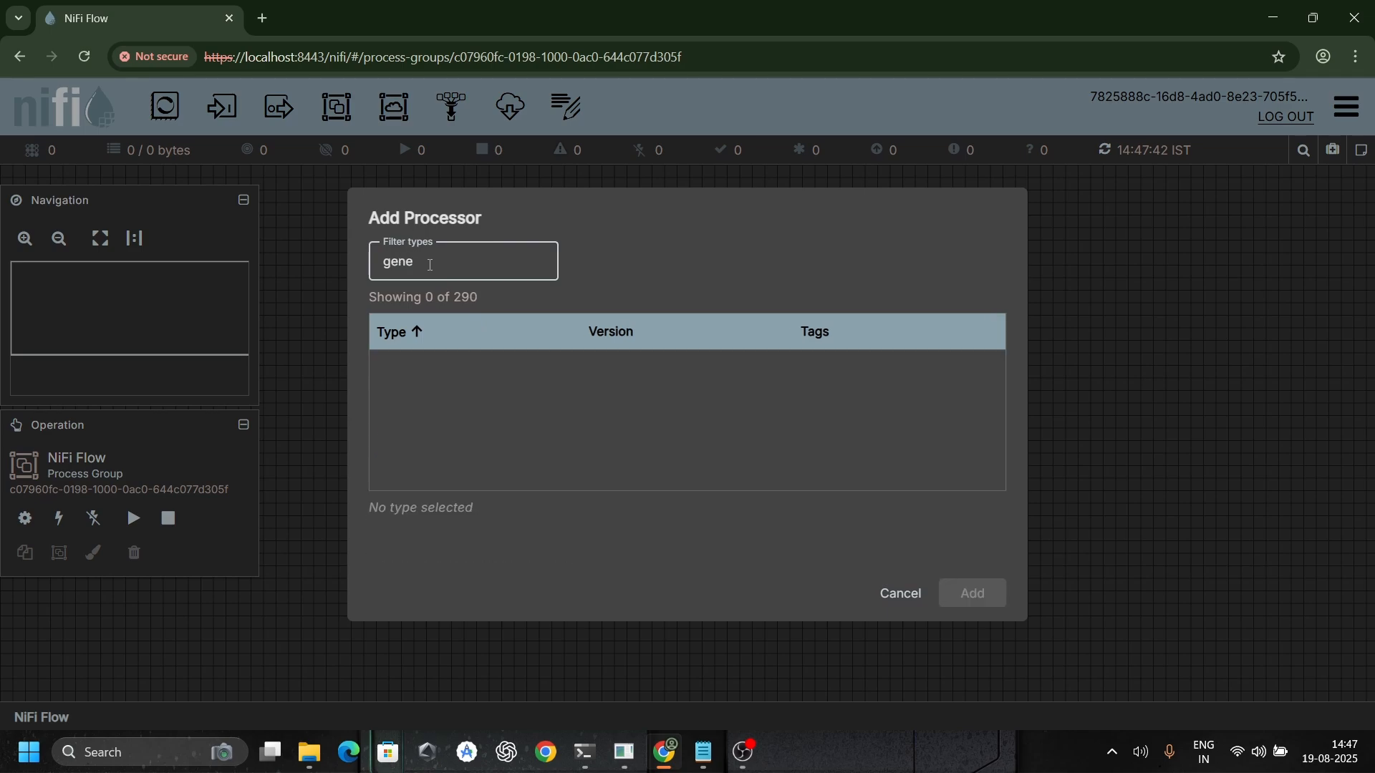
pyautogui.write('rate')
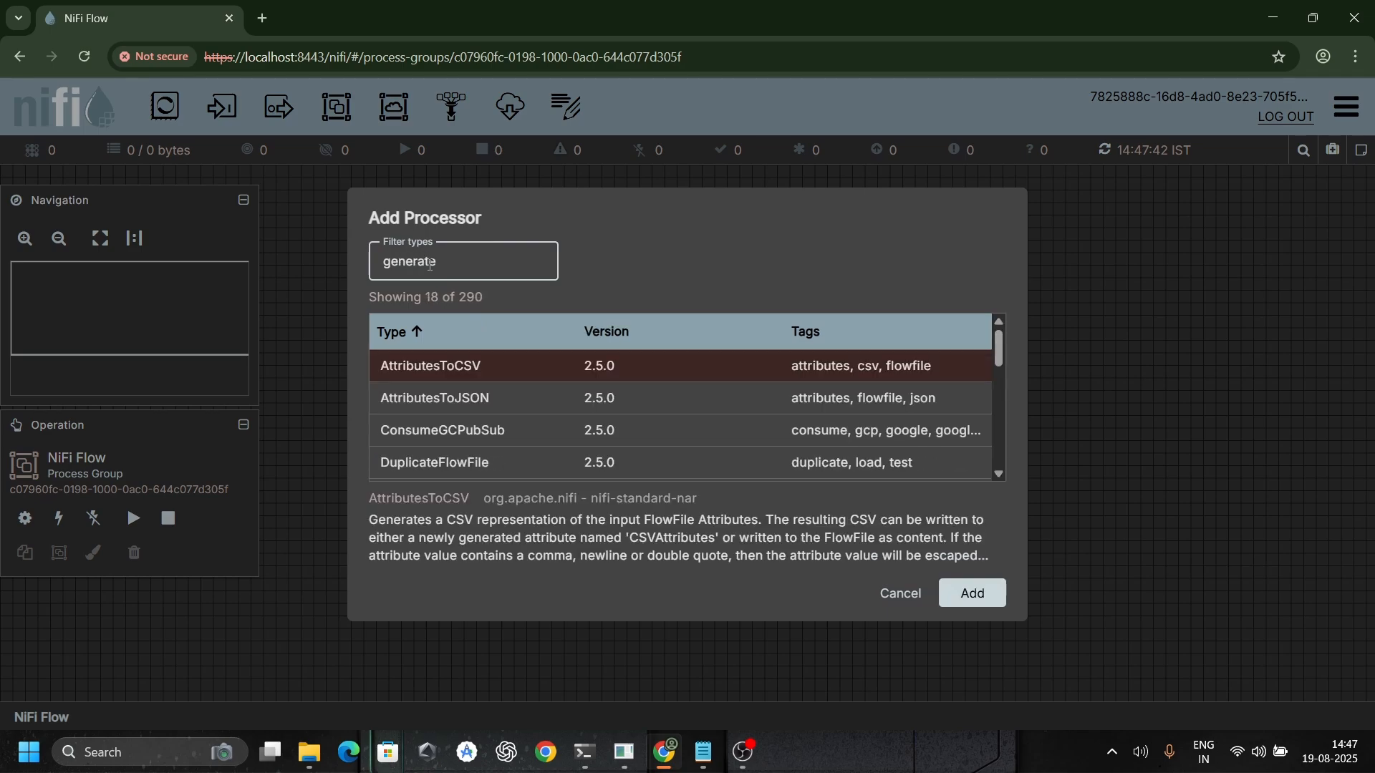
pyautogui.write('flow')
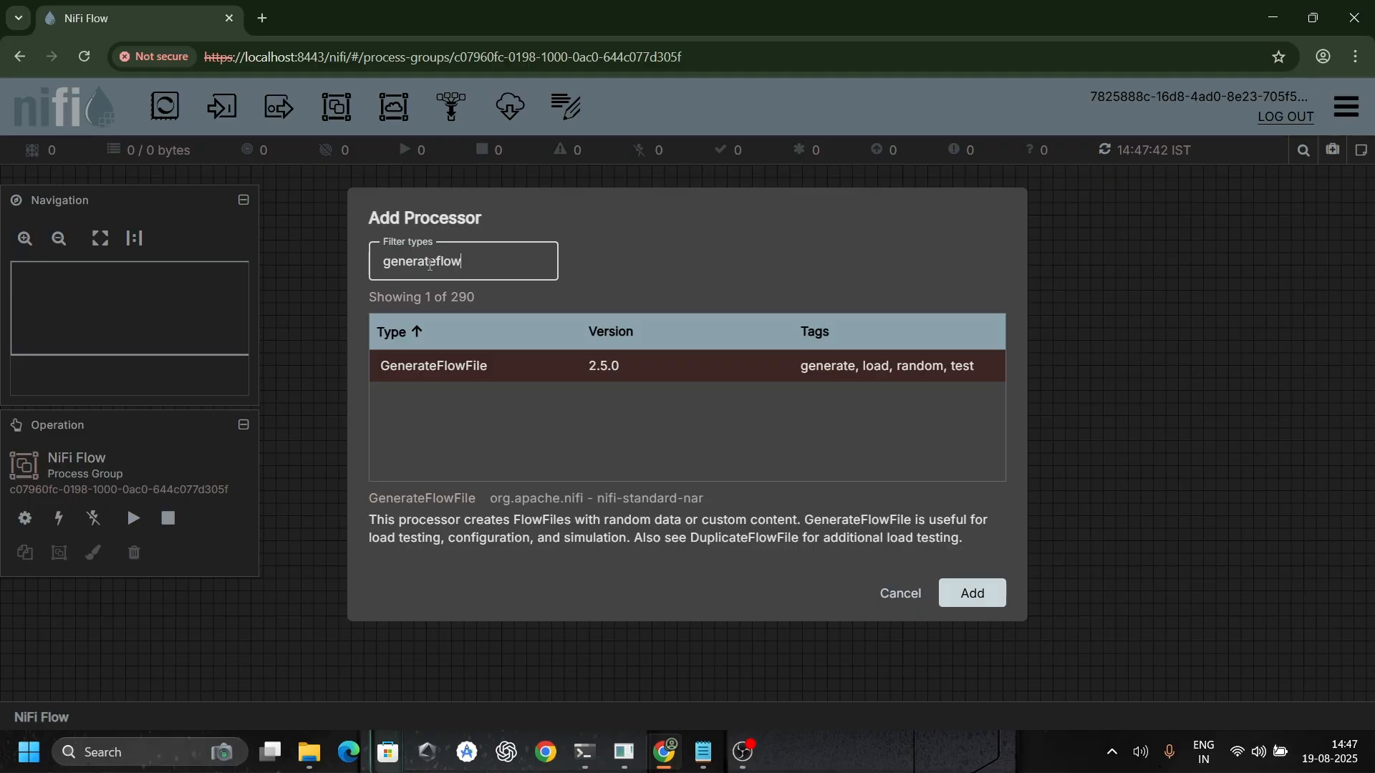
pyautogui.press('Return')
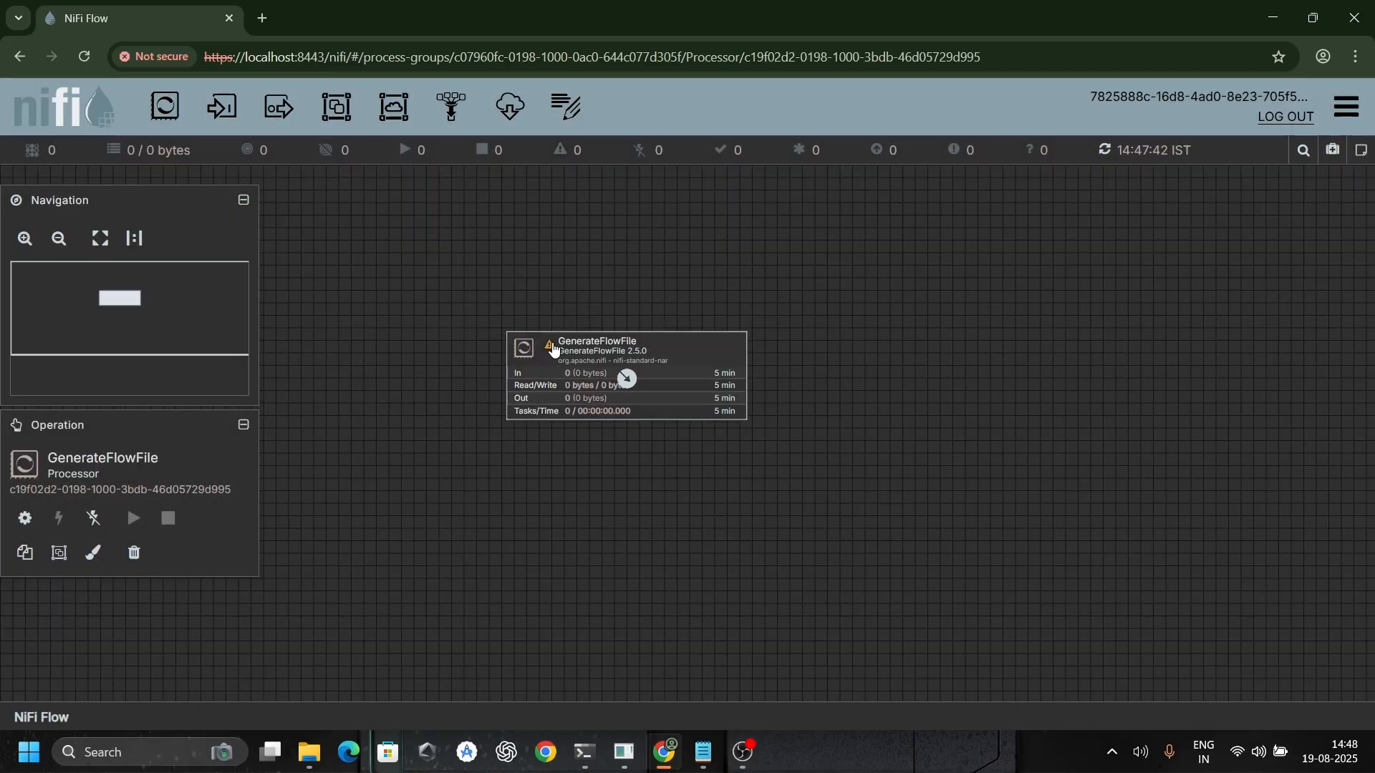
# Step: Set the GenerateFlowFile processor's Run Schedule to 20sec and apply the change
pyautogui.moveTo(551, 347)
pyautogui.doubleClick(694, 402)
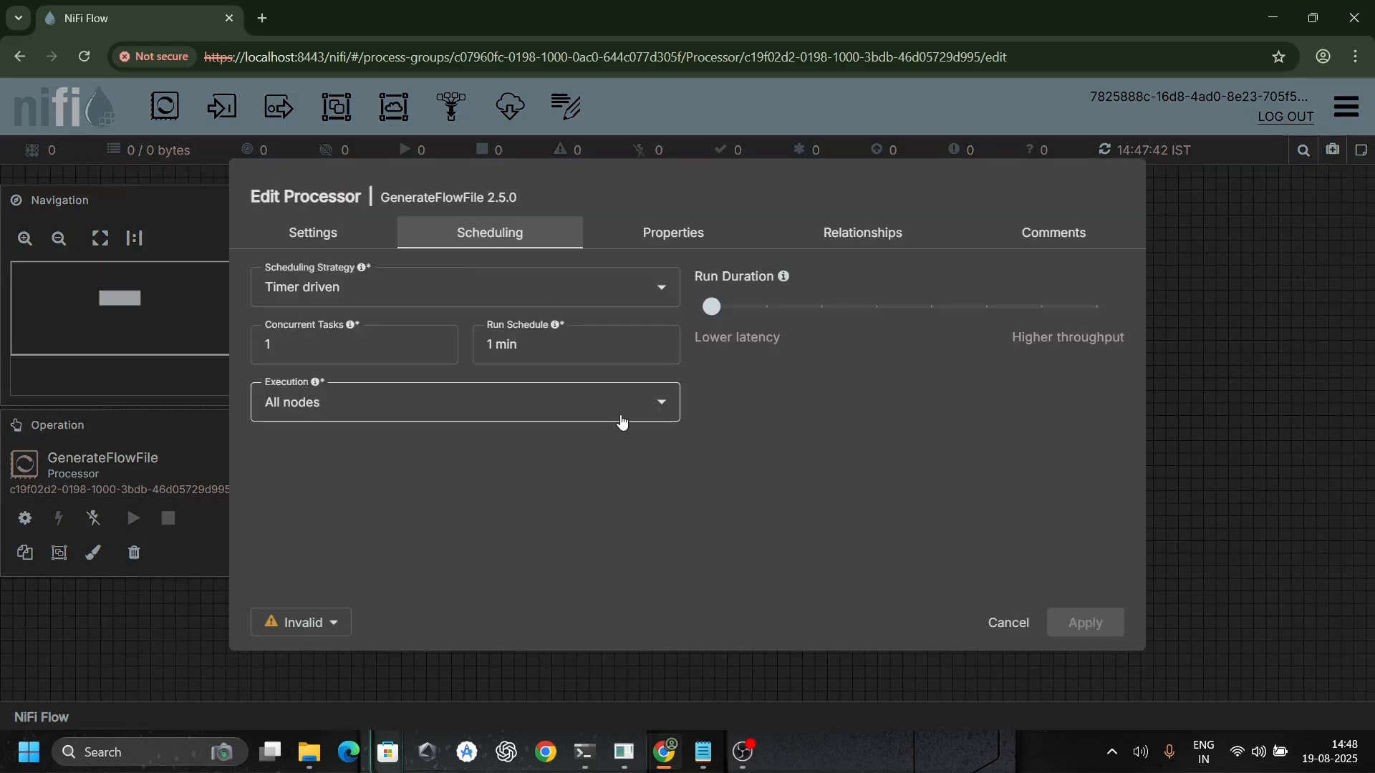
pyautogui.tripleClick(494, 342)
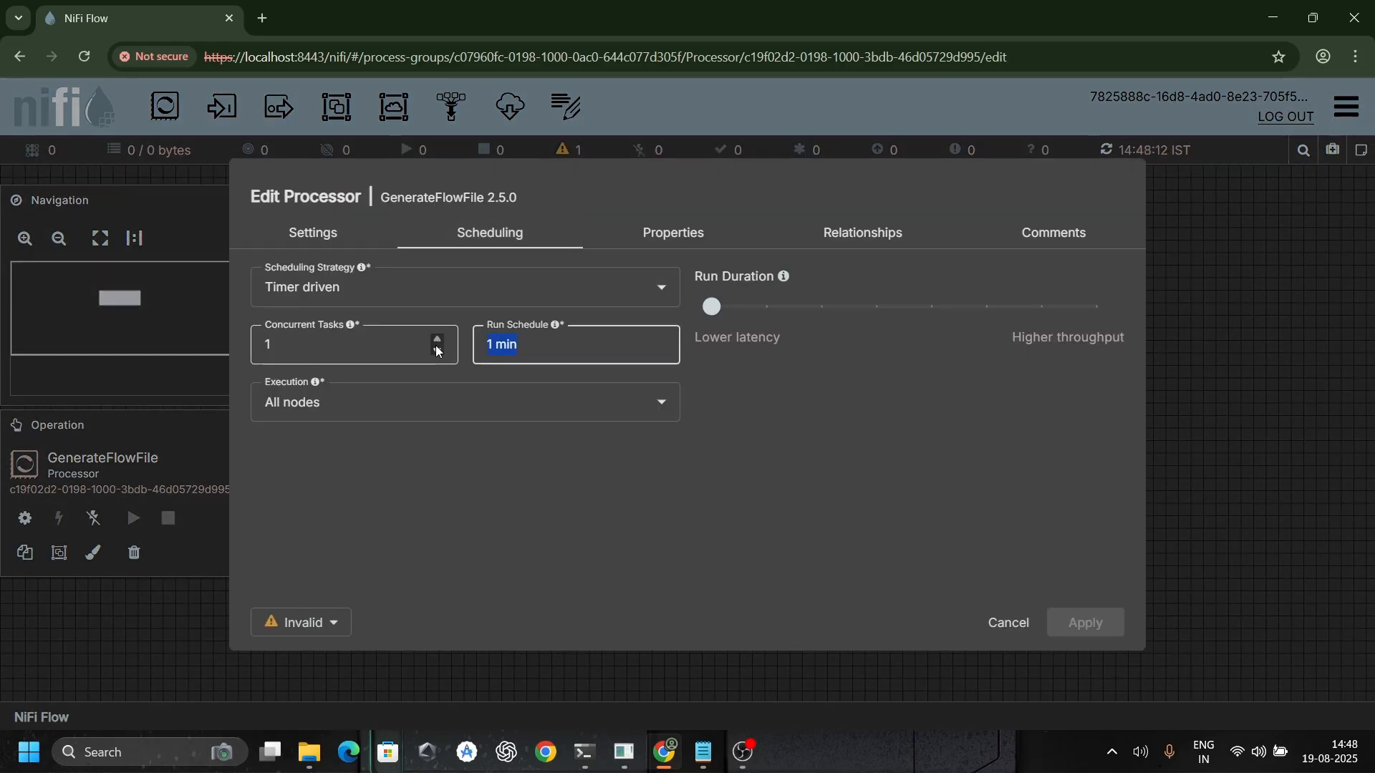
pyautogui.write('20')
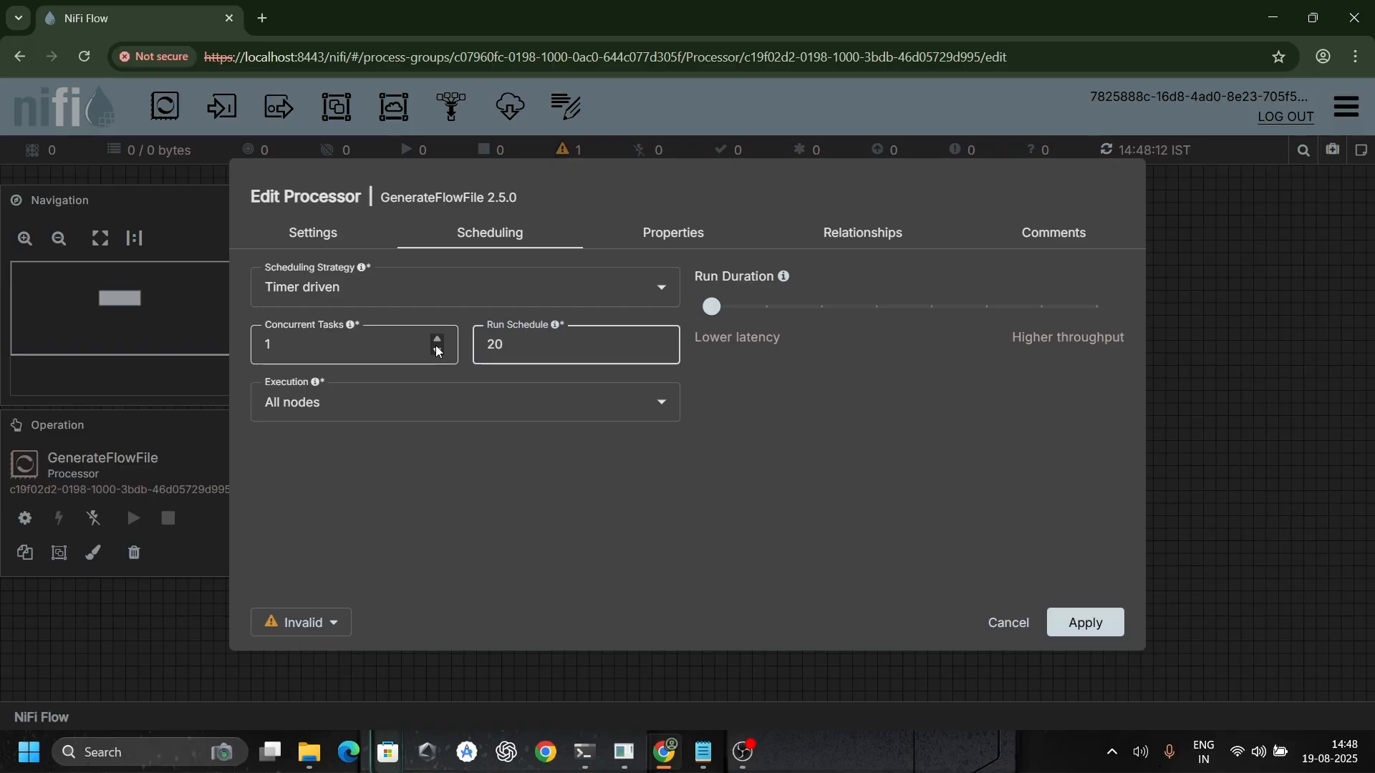
pyautogui.write('sec')
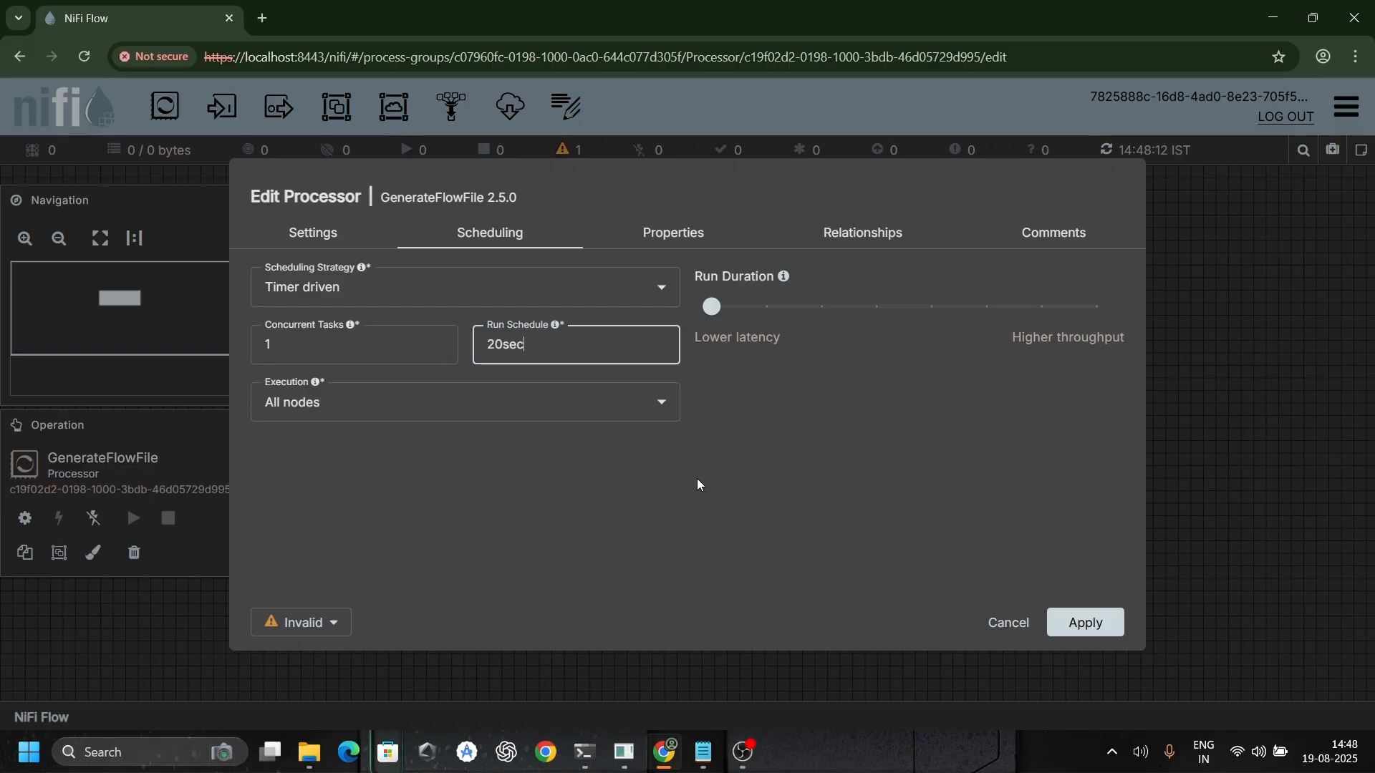
pyautogui.click(1096, 623)
# Step: Set GenerateFlowFile's success relationship to terminate automatically, apply it, and shift the processor left on the canvas
pyautogui.doubleClick(625, 374)
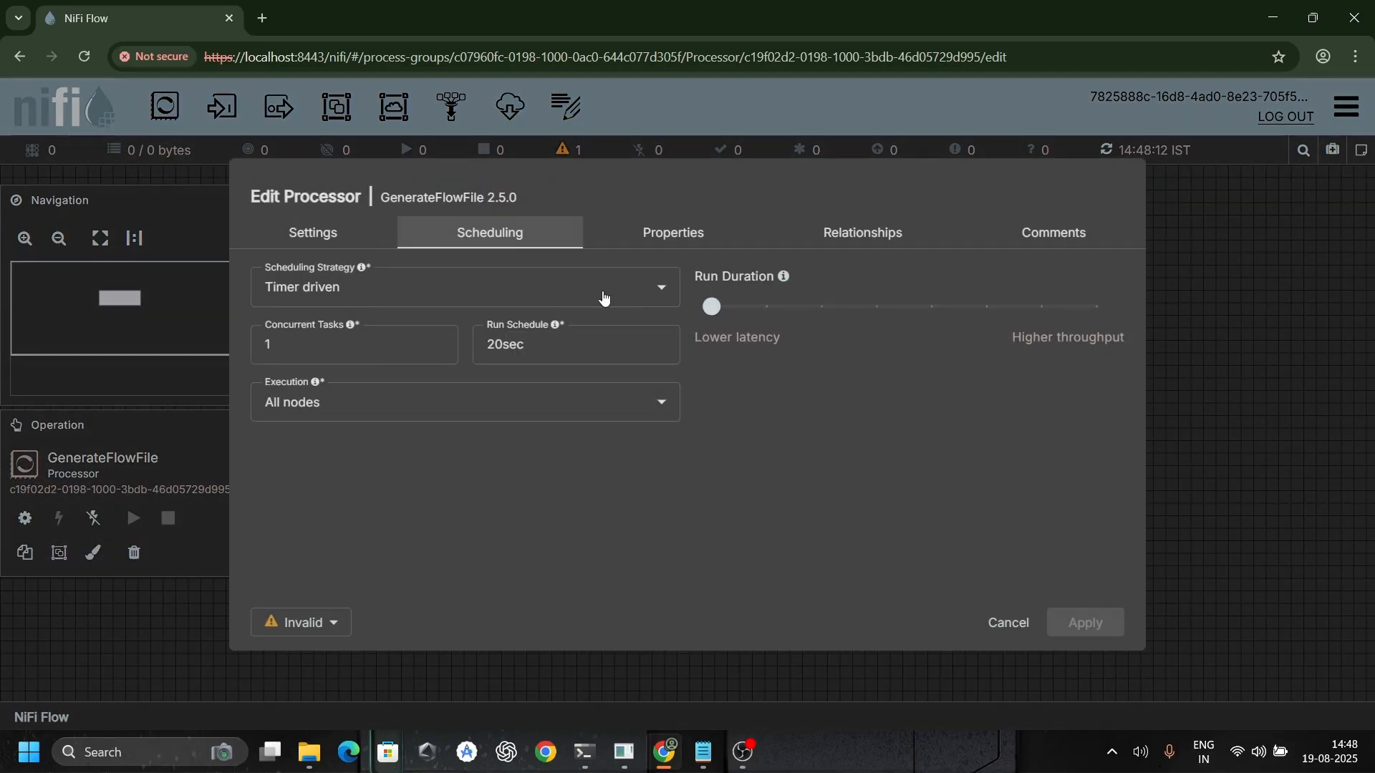
pyautogui.click(826, 236)
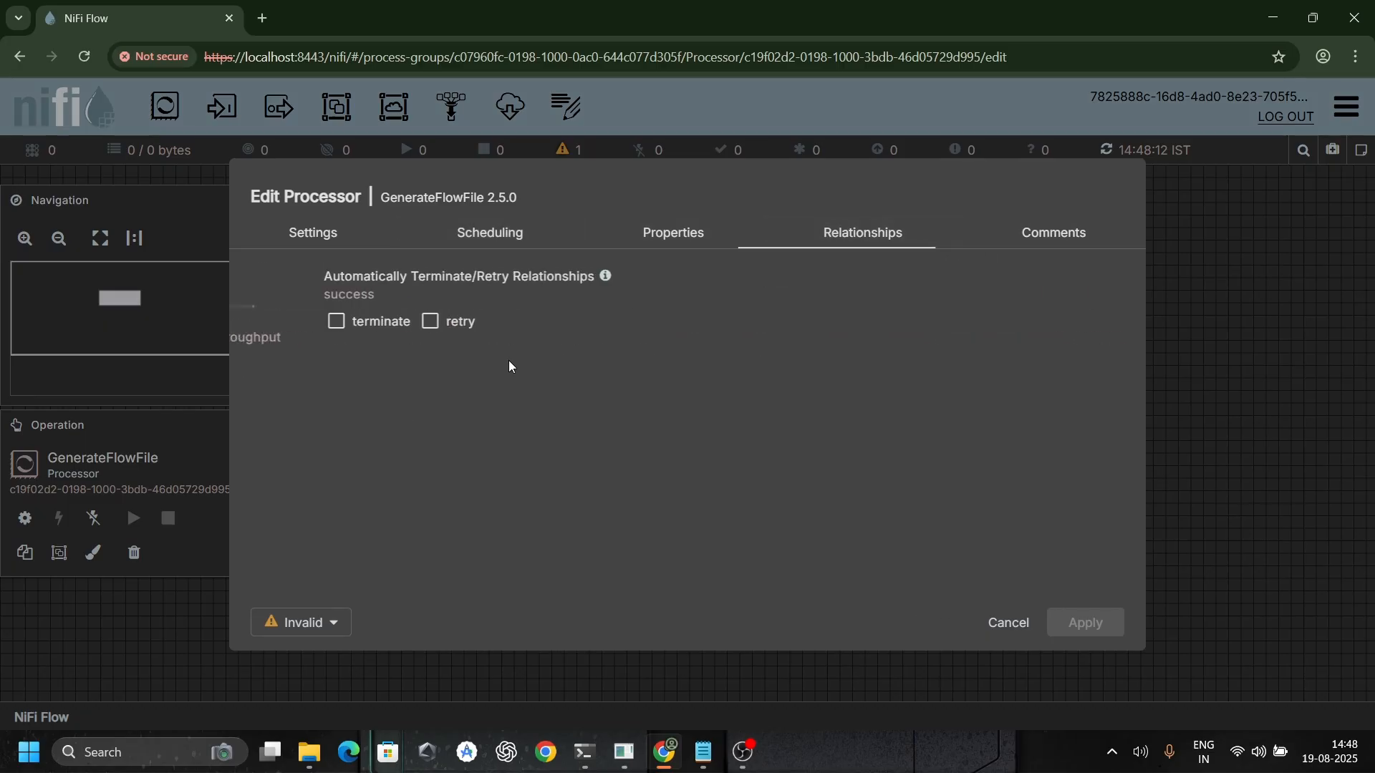
pyautogui.click(285, 331)
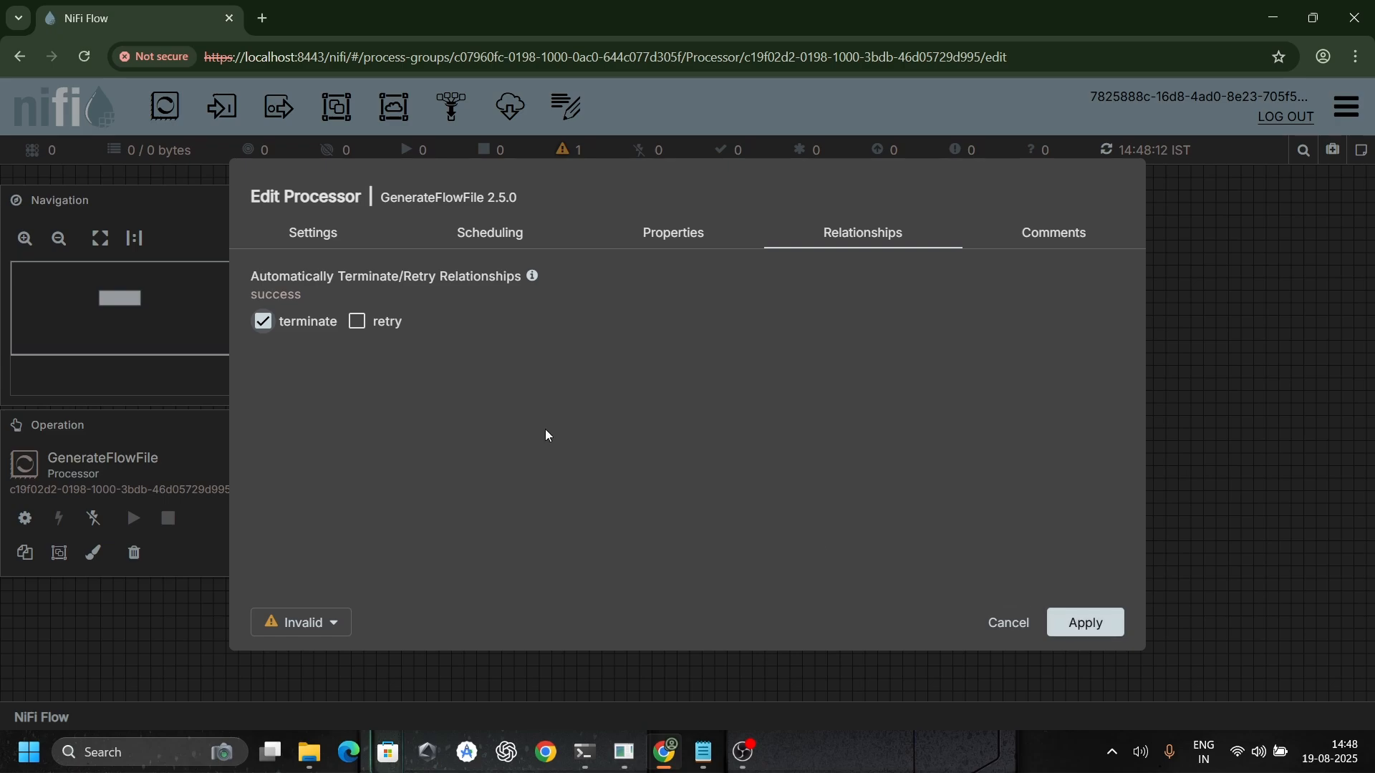
pyautogui.click(1097, 630)
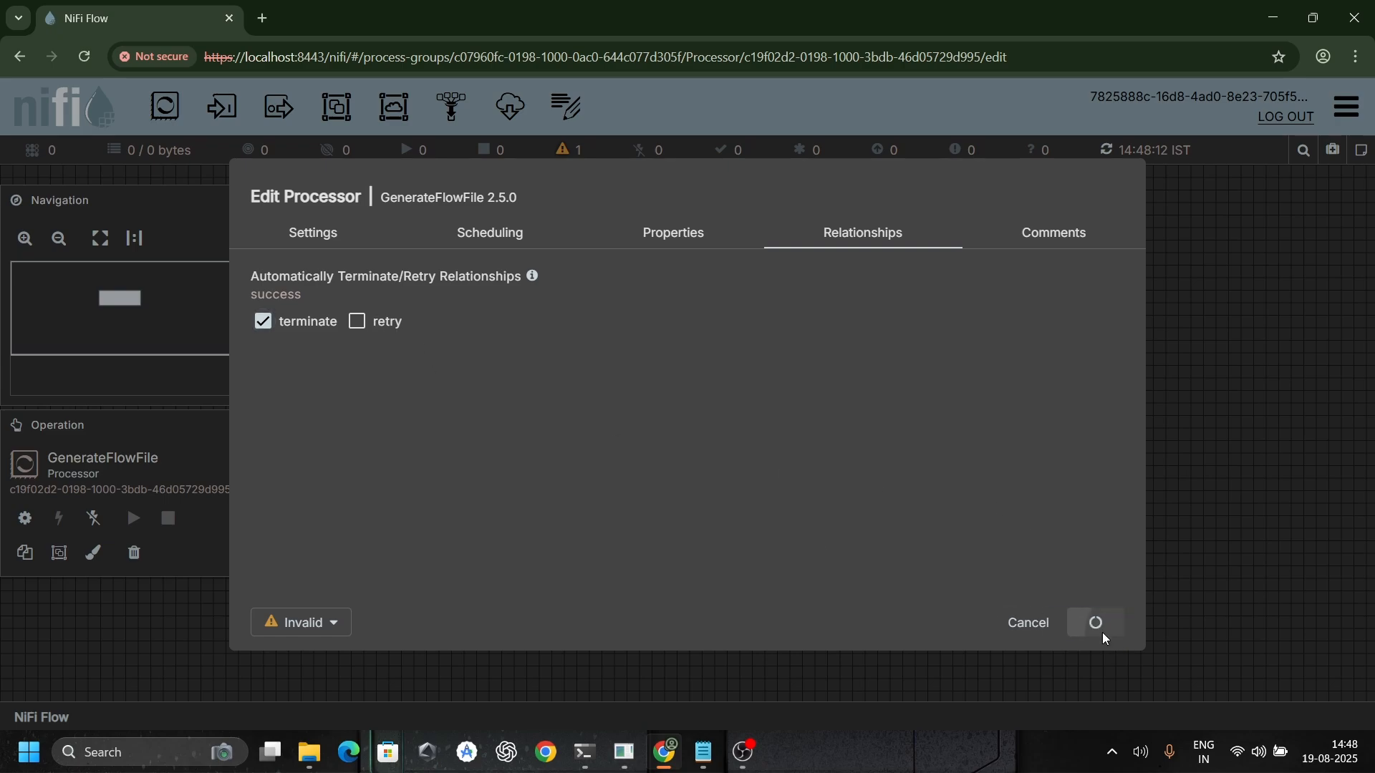
pyautogui.moveTo(557, 354); pyautogui.dragTo(473, 372)
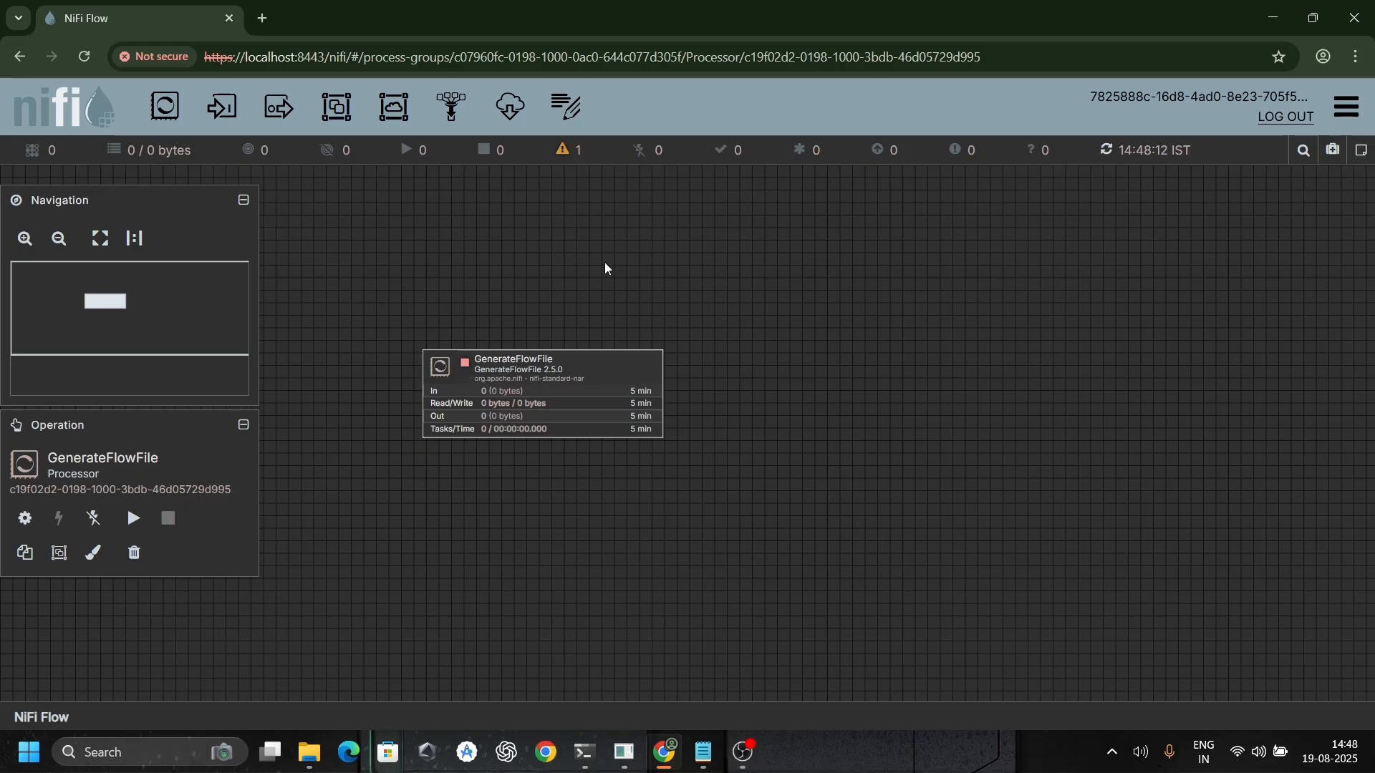
# Step: Add a LogAttribute processor and position it to the right of GenerateFlowFile, leaving a wide gap between them
pyautogui.moveTo(166, 107); pyautogui.dragTo(884, 358)
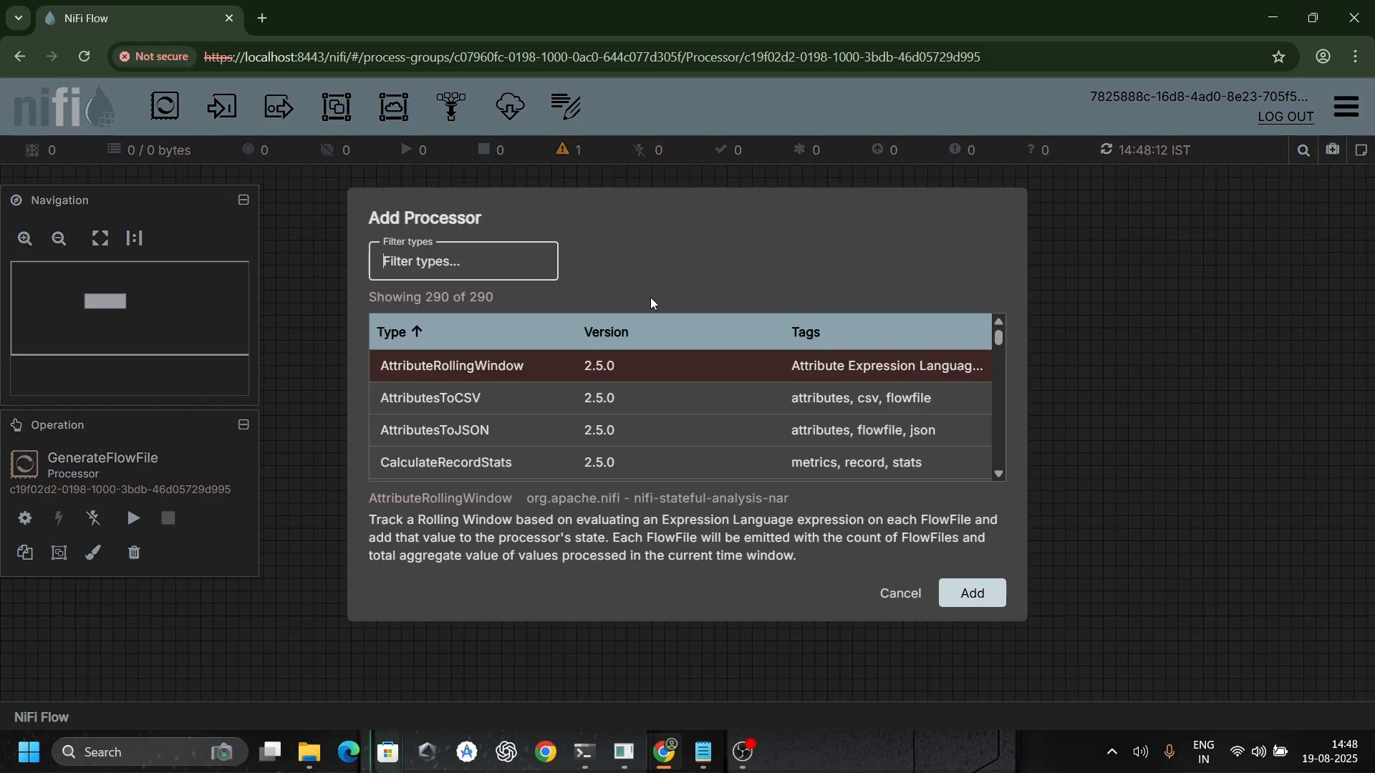
pyautogui.write('low')
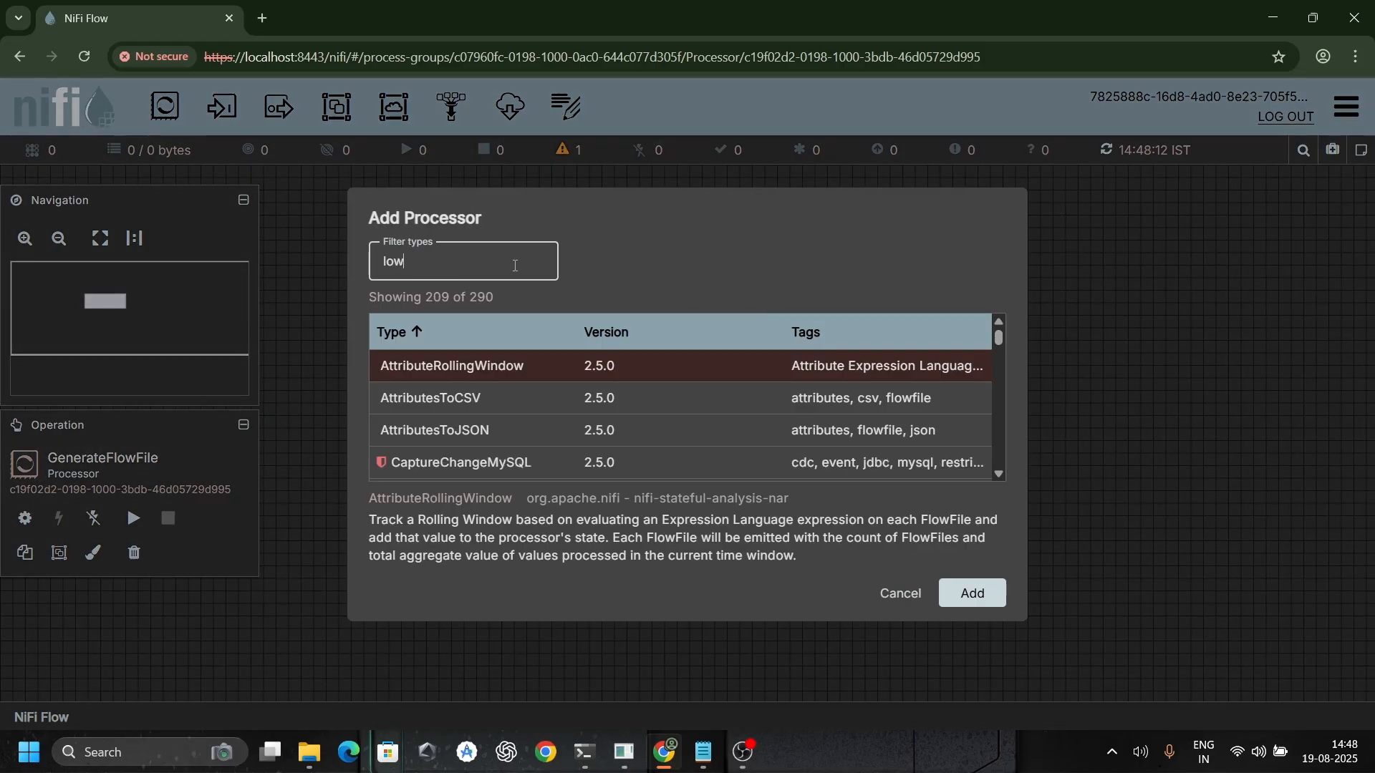
pyautogui.press('BackSpace')
pyautogui.press('BackSpace')
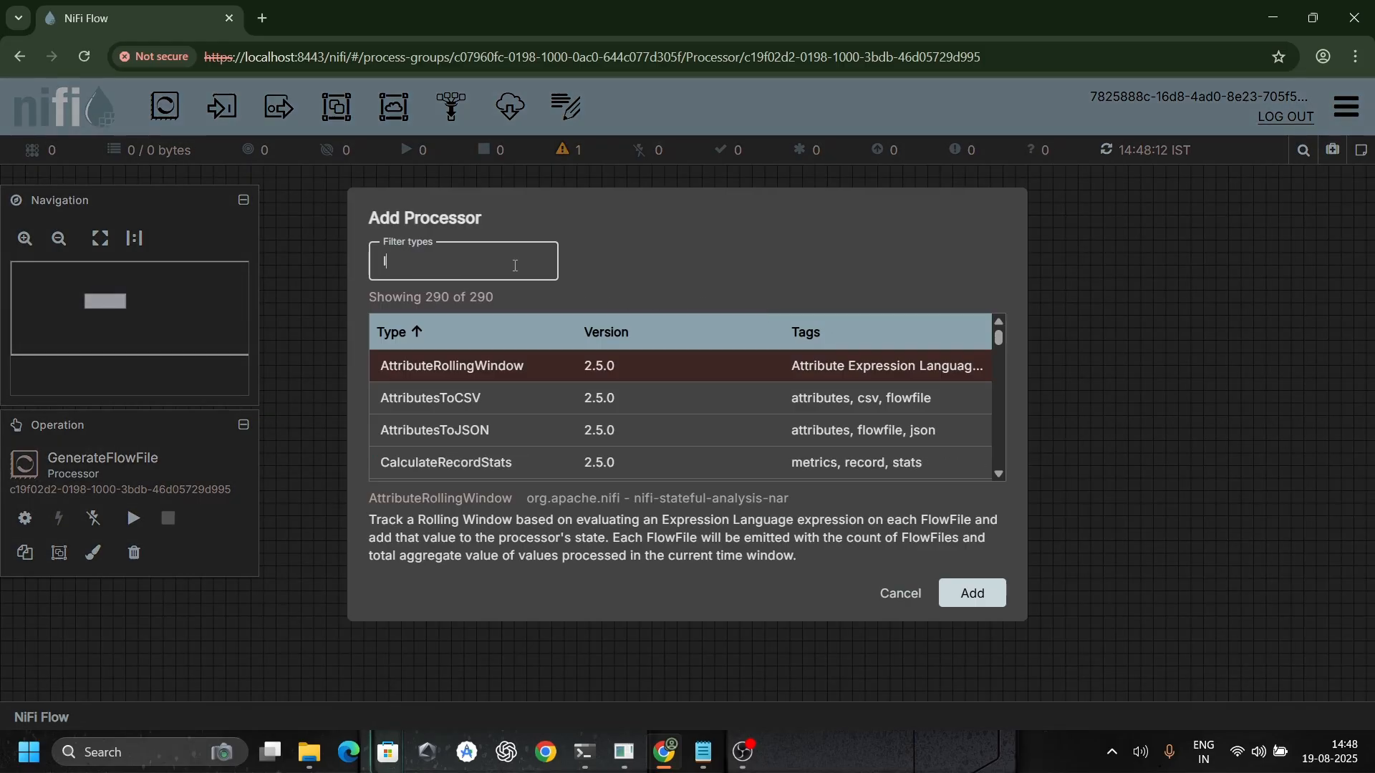
pyautogui.write('oga')
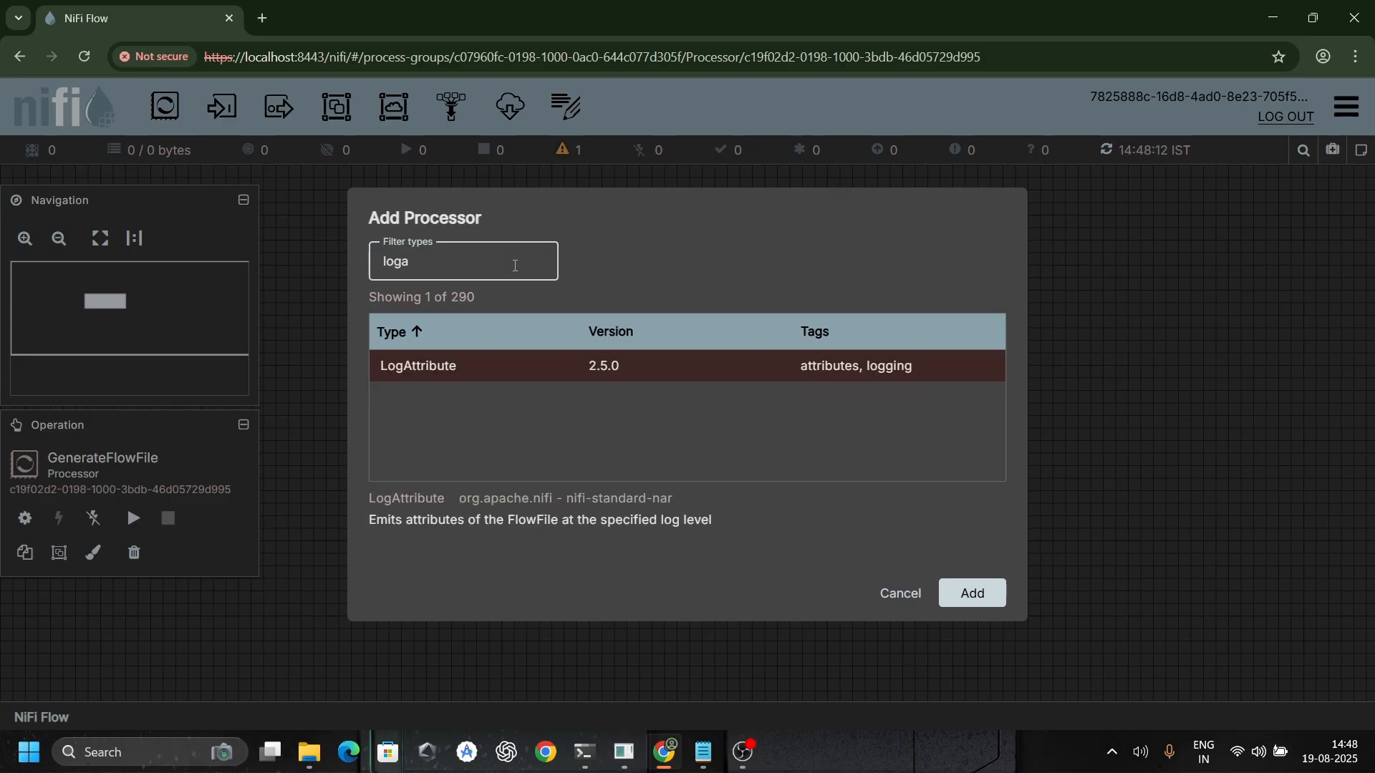
pyautogui.click(968, 593)
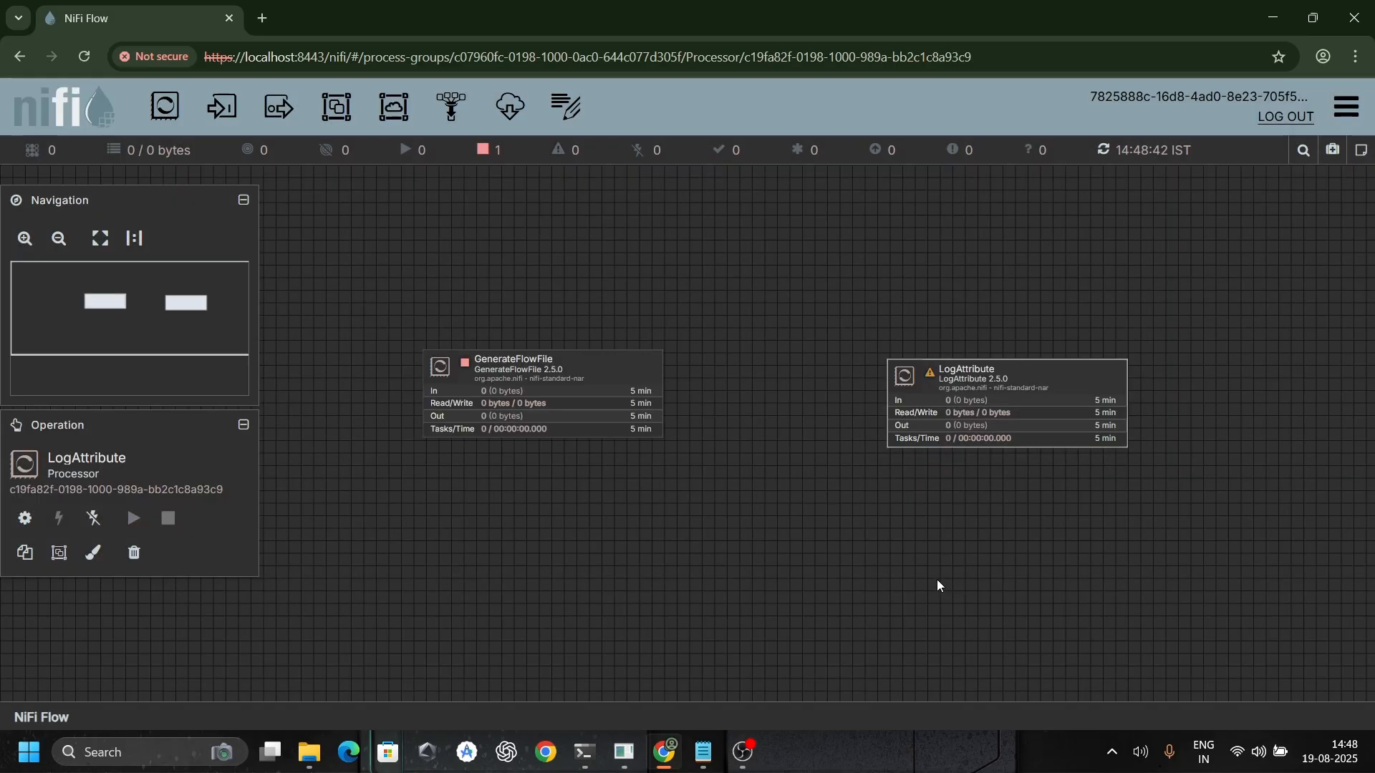
pyautogui.moveTo(981, 422); pyautogui.dragTo(1066, 408)
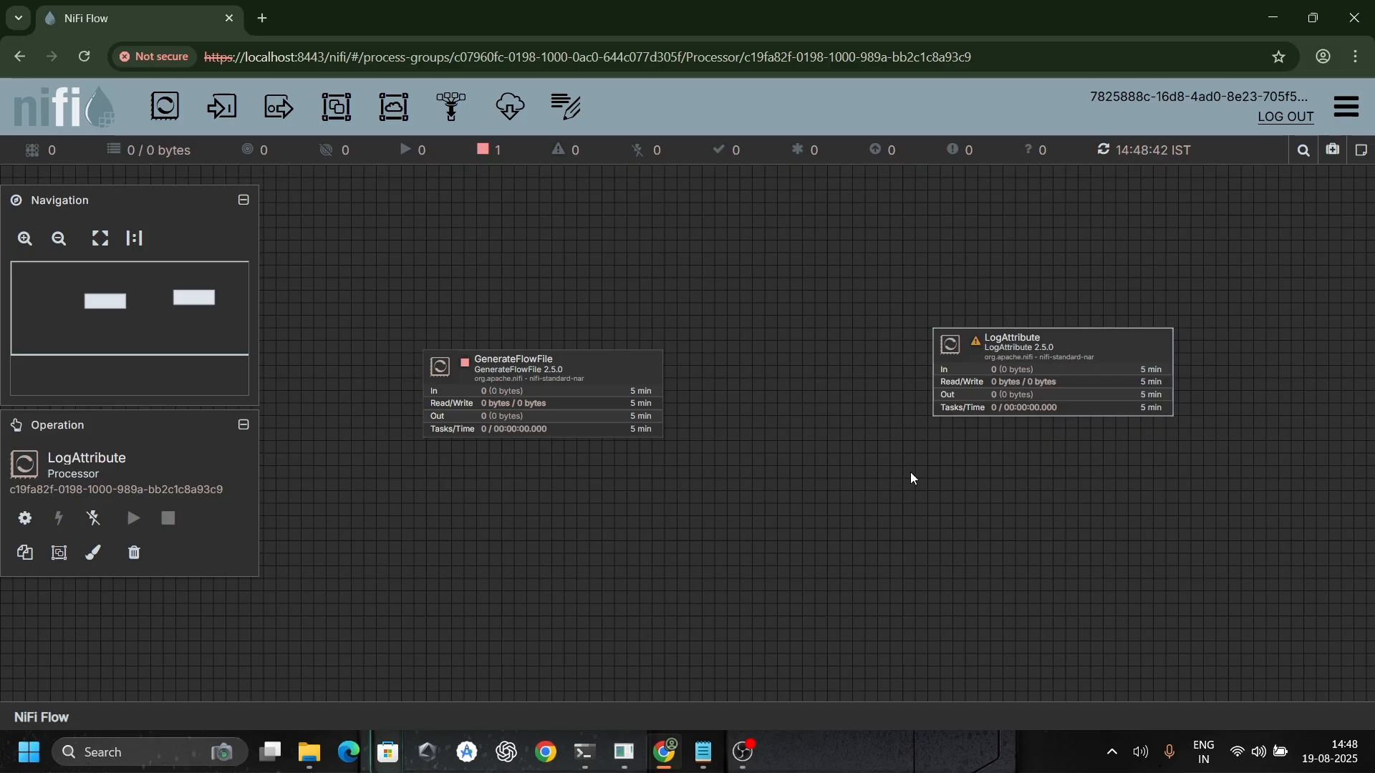
# Step: Set LogAttribute's success relationship to terminate automatically, apply the change, and deselect the processor
pyautogui.doubleClick(1009, 342)
pyautogui.click(263, 320)
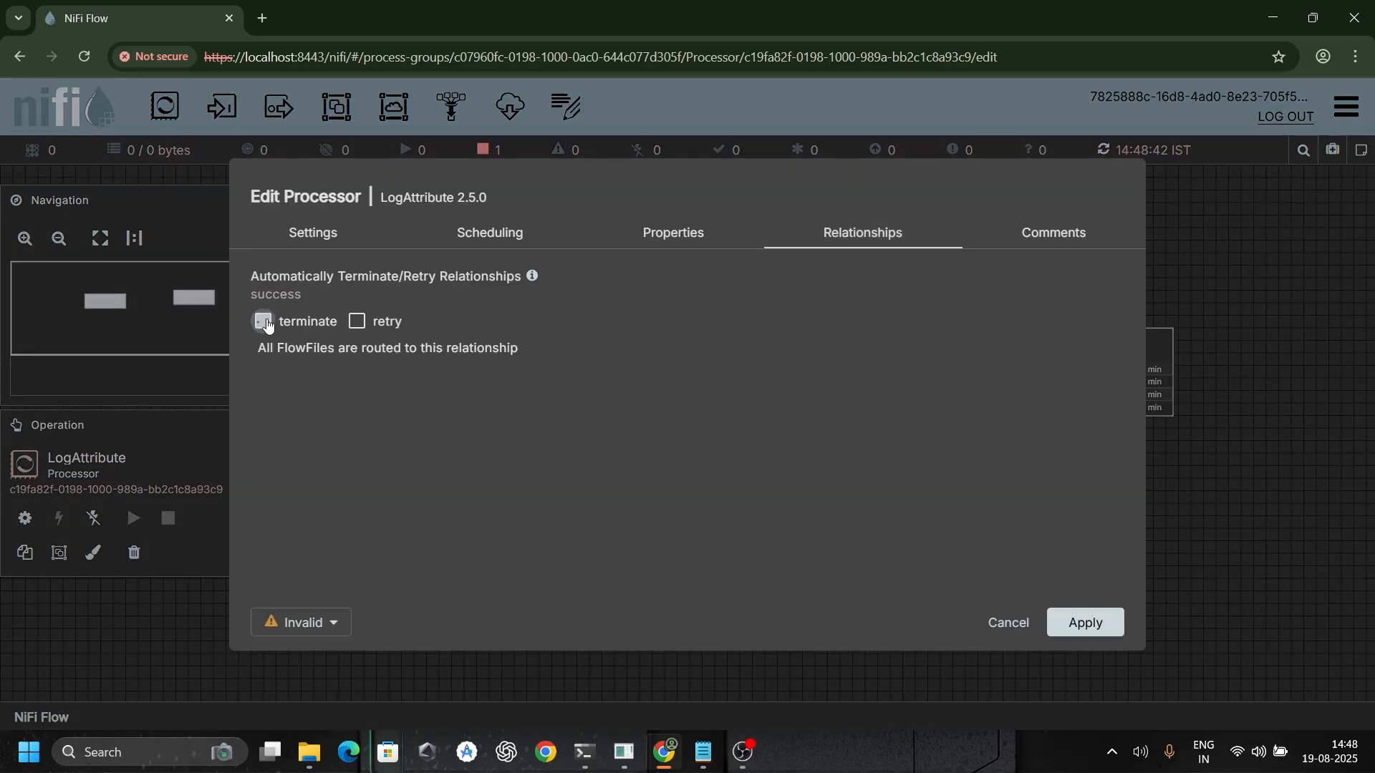
pyautogui.click(1091, 640)
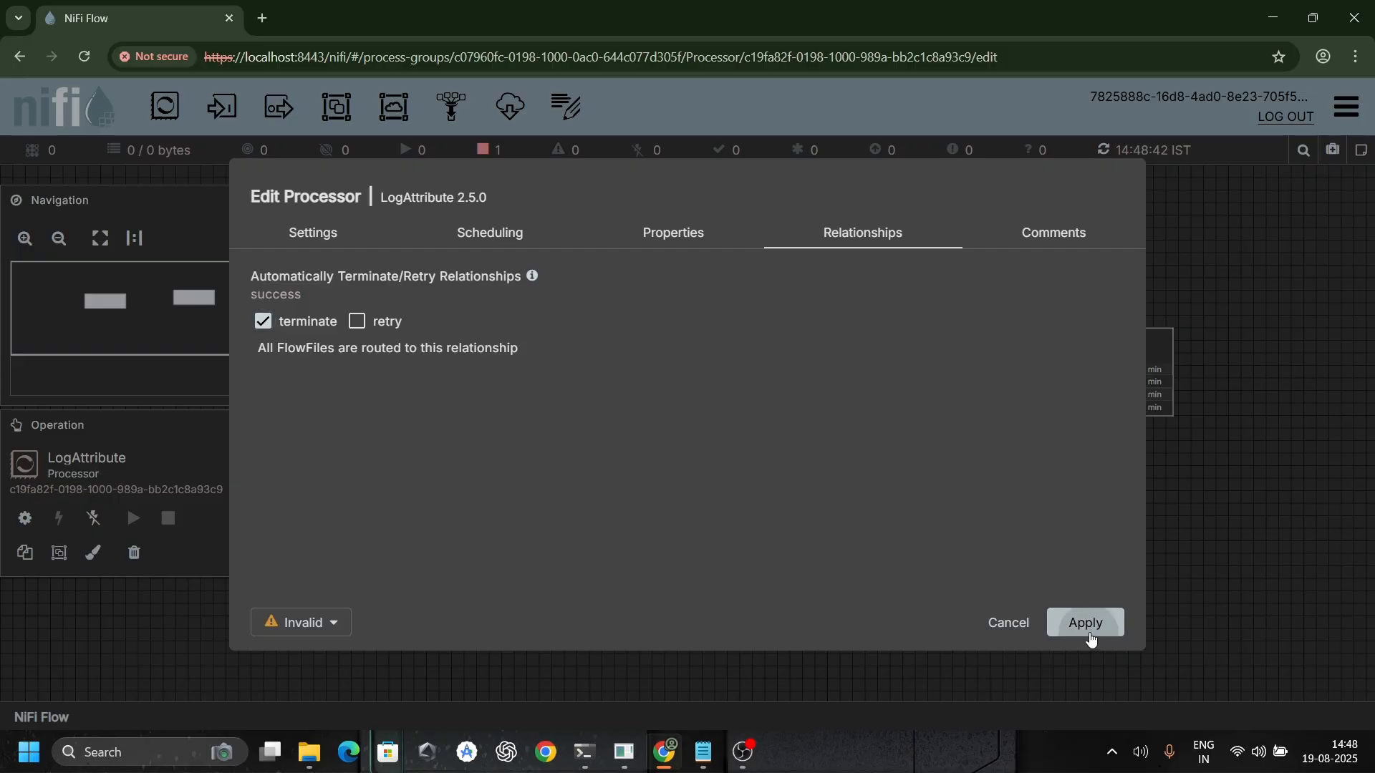
pyautogui.click(948, 509)
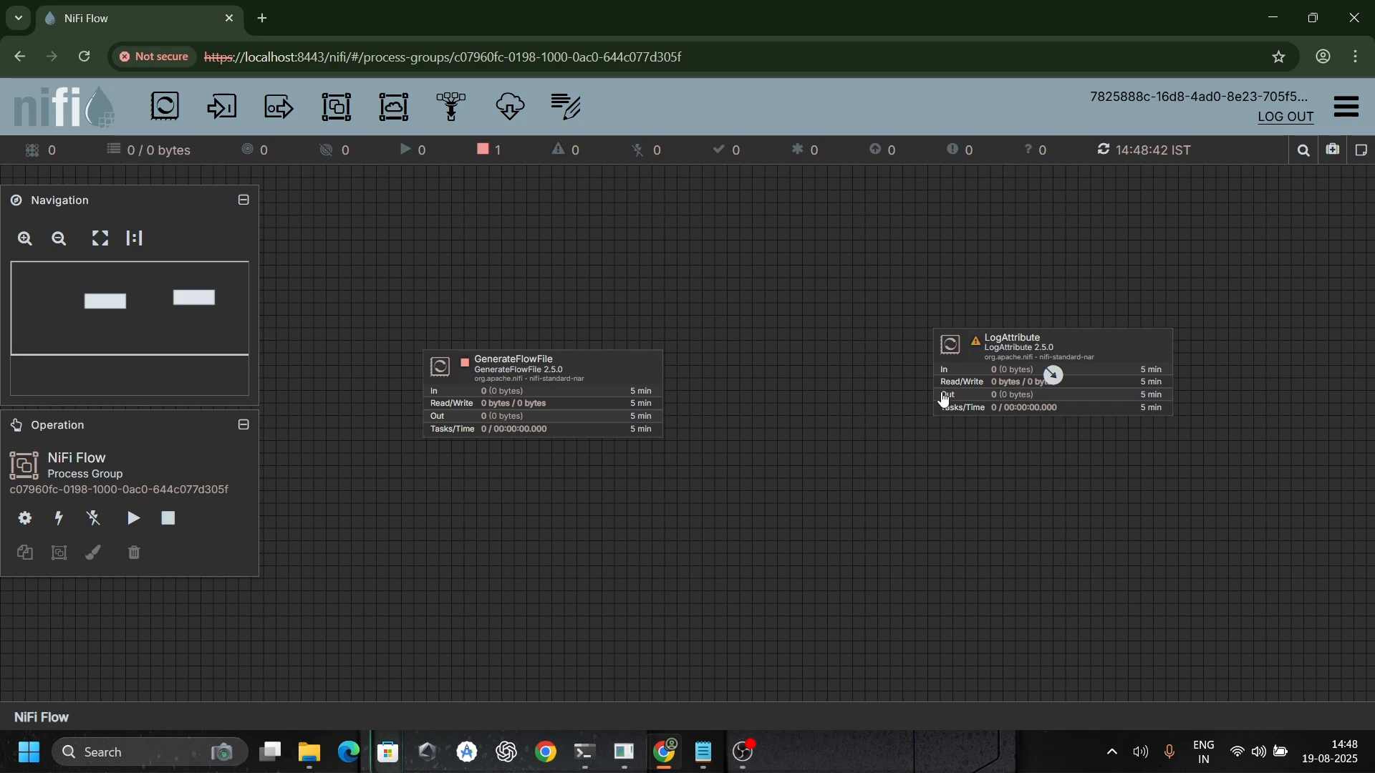
# Step: Connect GenerateFlowFile to LogAttribute through the success relationship
pyautogui.moveTo(981, 348)
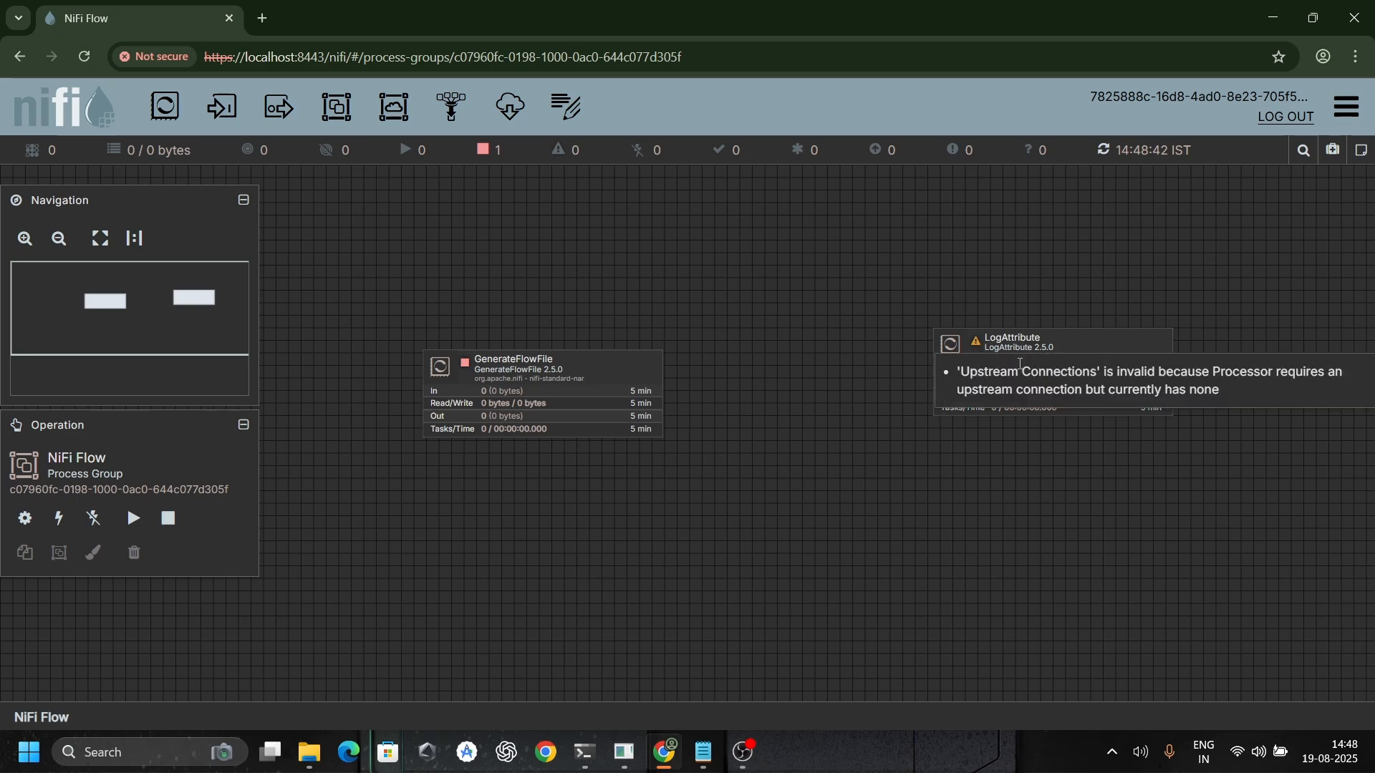
pyautogui.moveTo(544, 396); pyautogui.dragTo(1055, 367)
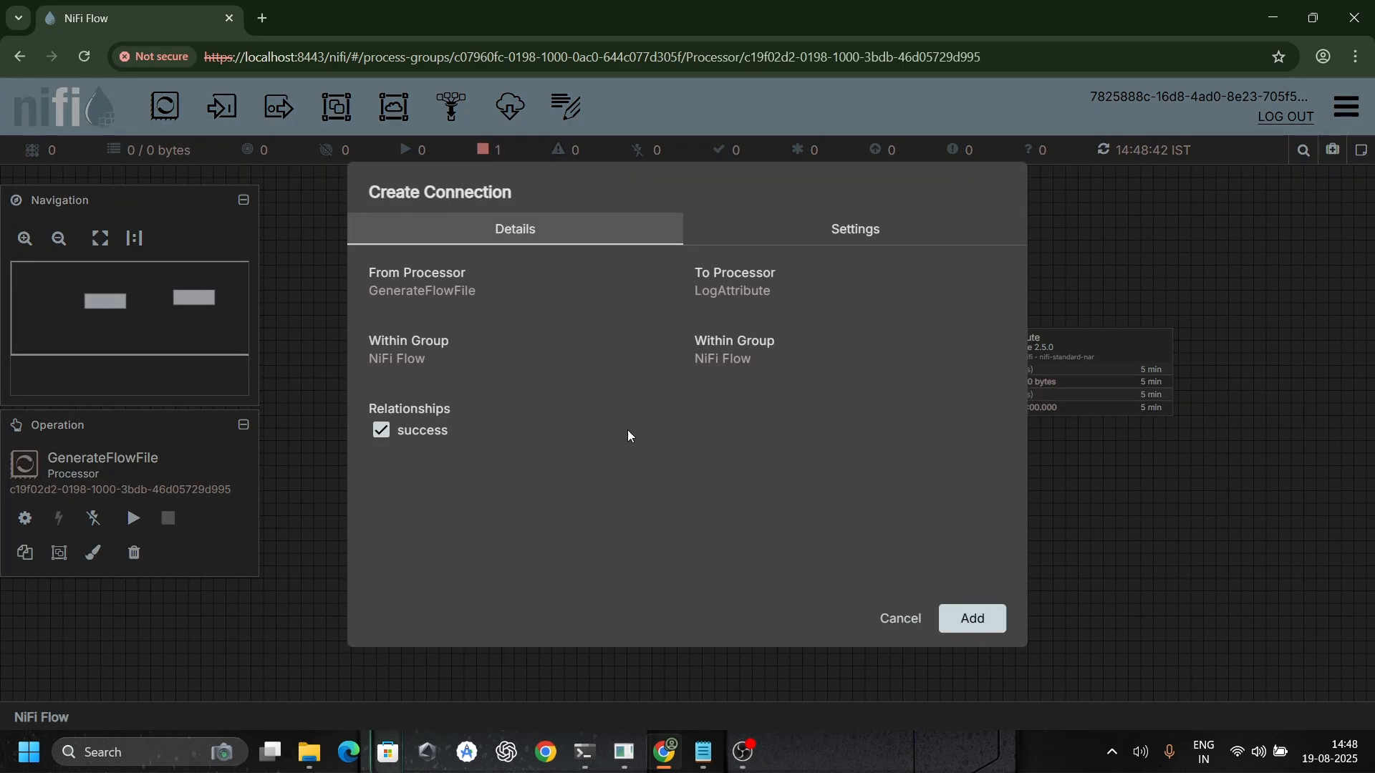
pyautogui.click(972, 619)
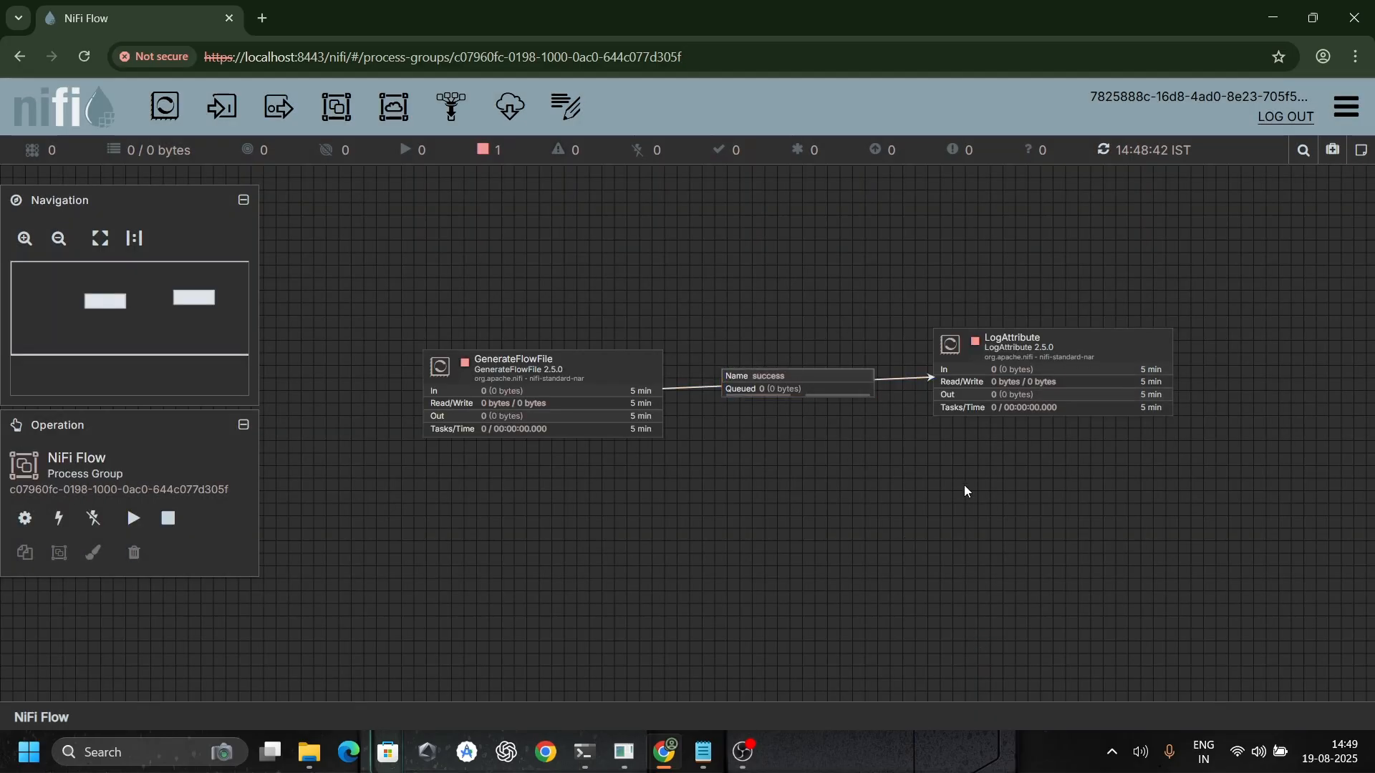
# Step: Start only the GenerateFlowFile processor and deselect it
pyautogui.scroll(1, 895, 471)
pyautogui.scroll(1, 845, 470)
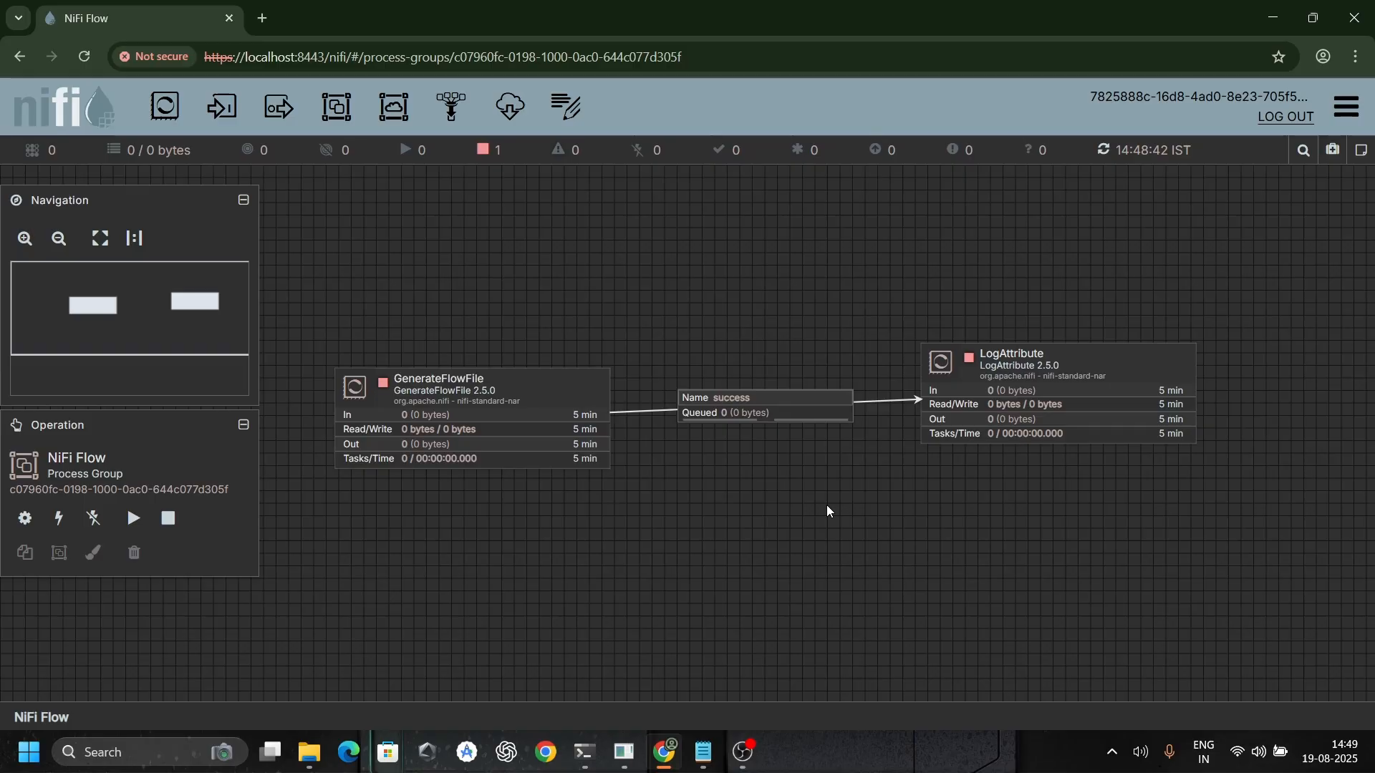
pyautogui.click(430, 460)
pyautogui.click(132, 518)
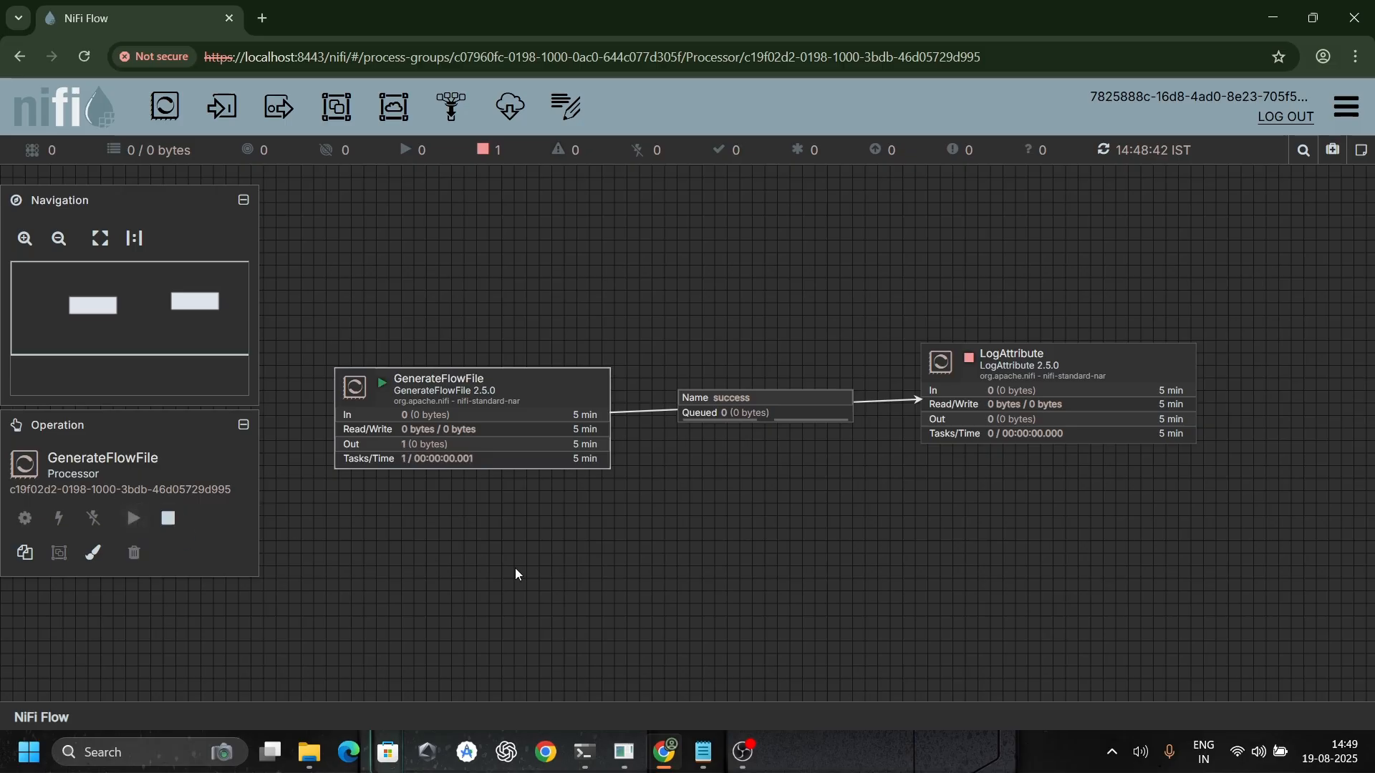
pyautogui.click(515, 573)
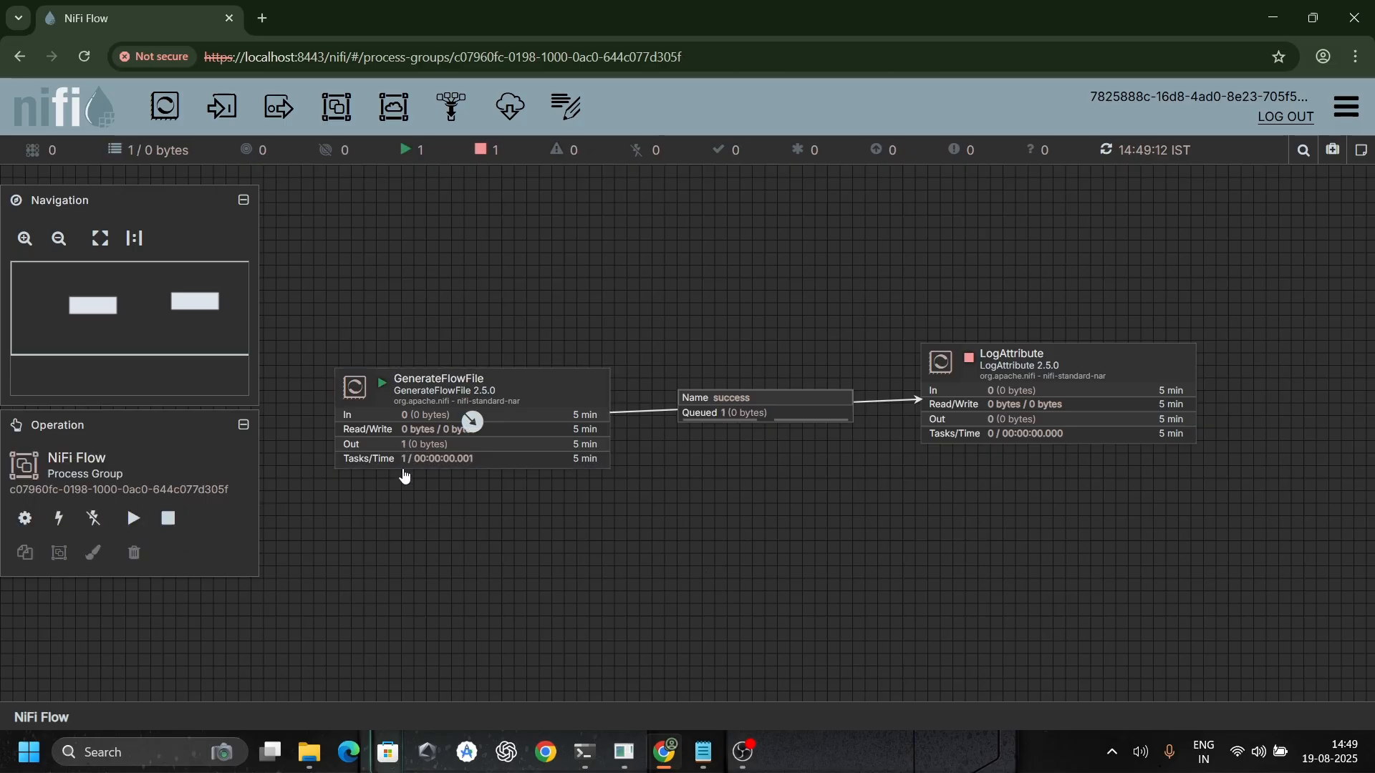
# Step: Stop the GenerateFlowFile processor, set its File Size property to 50B, and apply the change
pyautogui.doubleClick(441, 449)
pyautogui.click(1076, 623)
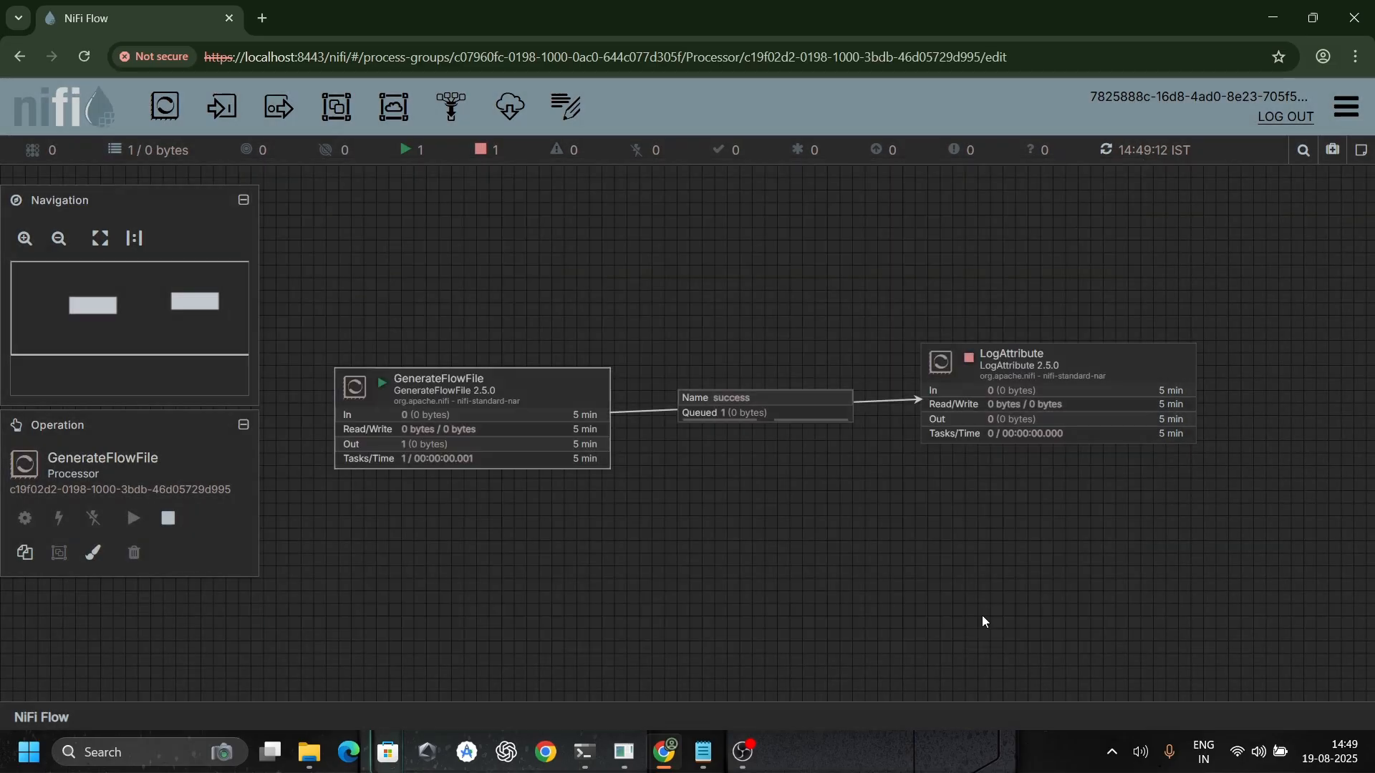
pyautogui.click(168, 518)
pyautogui.doubleClick(462, 456)
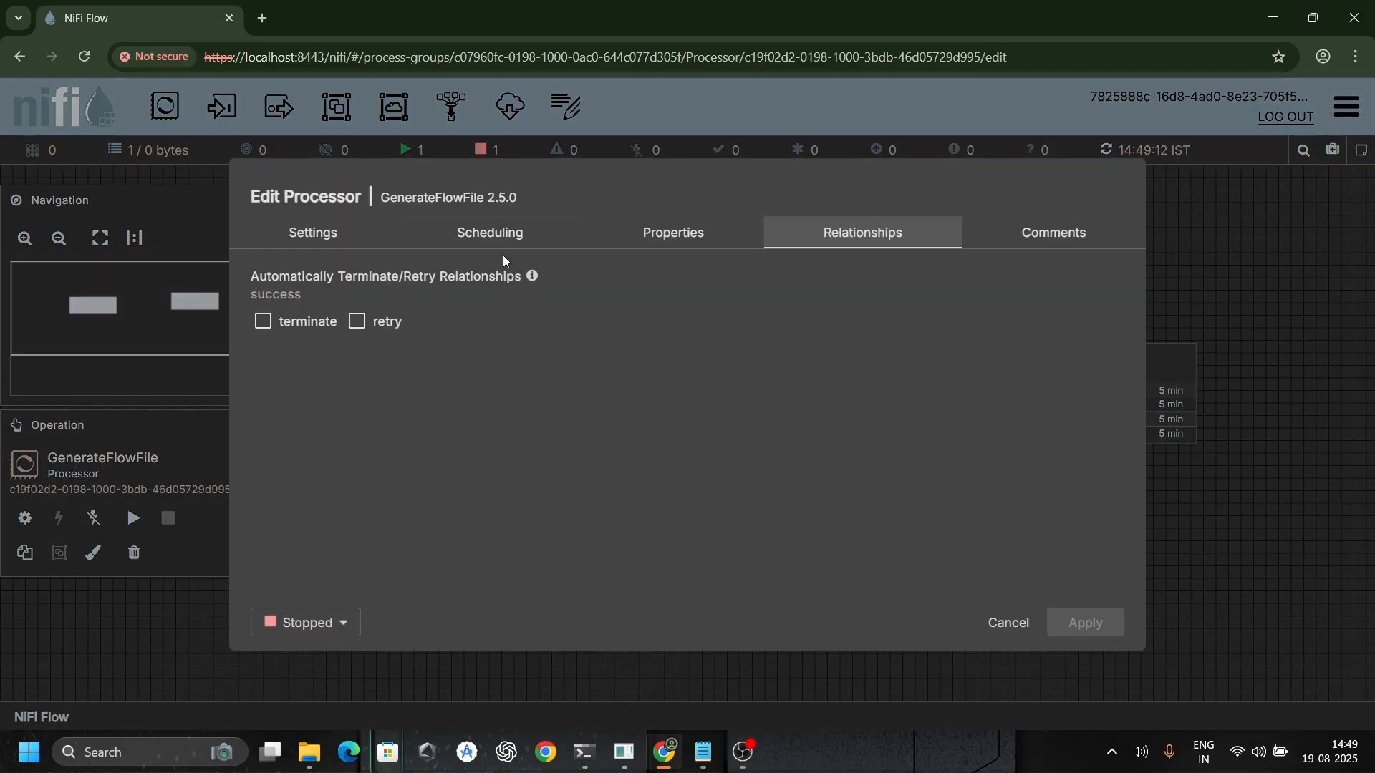
pyautogui.click(679, 234)
pyautogui.click(527, 362)
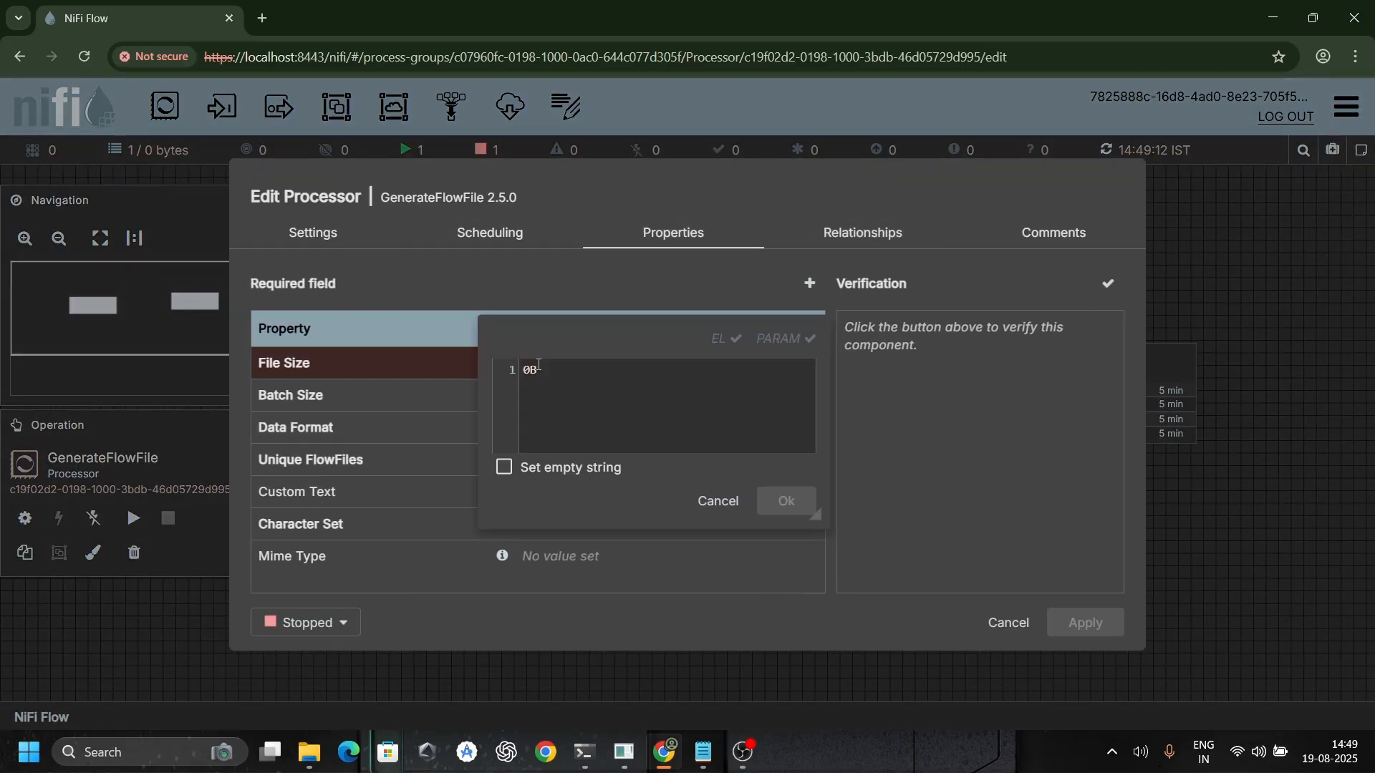
pyautogui.doubleClick(530, 370)
pyautogui.write('50B')
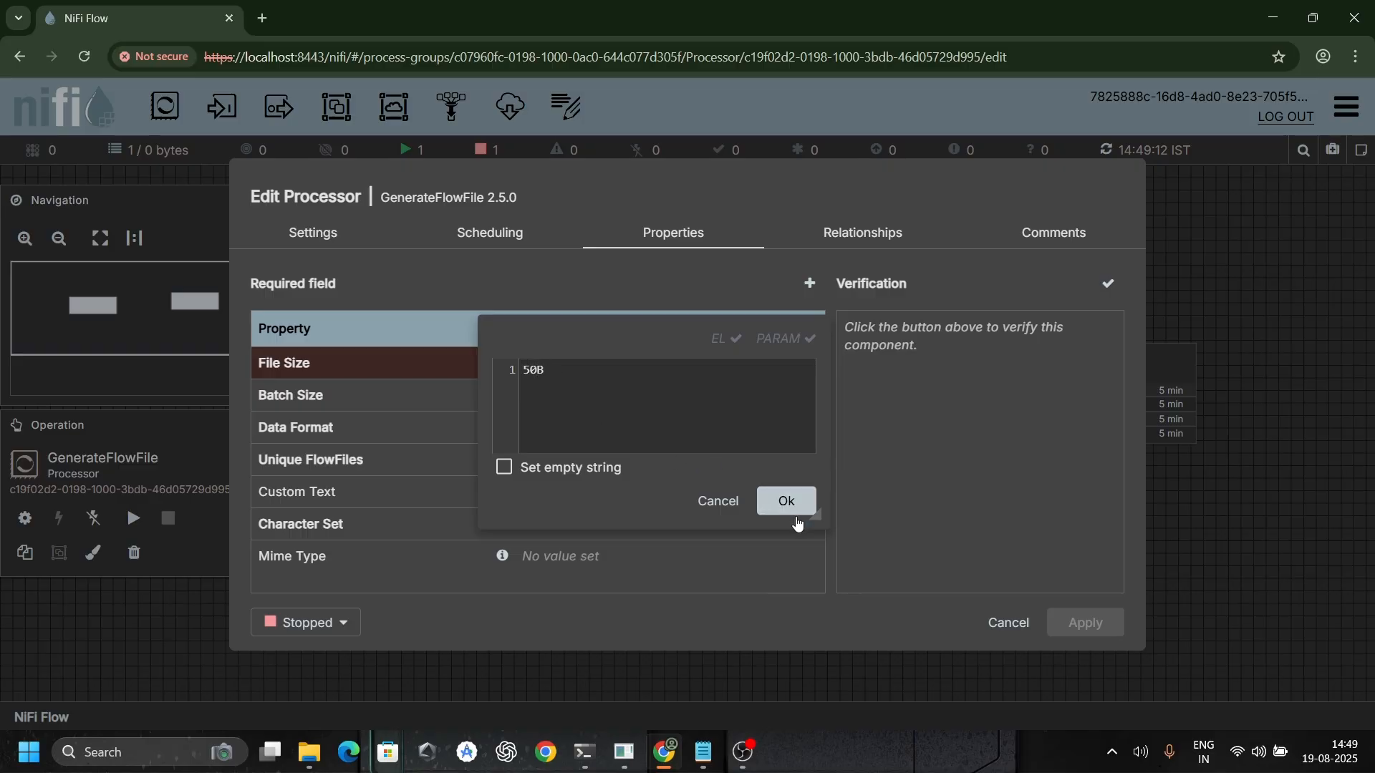
pyautogui.click(793, 507)
pyautogui.click(1080, 628)
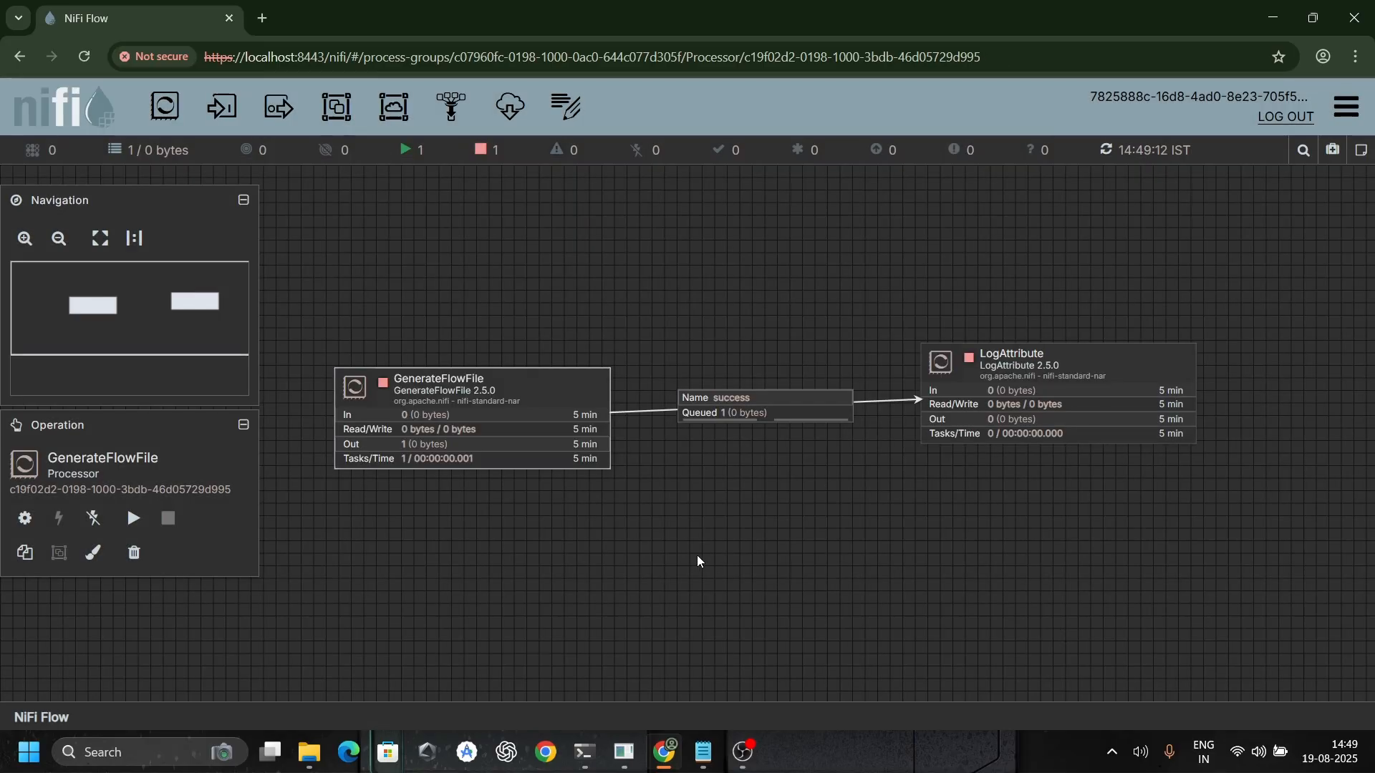
# Step: Start the GenerateFlowFile processor again and refresh the canvas statistics
pyautogui.rightClick(417, 449)
pyautogui.click(462, 126)
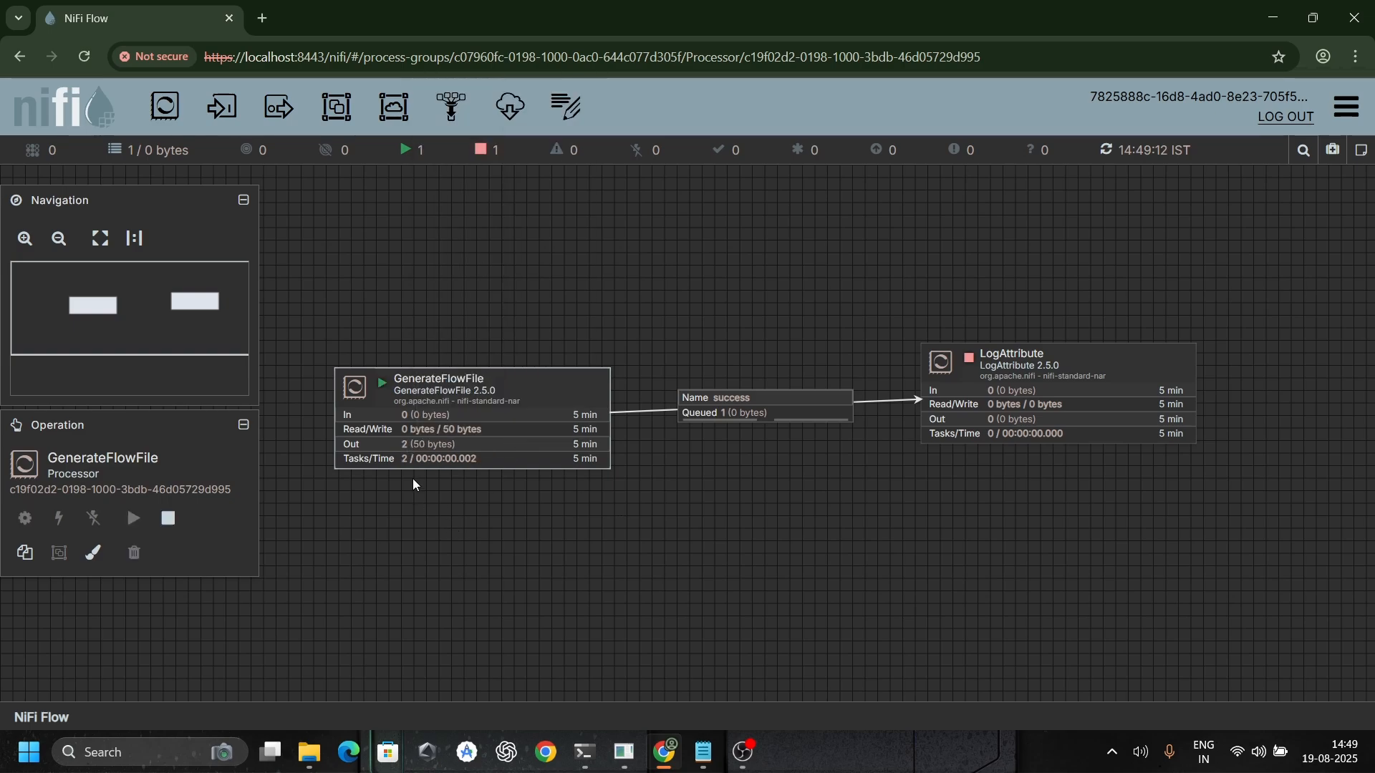
pyautogui.click(719, 418)
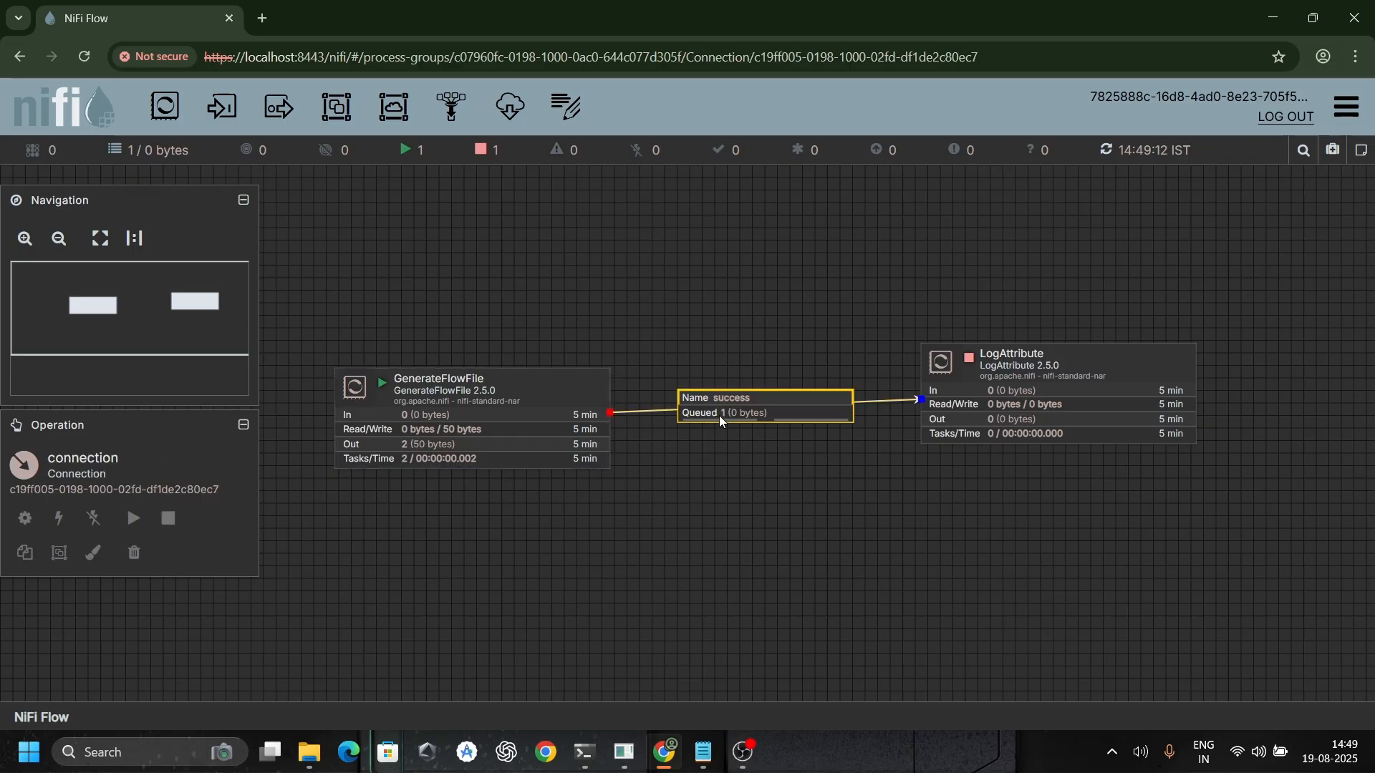
pyautogui.rightClick(685, 513)
pyautogui.click(737, 170)
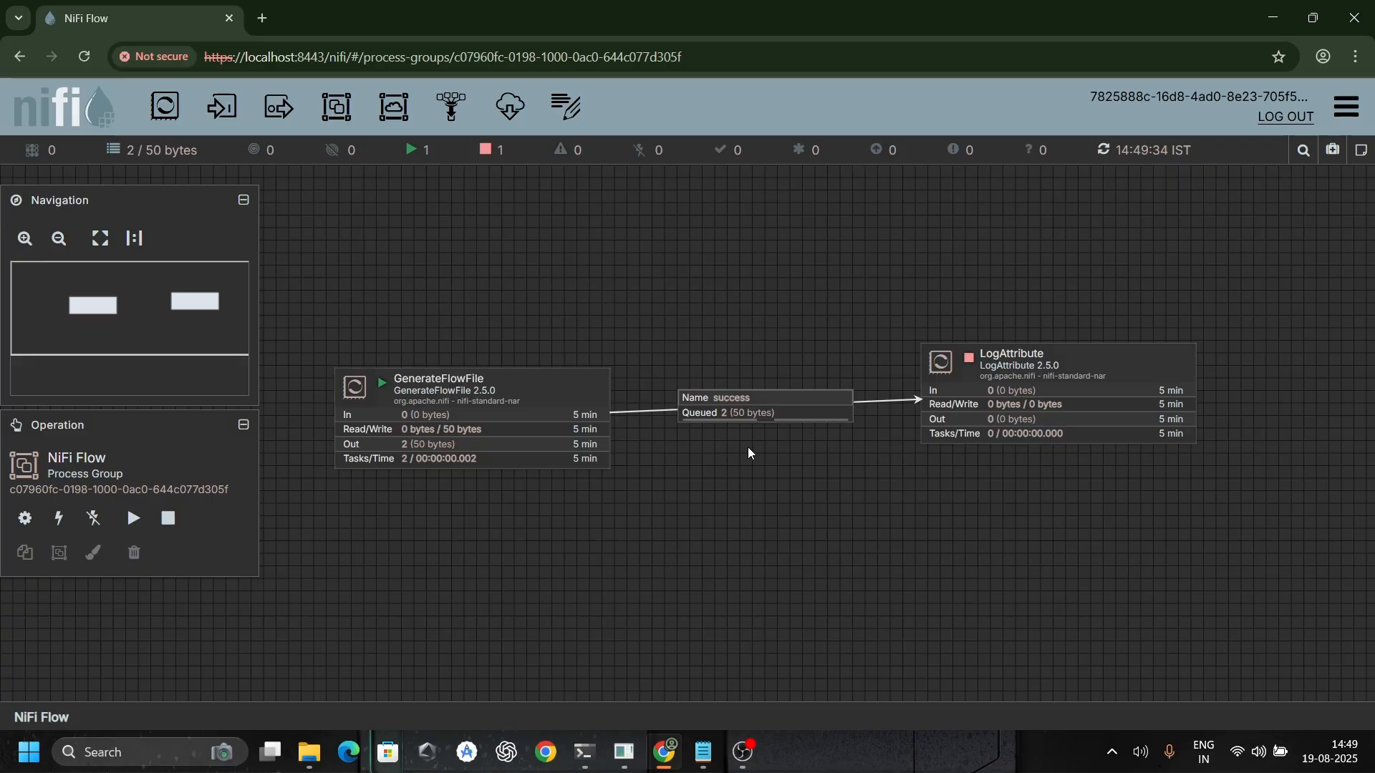
# Step: View the status history of the success connection and its available metrics, and close it
pyautogui.click(723, 417)
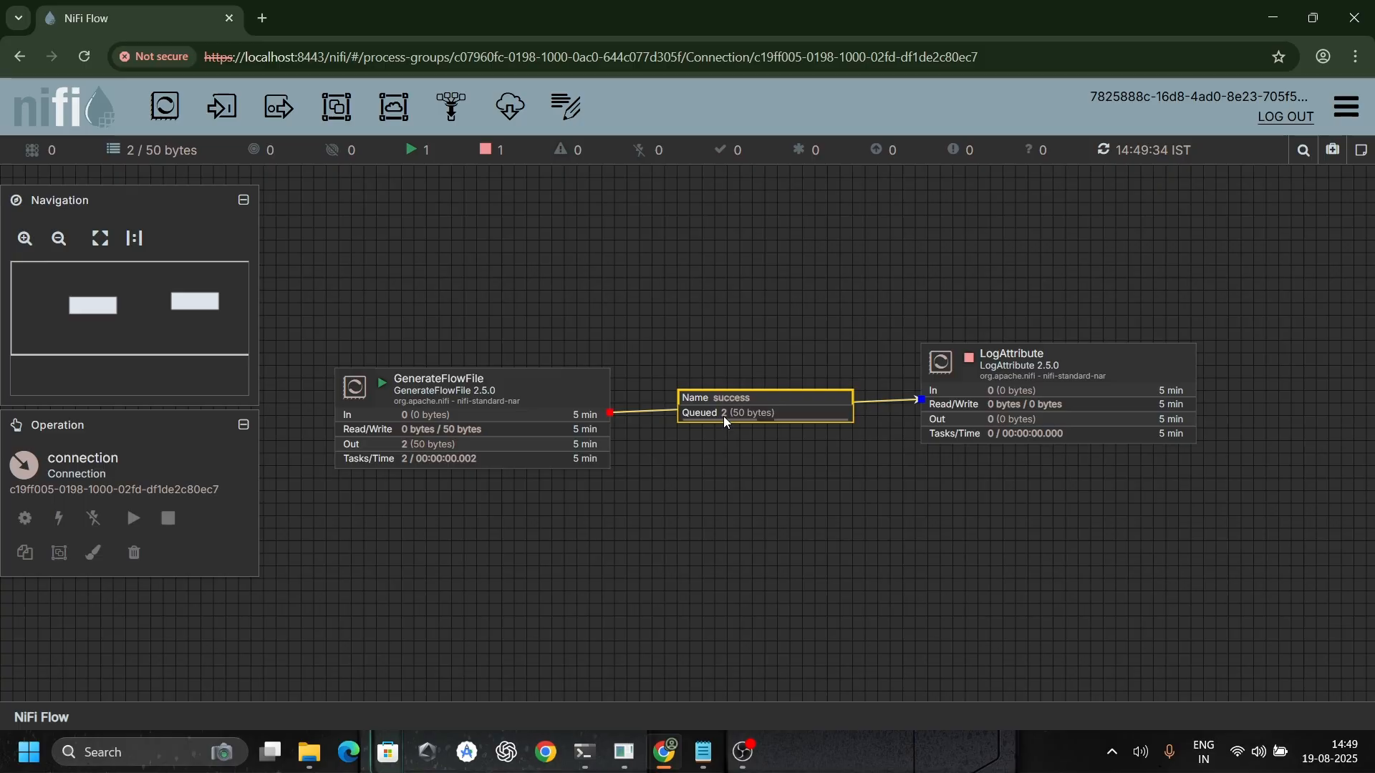
pyautogui.rightClick(725, 421)
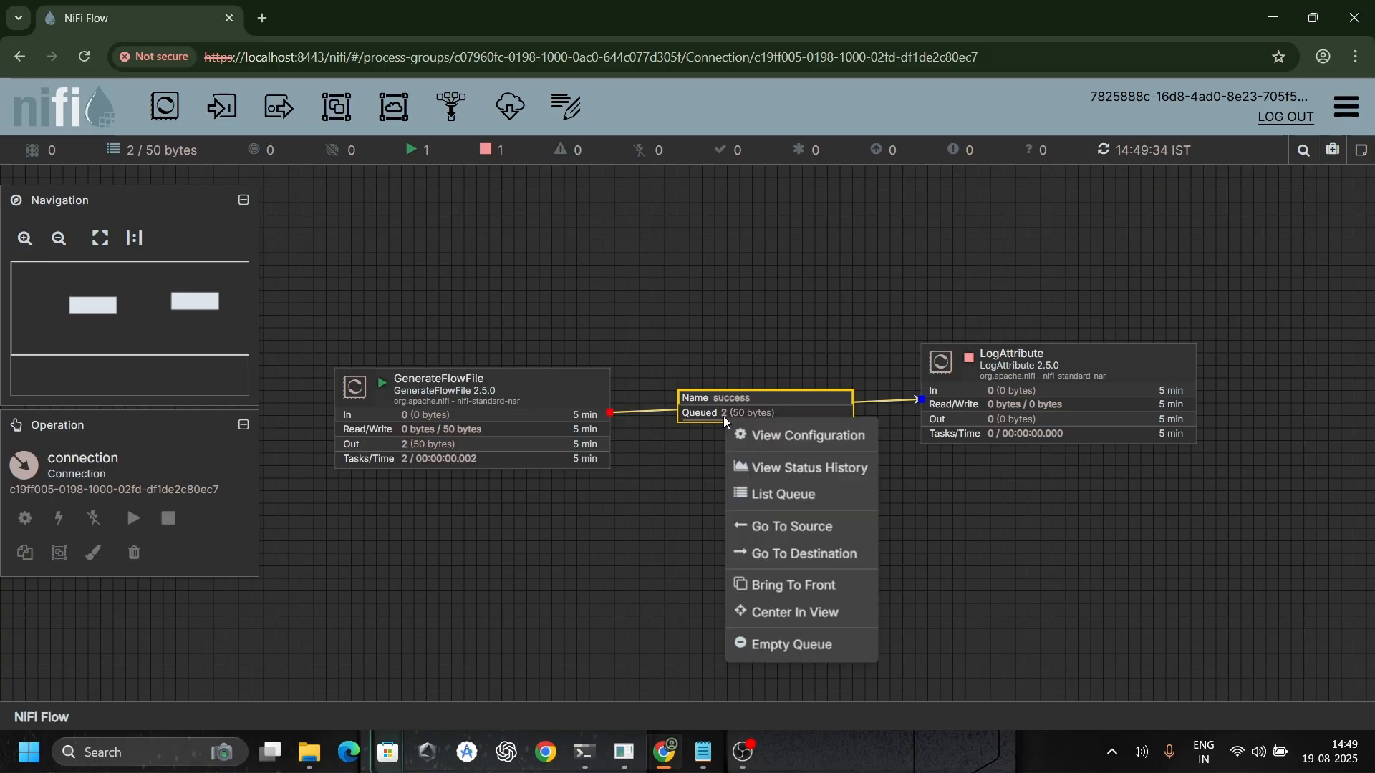
pyautogui.click(790, 474)
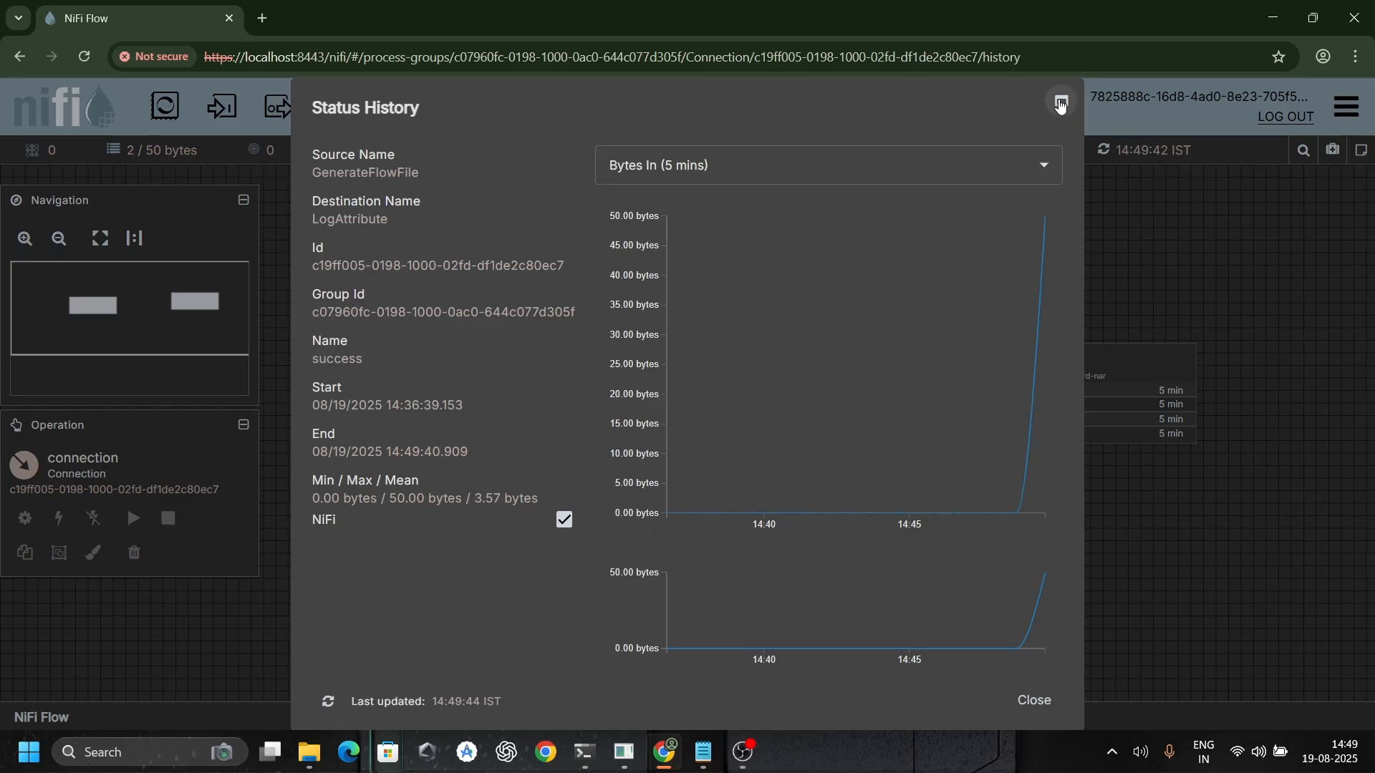
pyautogui.click(987, 160)
pyautogui.click(987, 160)
pyautogui.click(1034, 700)
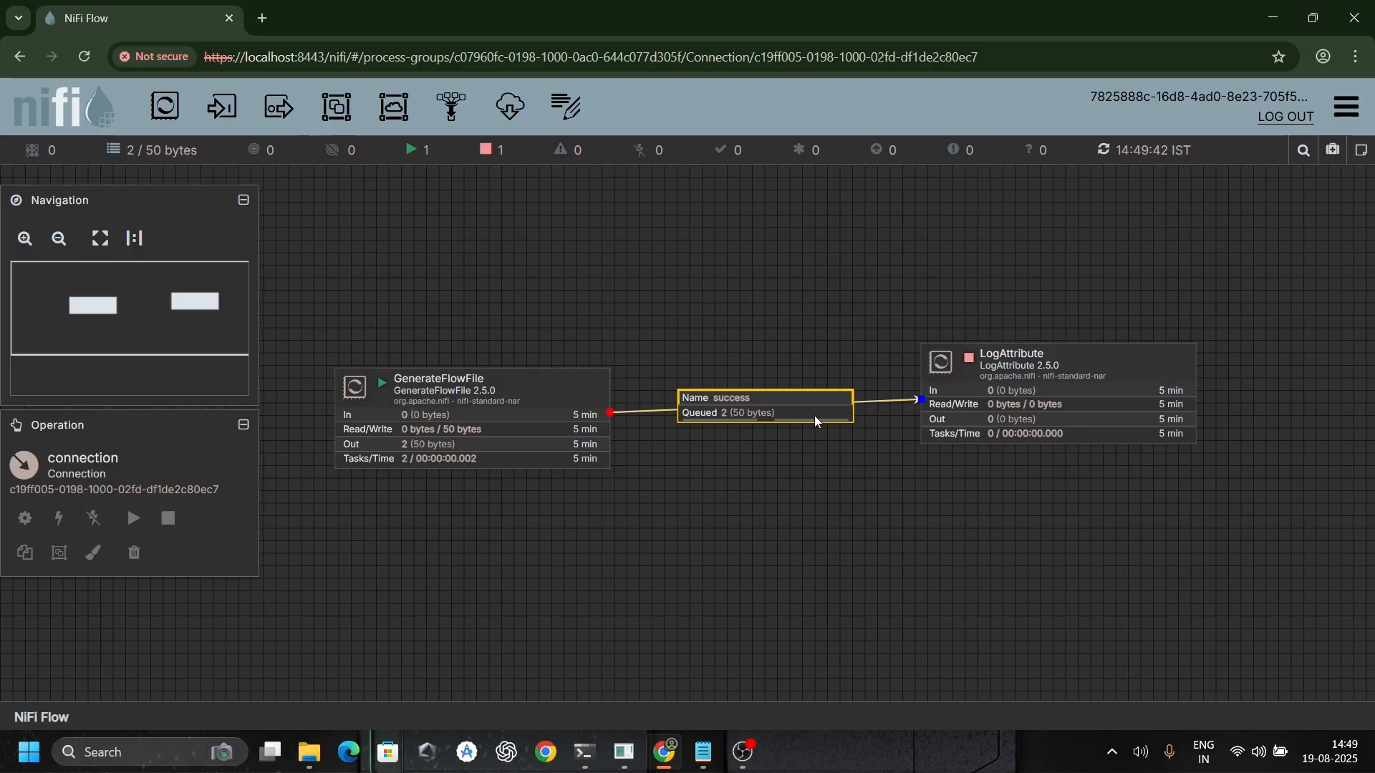
# Step: List the success connection's queue, view the provenance of the second queued FlowFile, and return to the canvas
pyautogui.rightClick(814, 414)
pyautogui.click(842, 505)
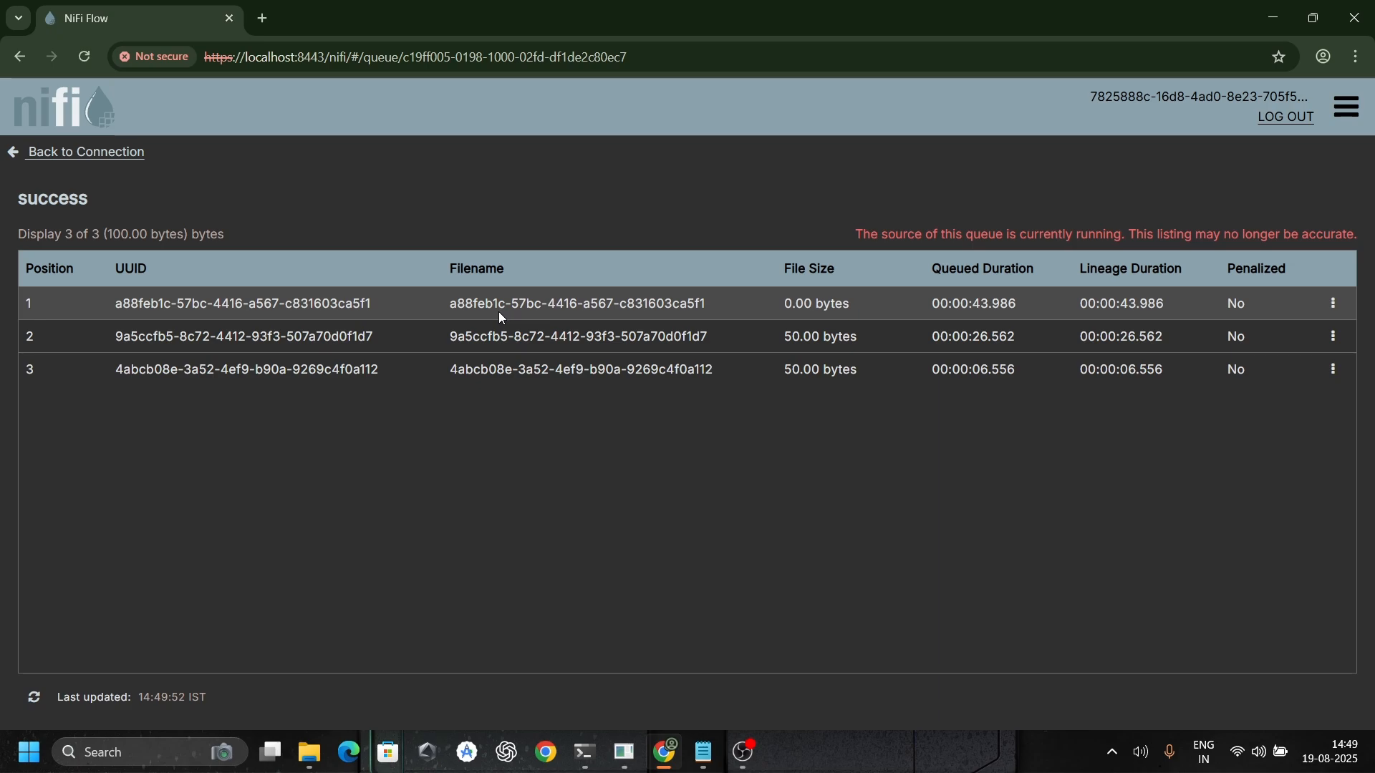
pyautogui.click(1333, 303)
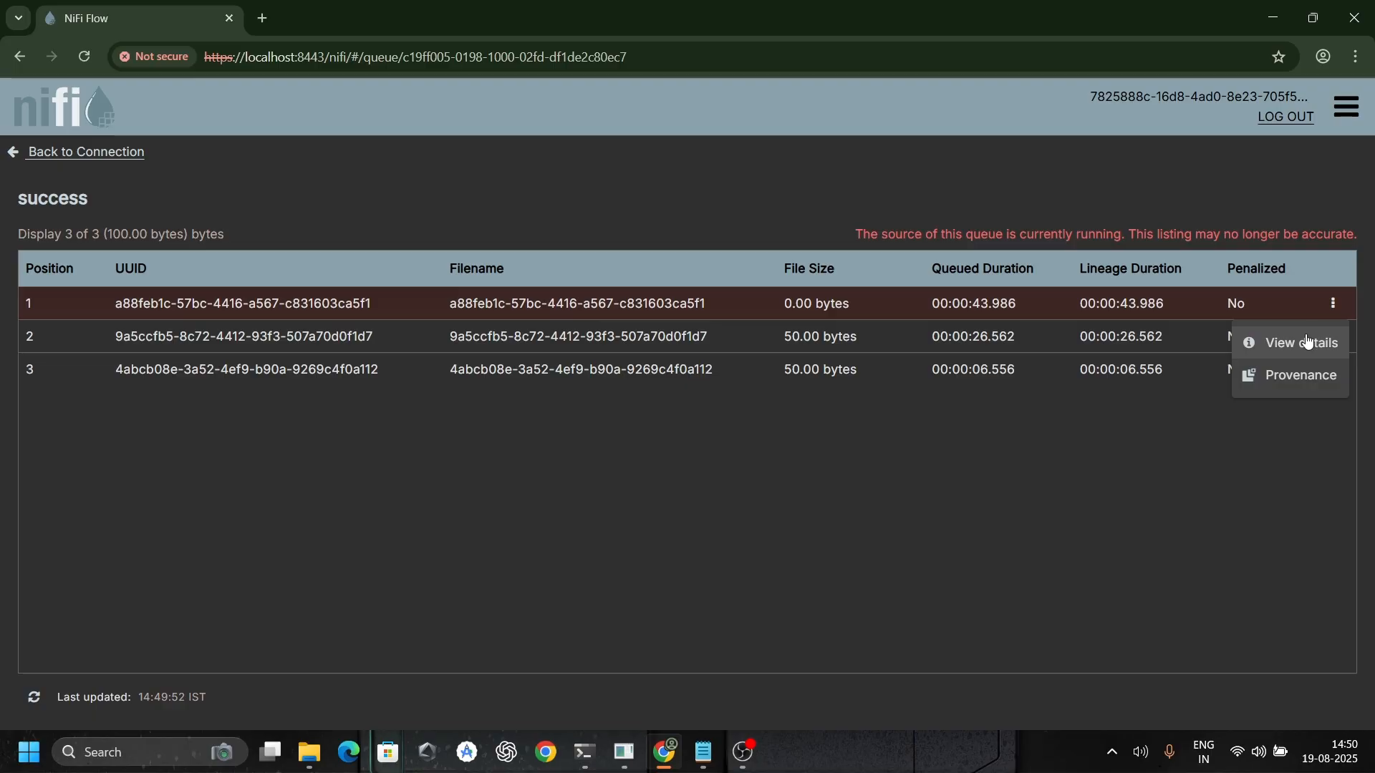
pyautogui.click(1297, 396)
pyautogui.click(1333, 337)
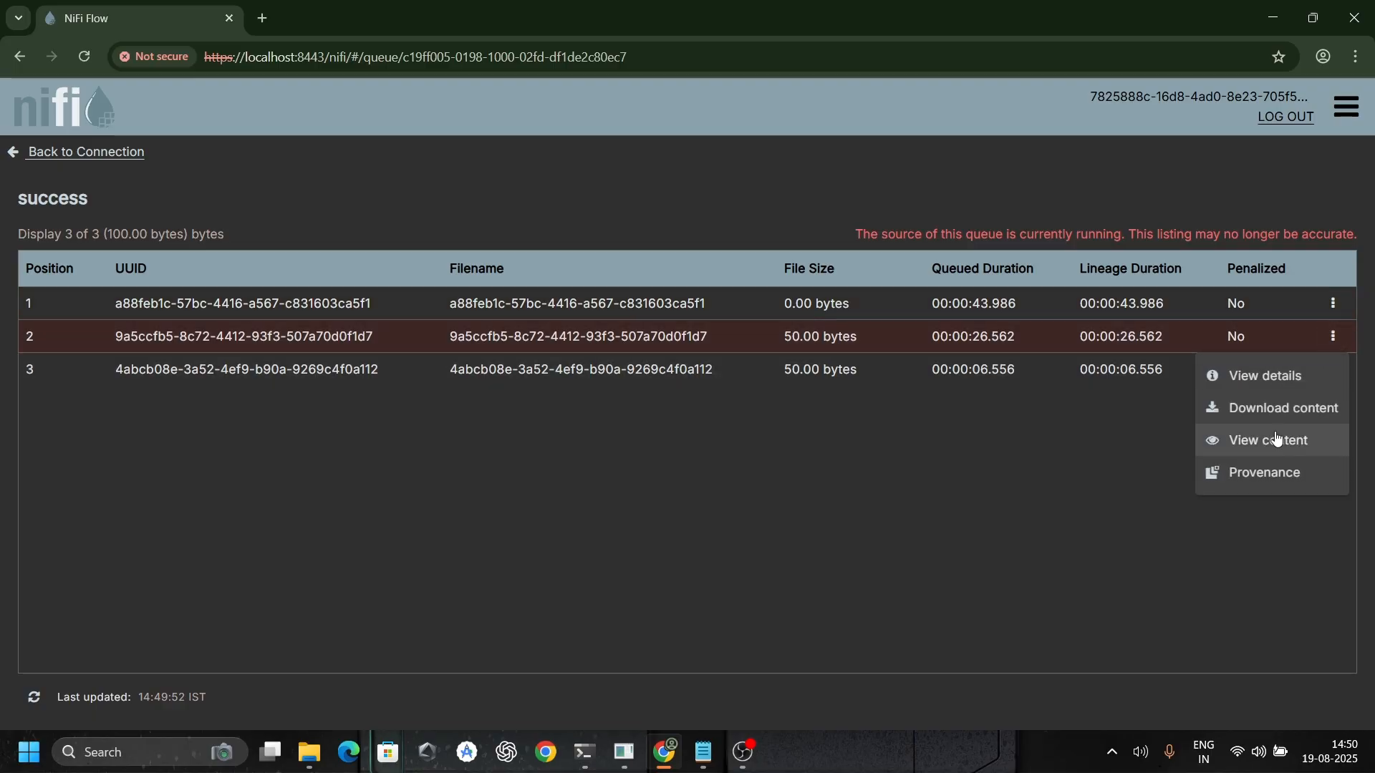
pyautogui.click(1264, 473)
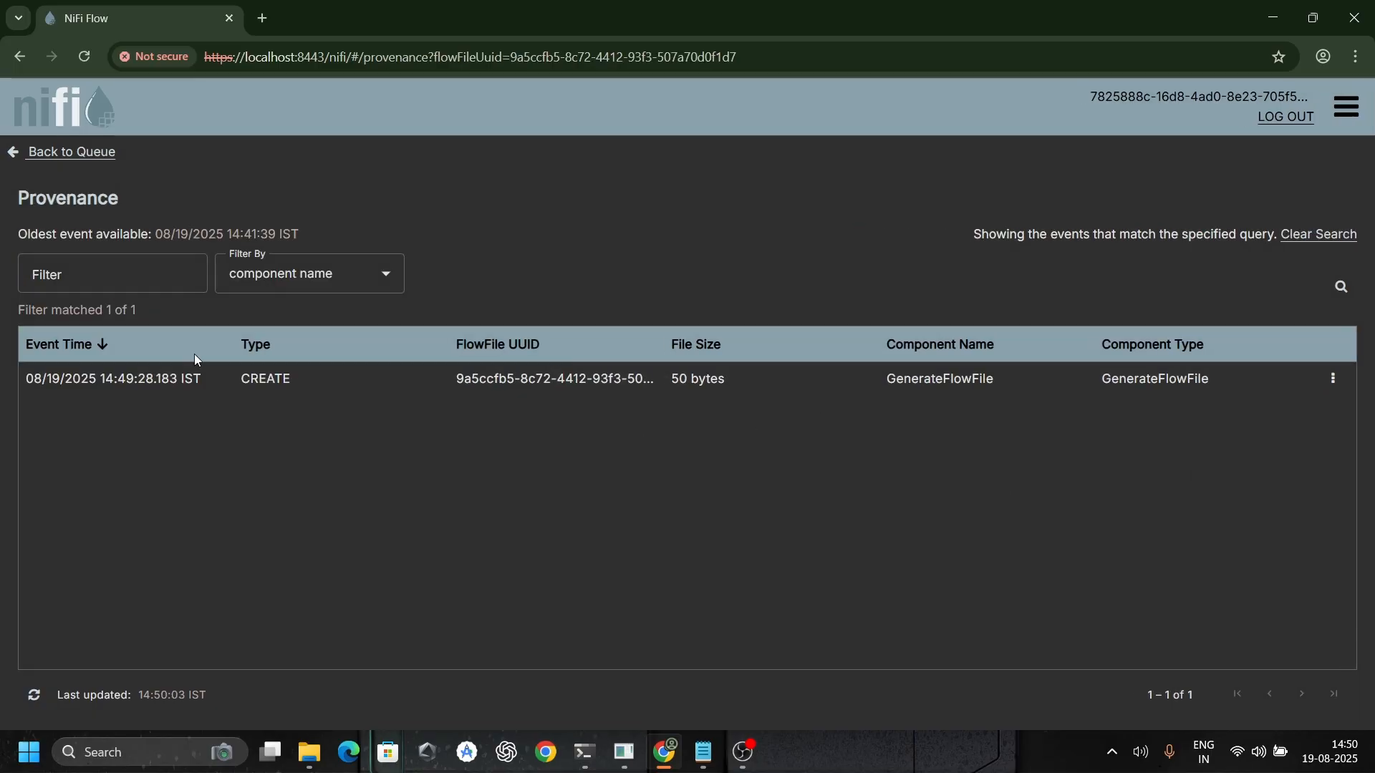
pyautogui.click(70, 151)
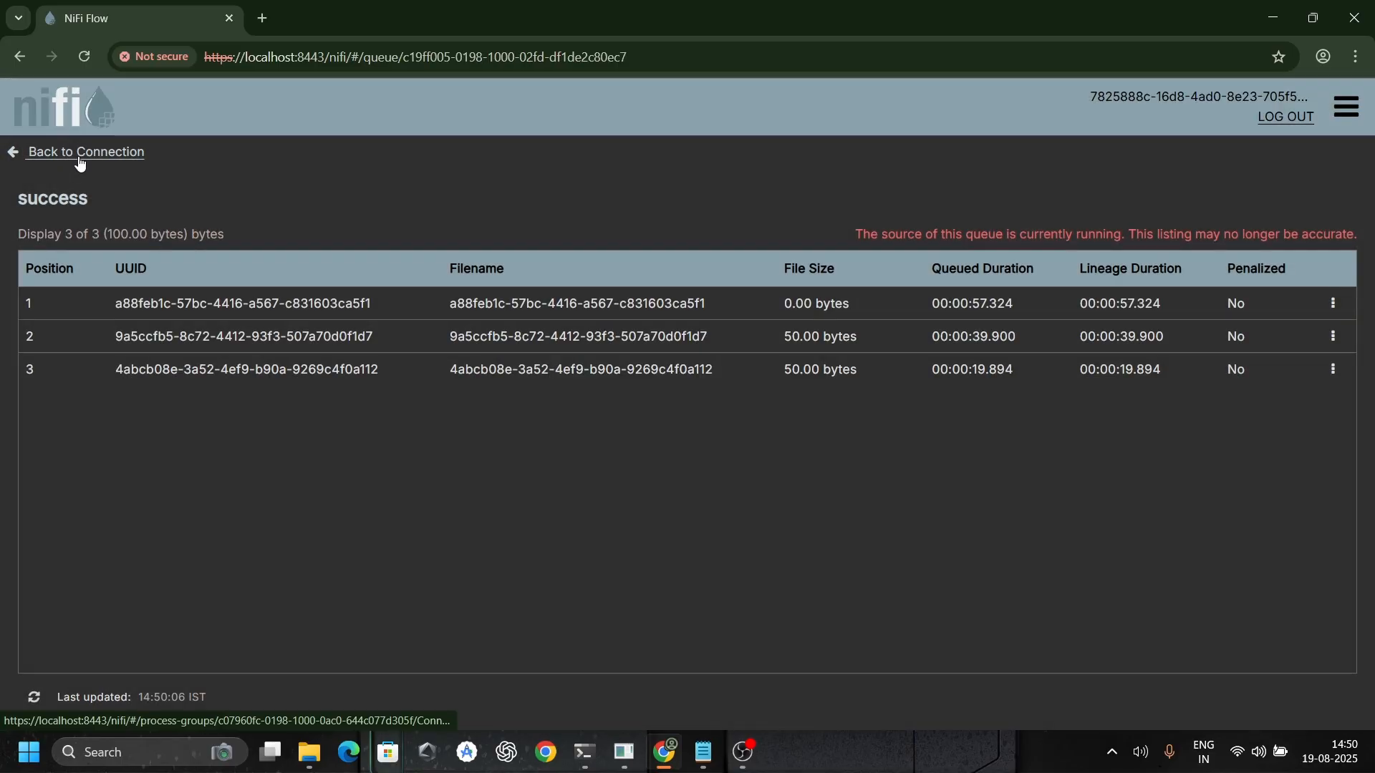
pyautogui.click(37, 156)
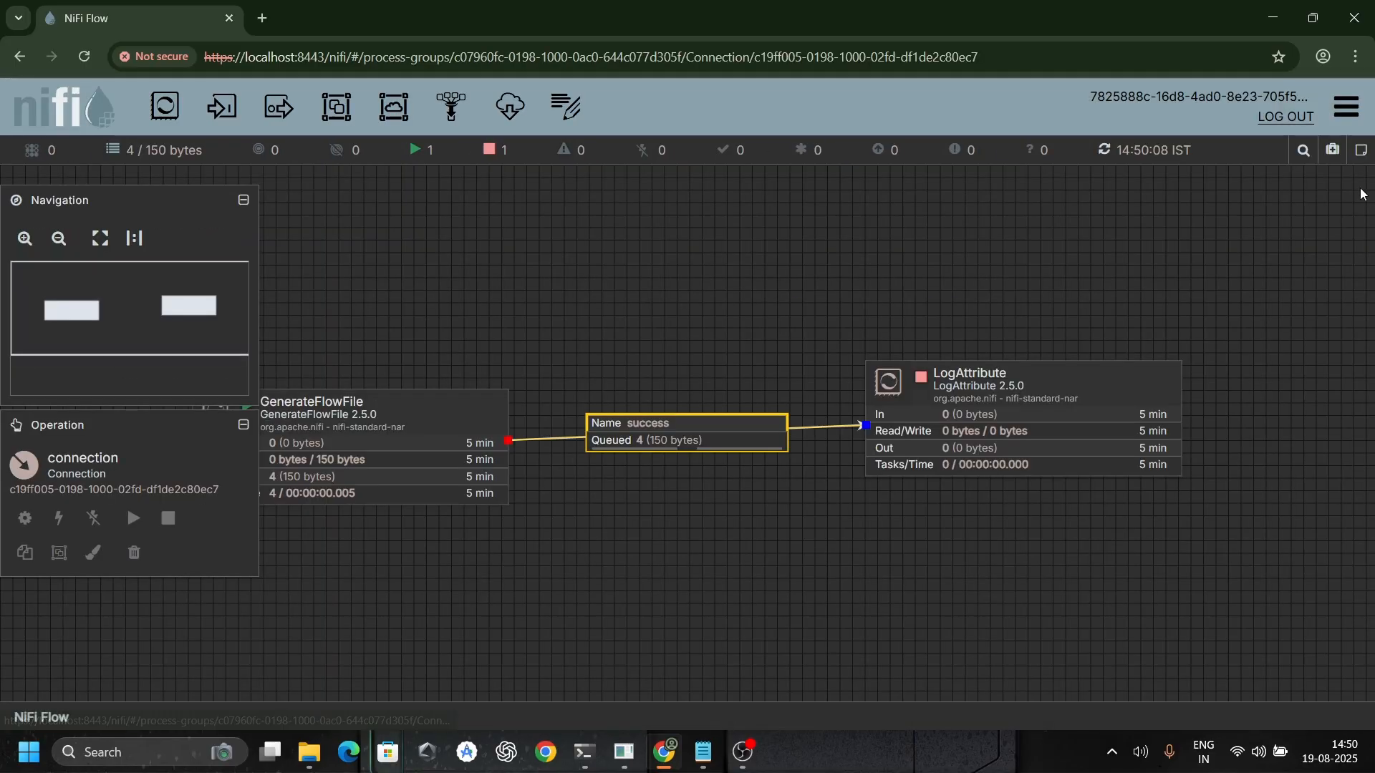
# Step: Review the flow's data provenance events, refresh the list, and return to the canvas
pyautogui.click(1346, 106)
pyautogui.click(1178, 283)
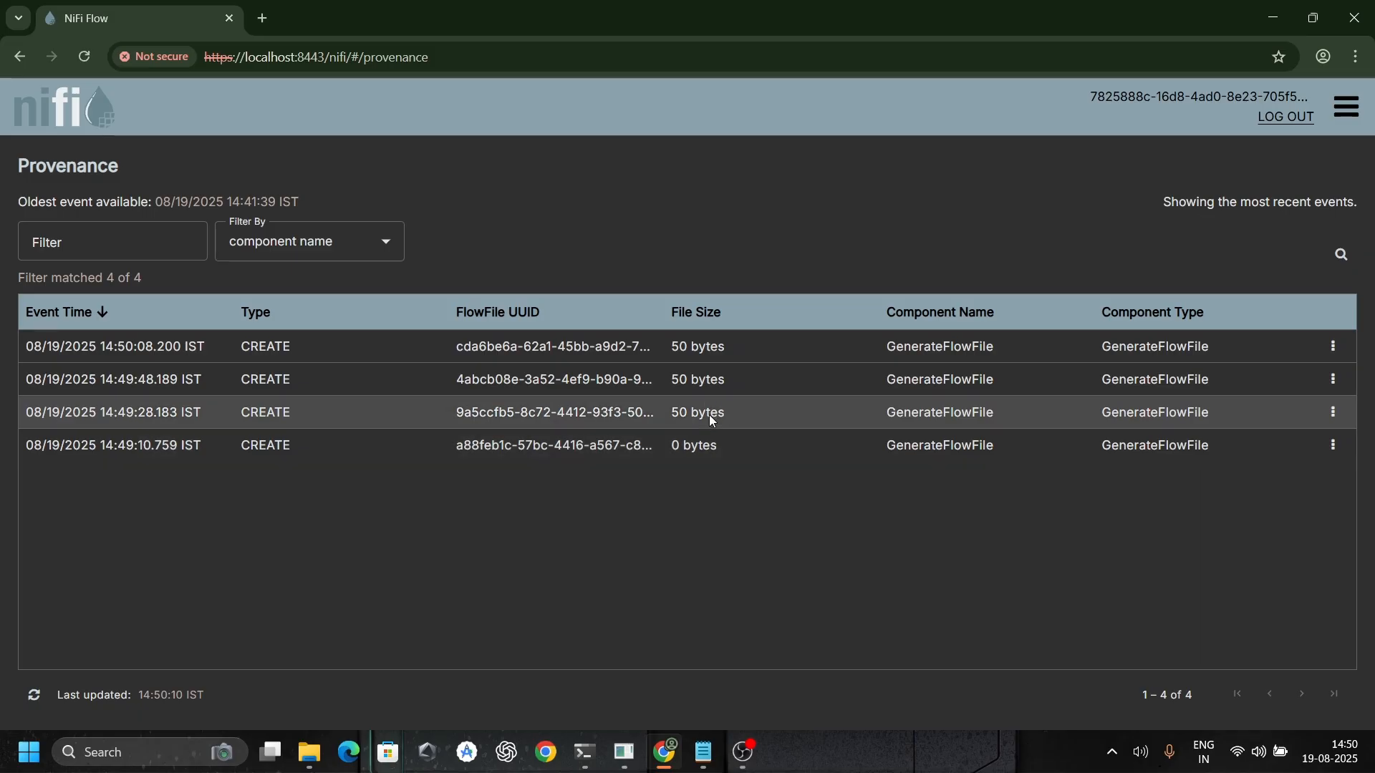
pyautogui.click(28, 705)
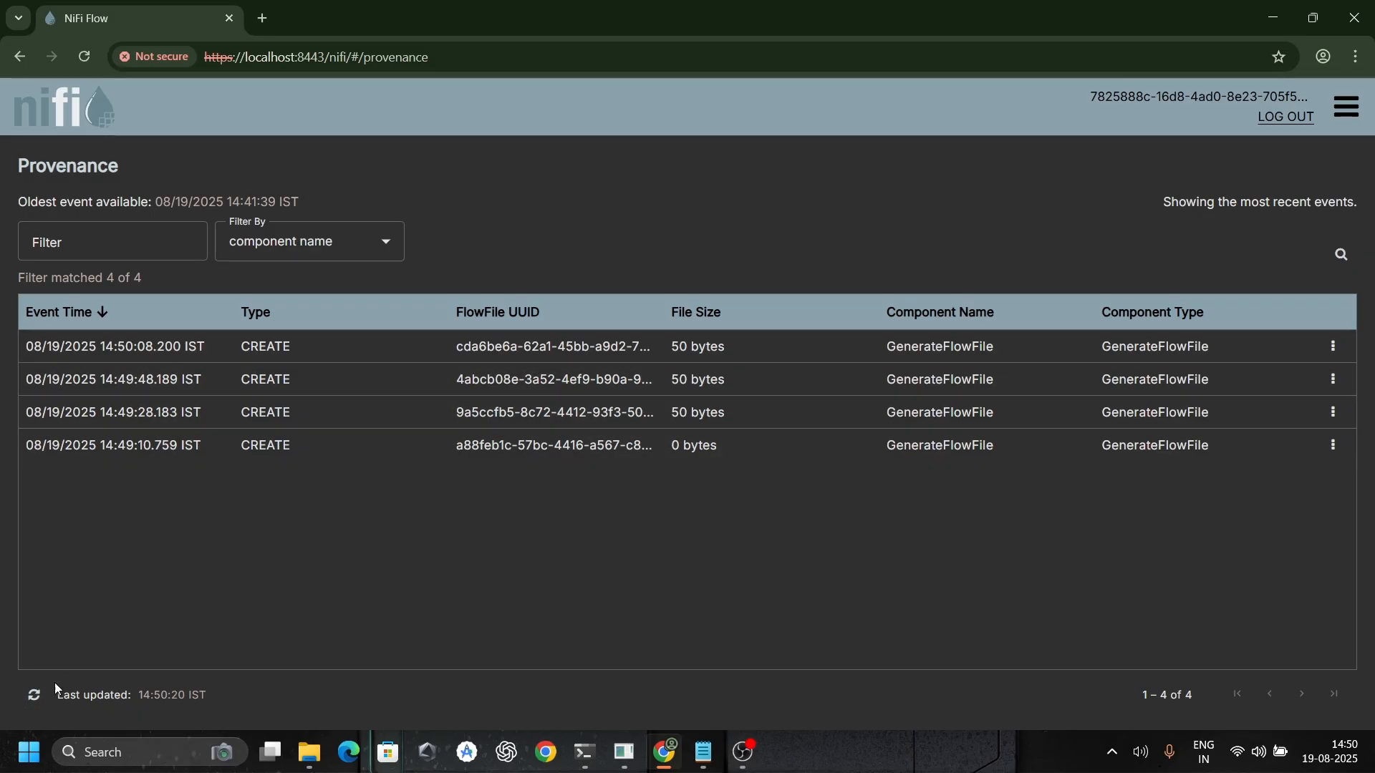
pyautogui.click(29, 702)
pyautogui.click(1347, 108)
pyautogui.click(1203, 166)
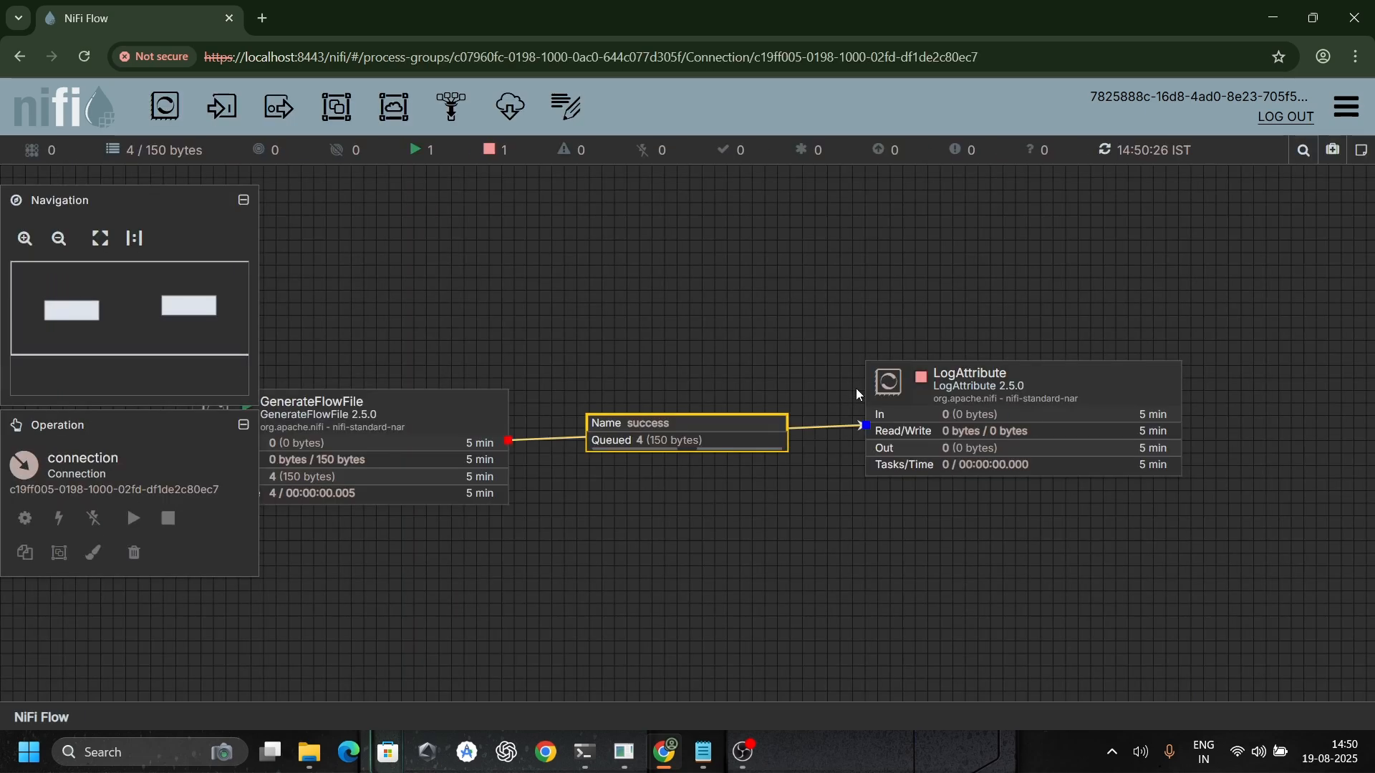
# Step: Start the LogAttribute processor and refresh the canvas so the queued FlowFiles are processed
pyautogui.rightClick(1107, 396)
pyautogui.click(1144, 418)
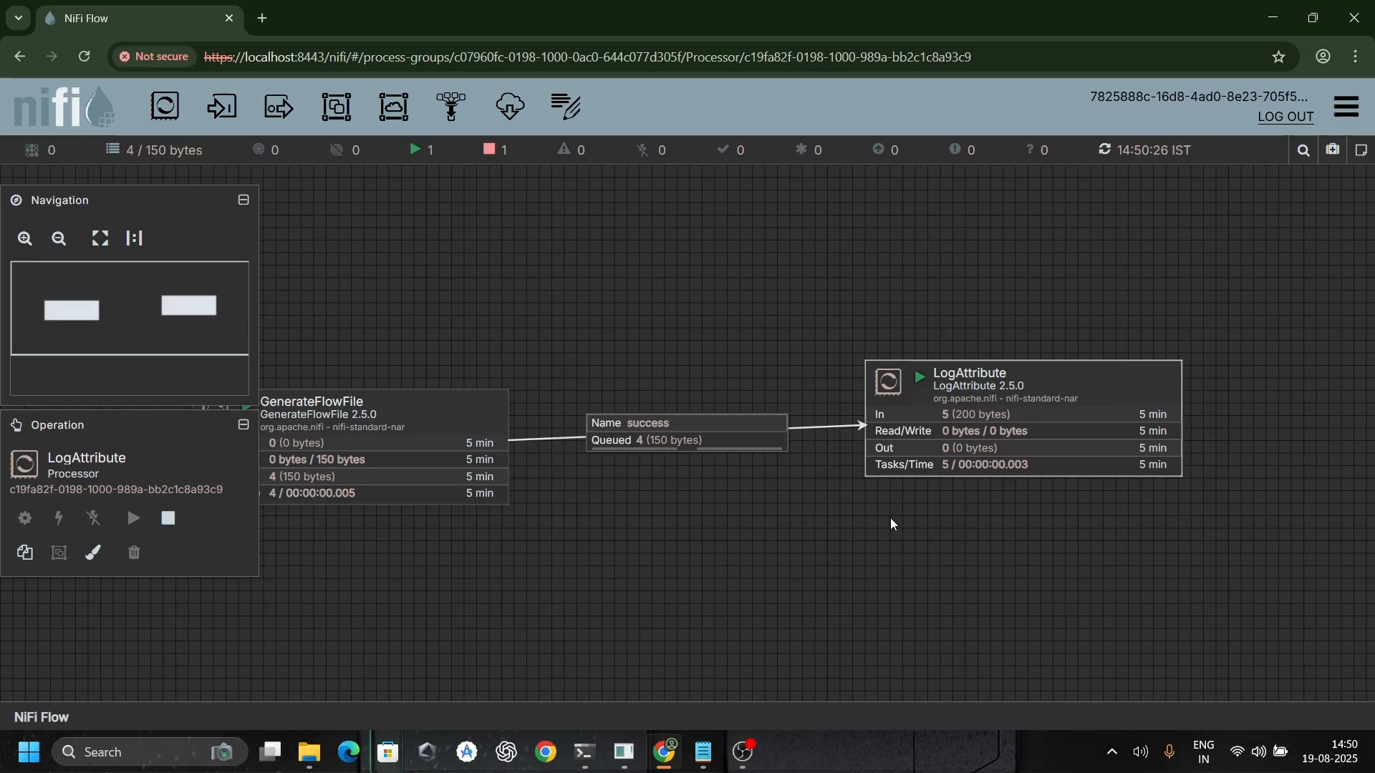
pyautogui.rightClick(850, 514)
pyautogui.click(900, 179)
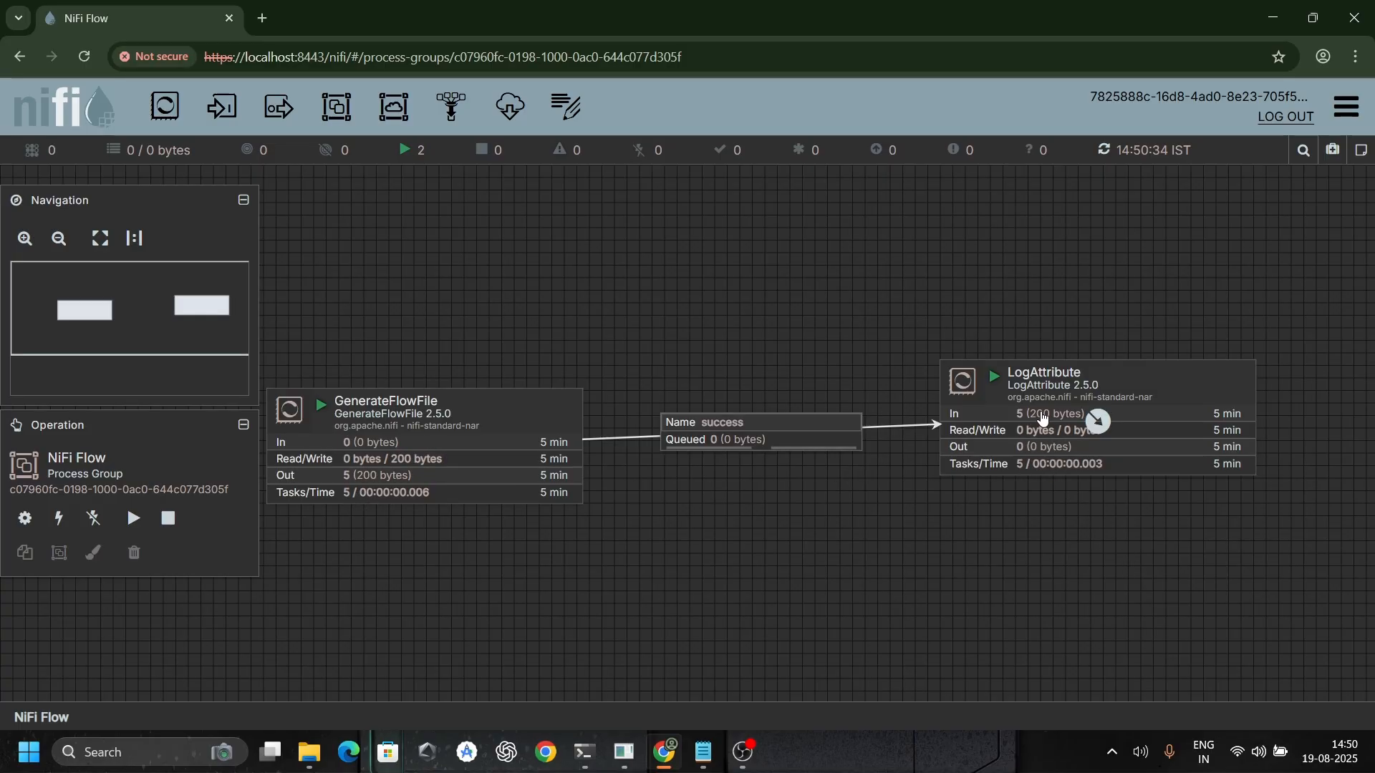
pyautogui.moveTo(801, 533); pyautogui.dragTo(879, 551)
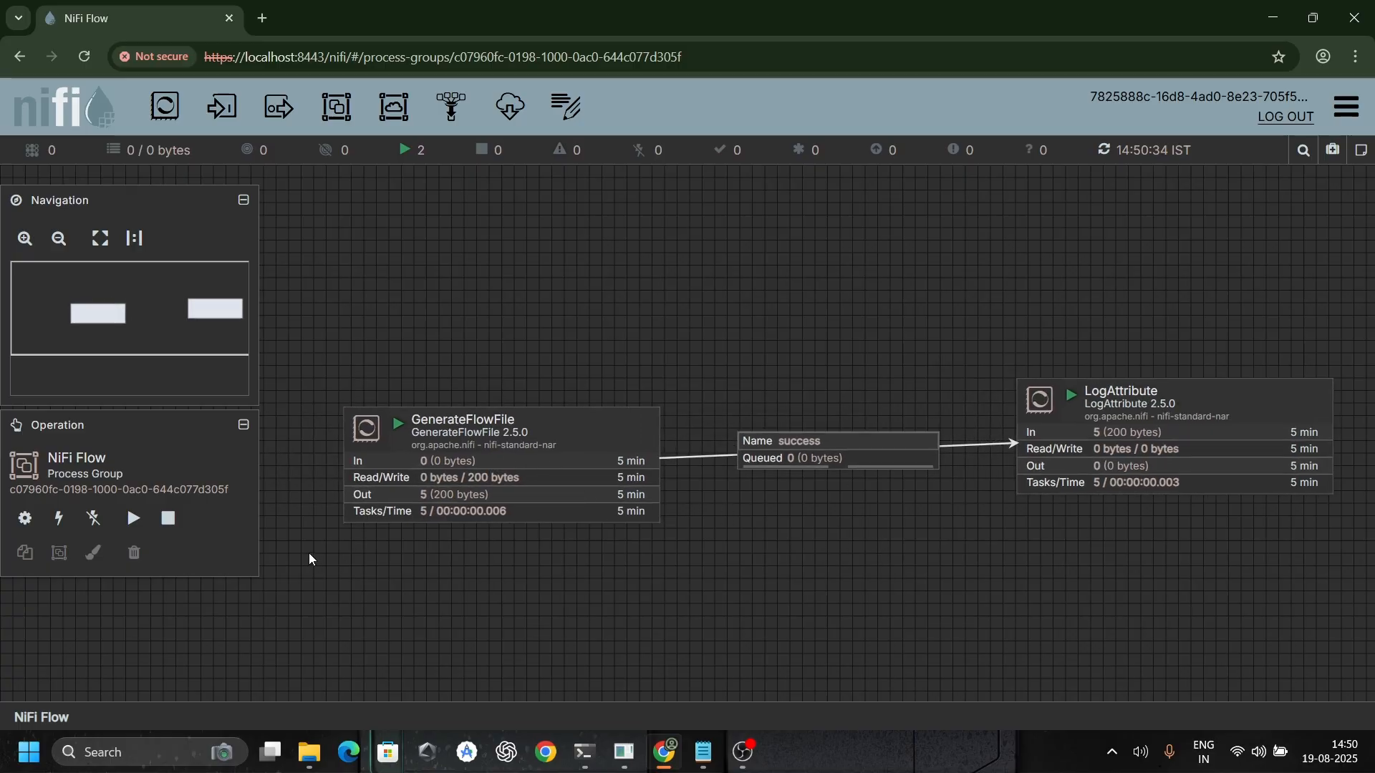
# Step: Stop all processors in the flow and check the data provenance for GenerateFlowFile and LogAttribute events
pyautogui.click(169, 520)
pyautogui.click(1346, 103)
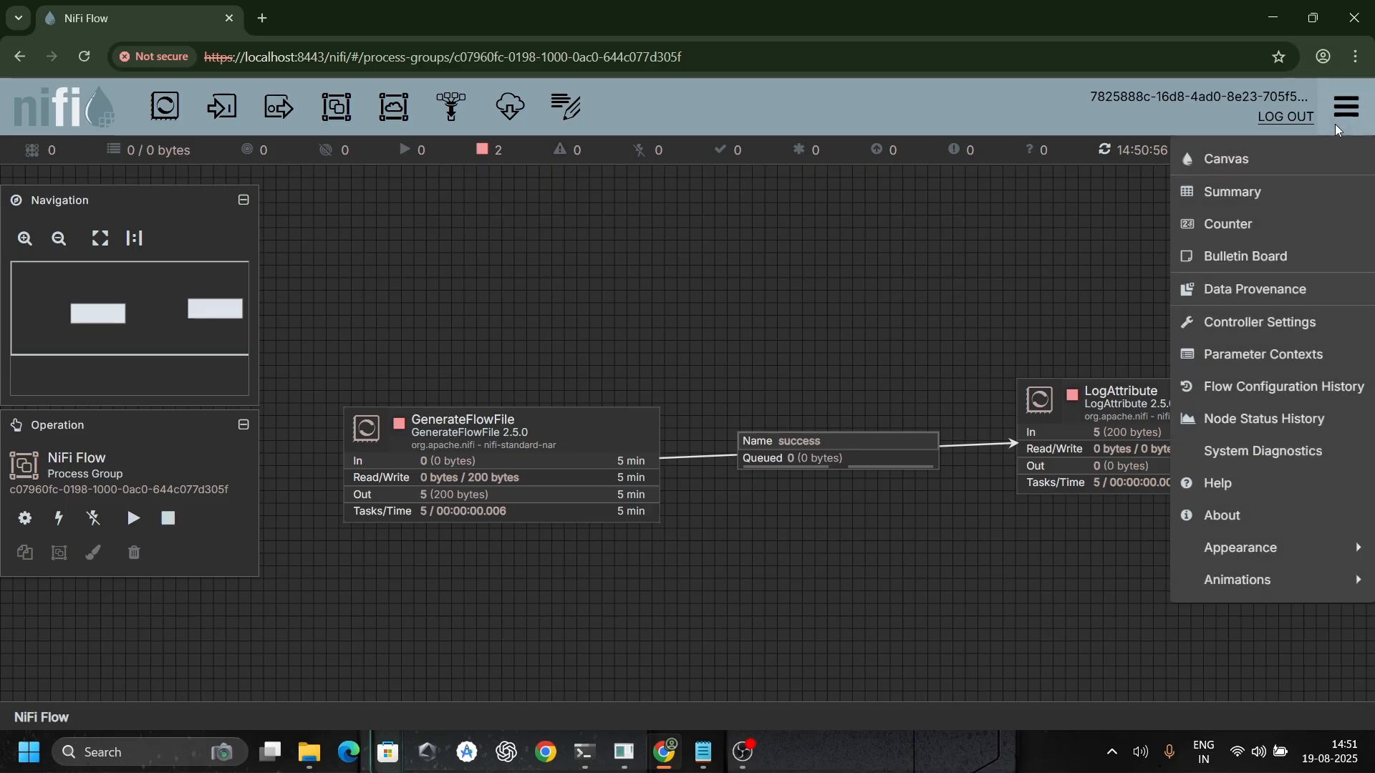
pyautogui.click(1228, 301)
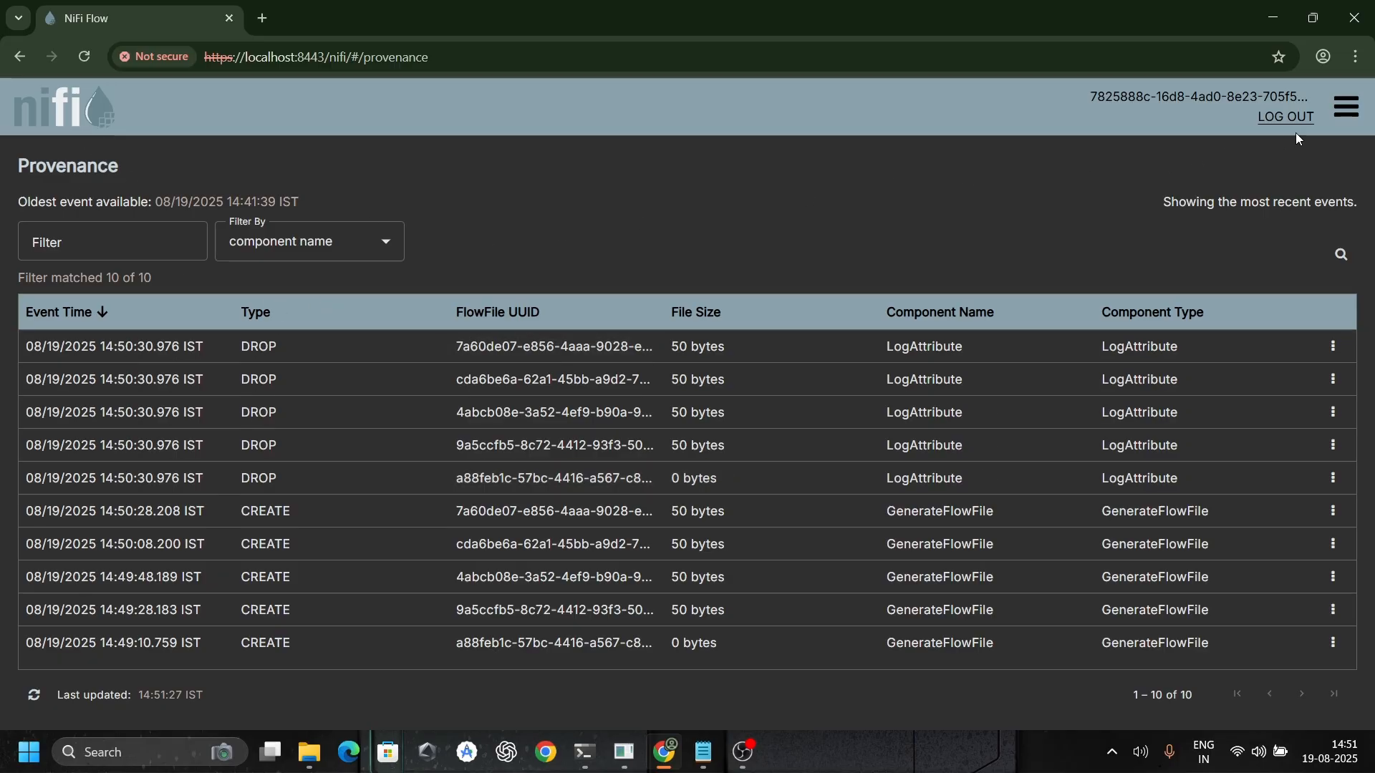
pyautogui.click(1347, 106)
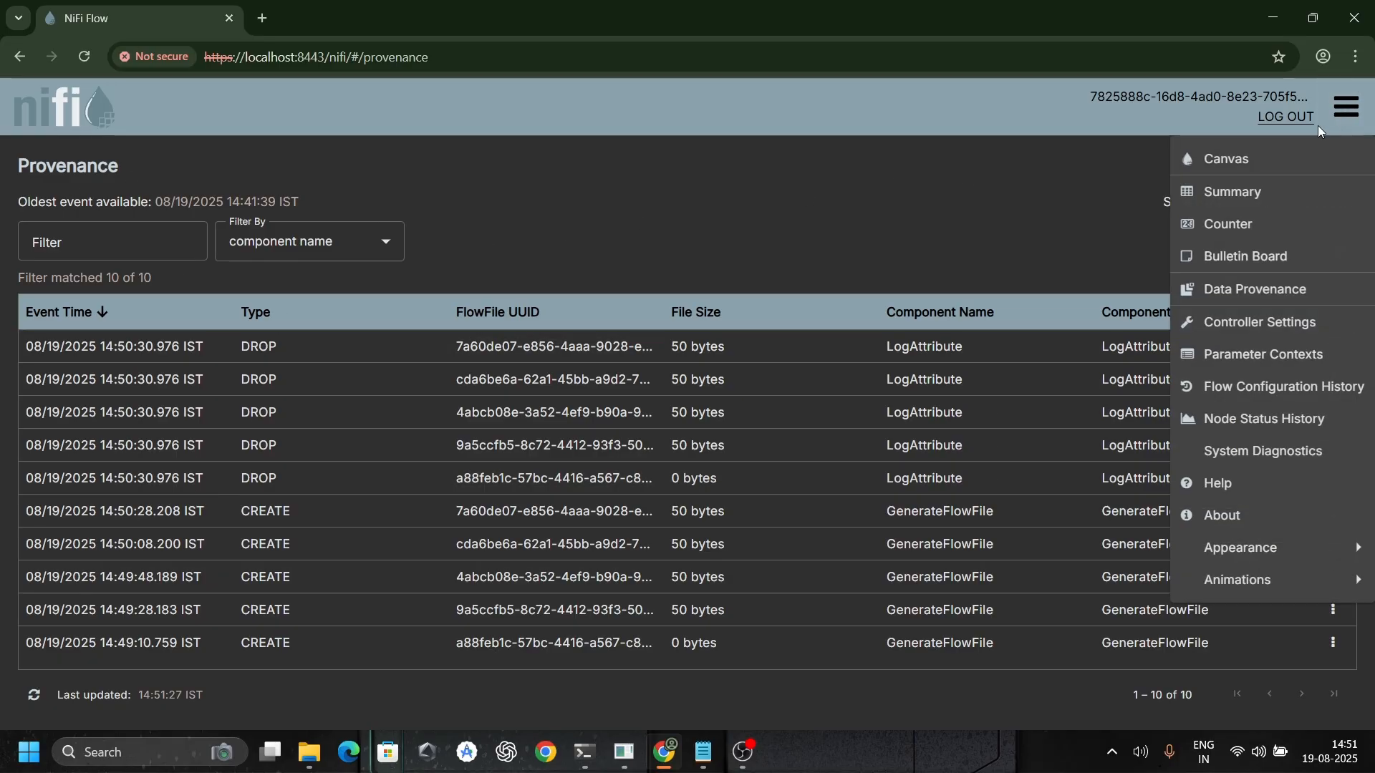
pyautogui.click(1275, 167)
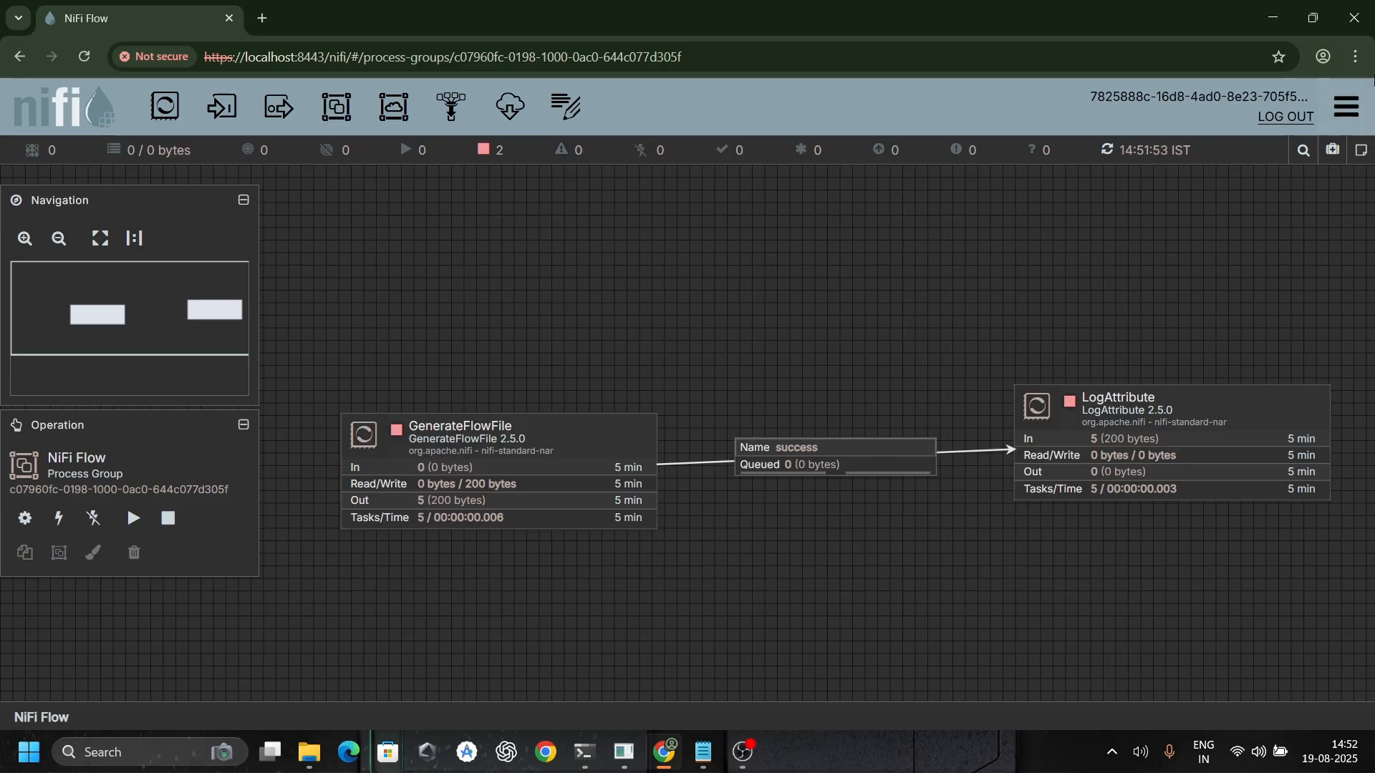
# Step: Look through the data provenance list once more and go back to the canvas
pyautogui.click(1347, 106)
pyautogui.click(1232, 299)
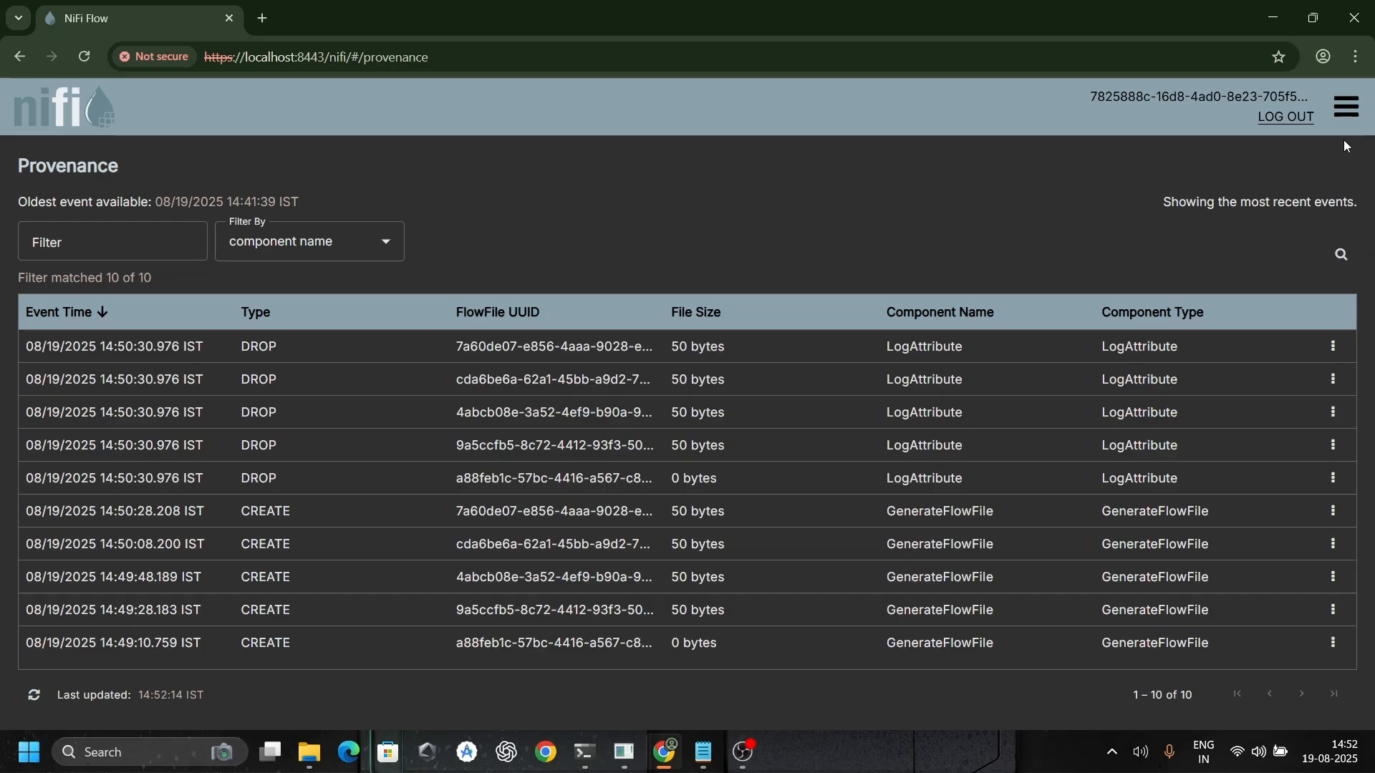
pyautogui.click(1347, 108)
pyautogui.click(1278, 166)
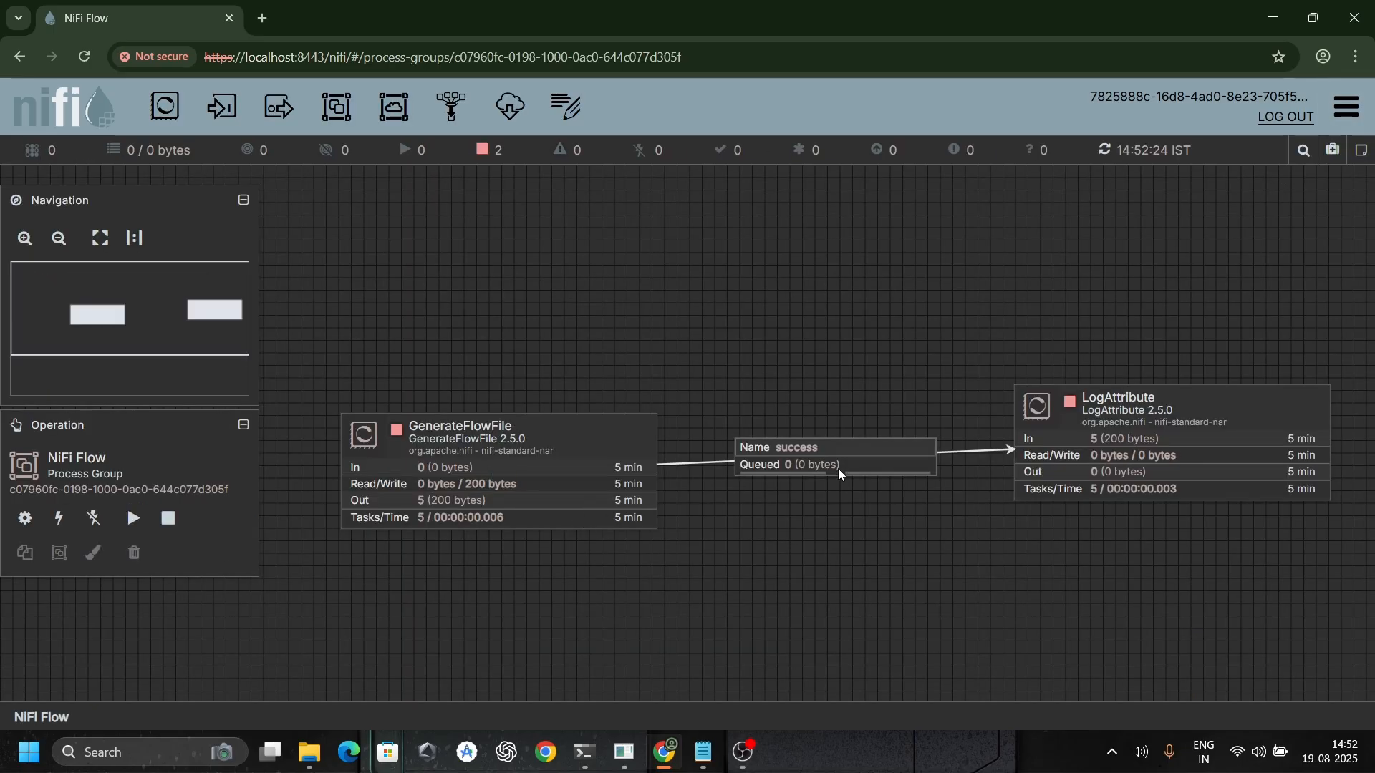
# Step: Try to delete the LogAttribute processor while it is still connected to GenerateFlowFile
pyautogui.click(1119, 484)
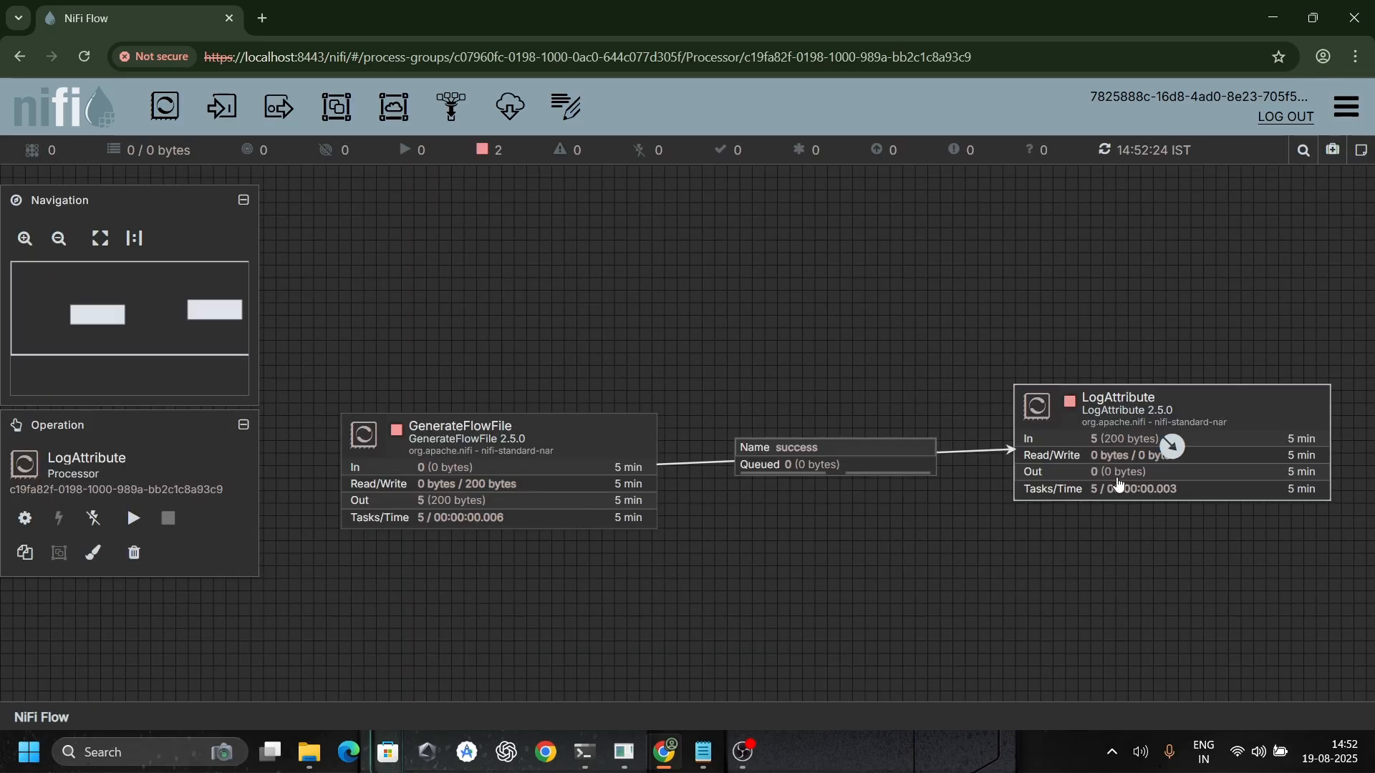
pyautogui.press('Delete')
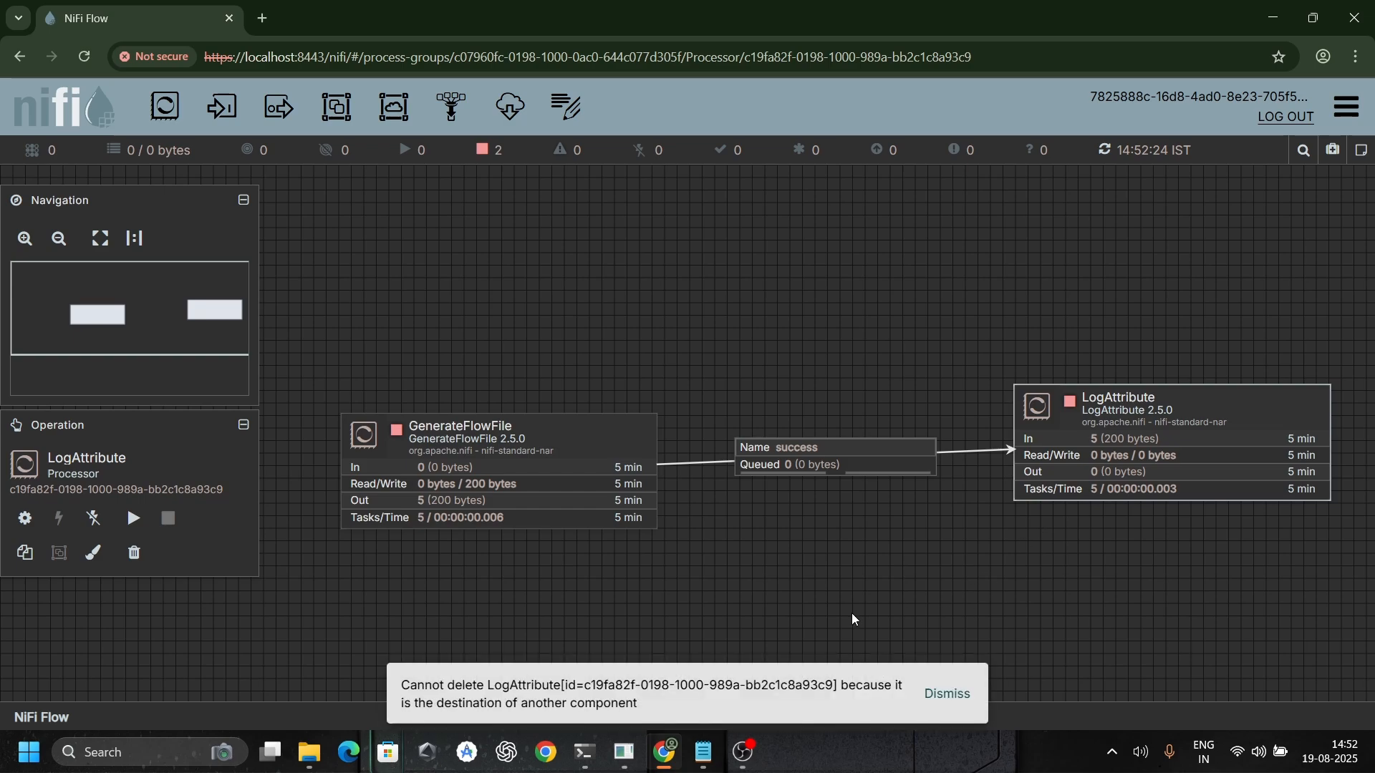
pyautogui.click(977, 549)
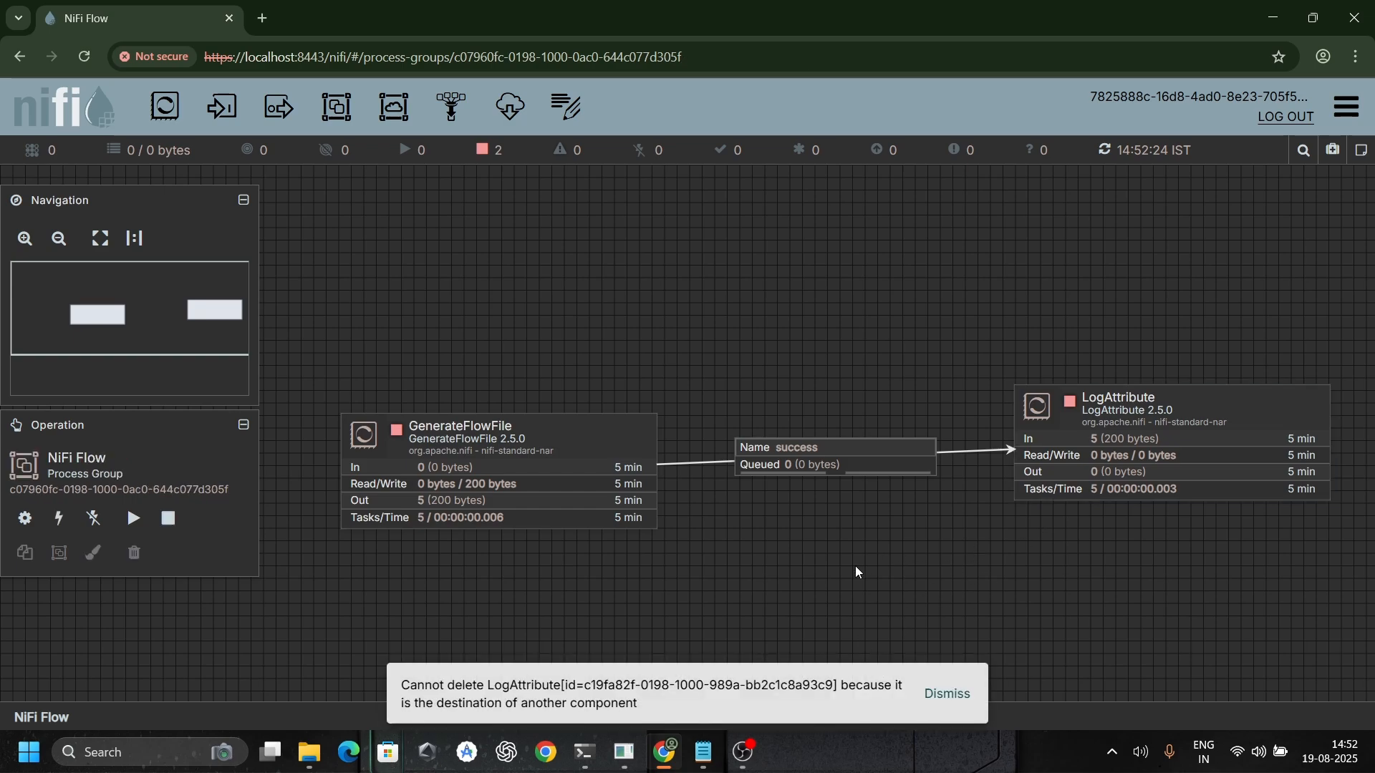
# Step: Empty the queue of the success connection between the two processors and delete the connection
pyautogui.click(831, 464)
pyautogui.rightClick(825, 463)
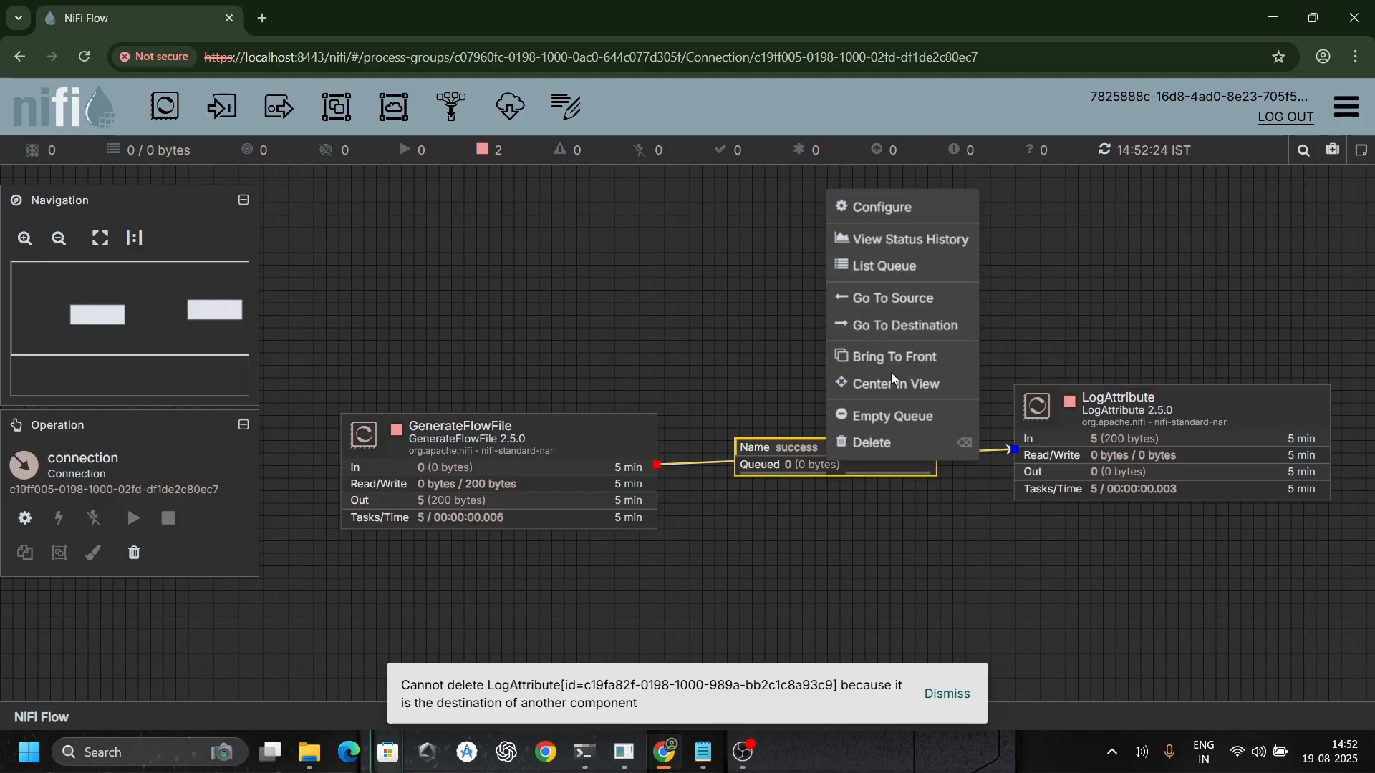
pyautogui.click(868, 416)
pyautogui.click(801, 458)
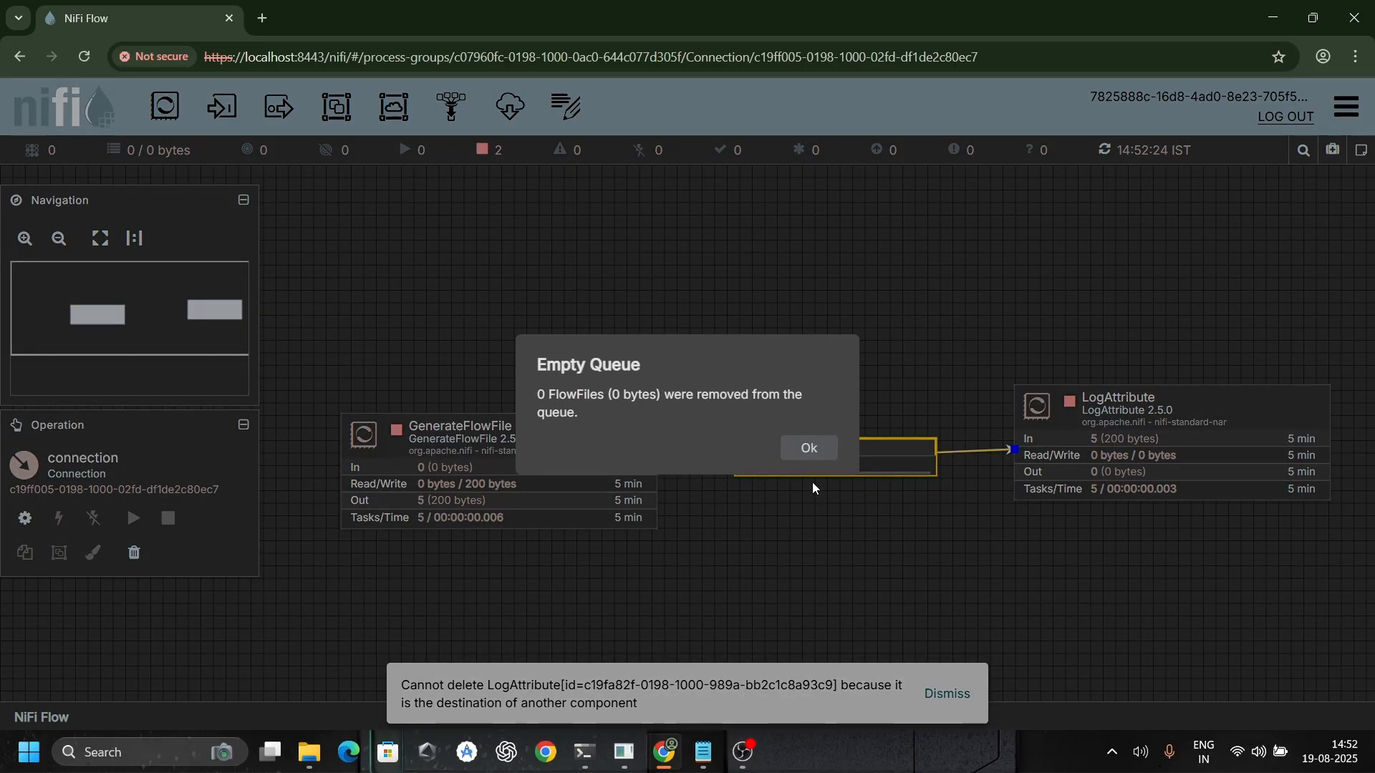
pyautogui.click(822, 459)
pyautogui.rightClick(827, 441)
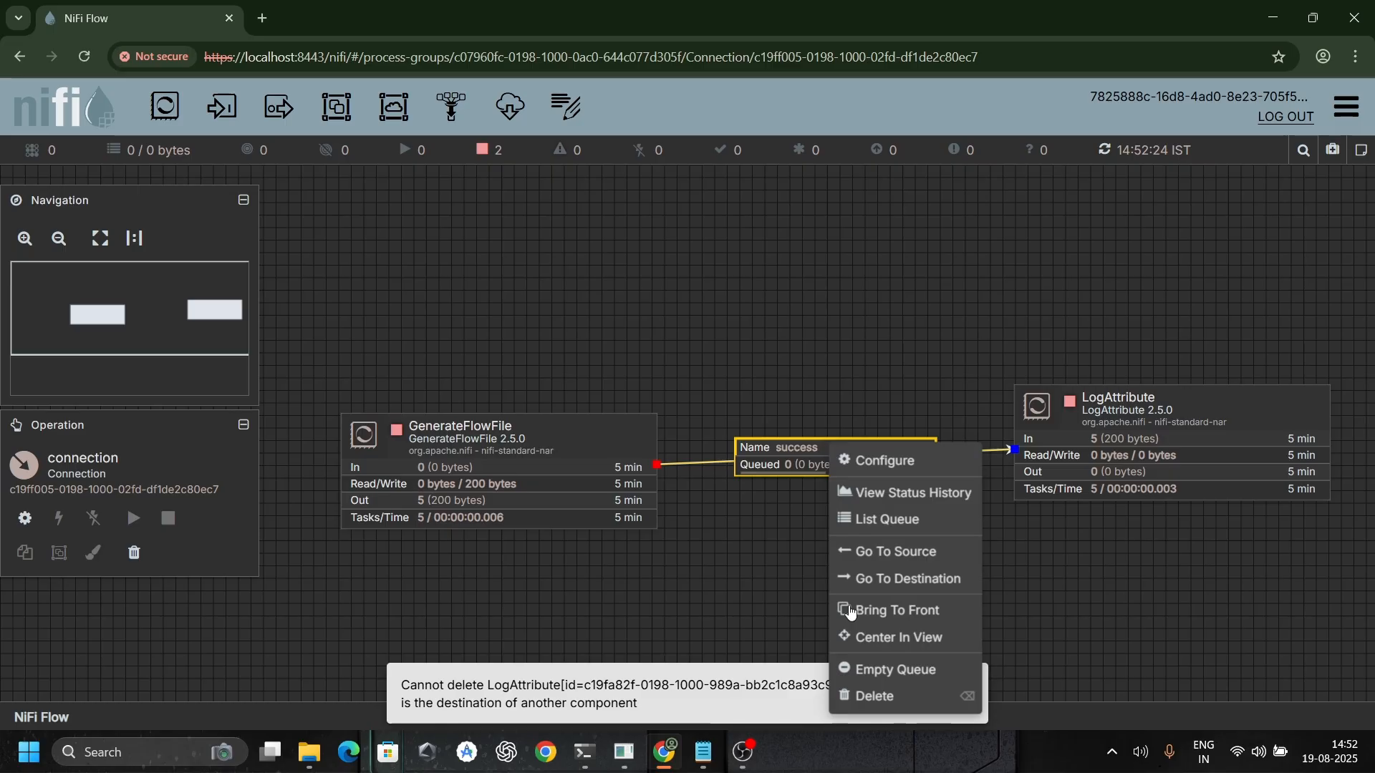
pyautogui.click(859, 694)
# Step: Delete the LogAttribute and GenerateFlowFile processors and dismiss the notification
pyautogui.click(1086, 464)
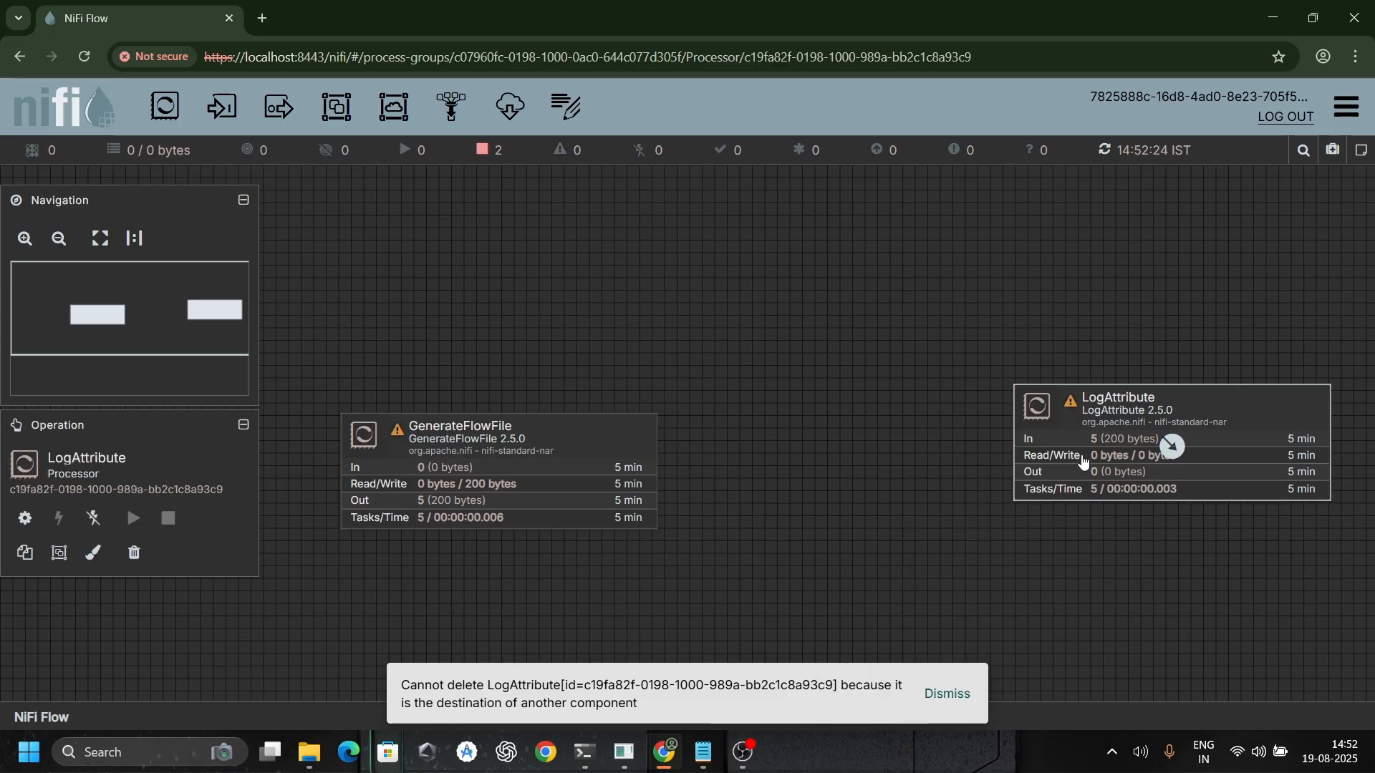
pyautogui.press('Delete')
pyautogui.click(546, 475)
pyautogui.press('Delete')
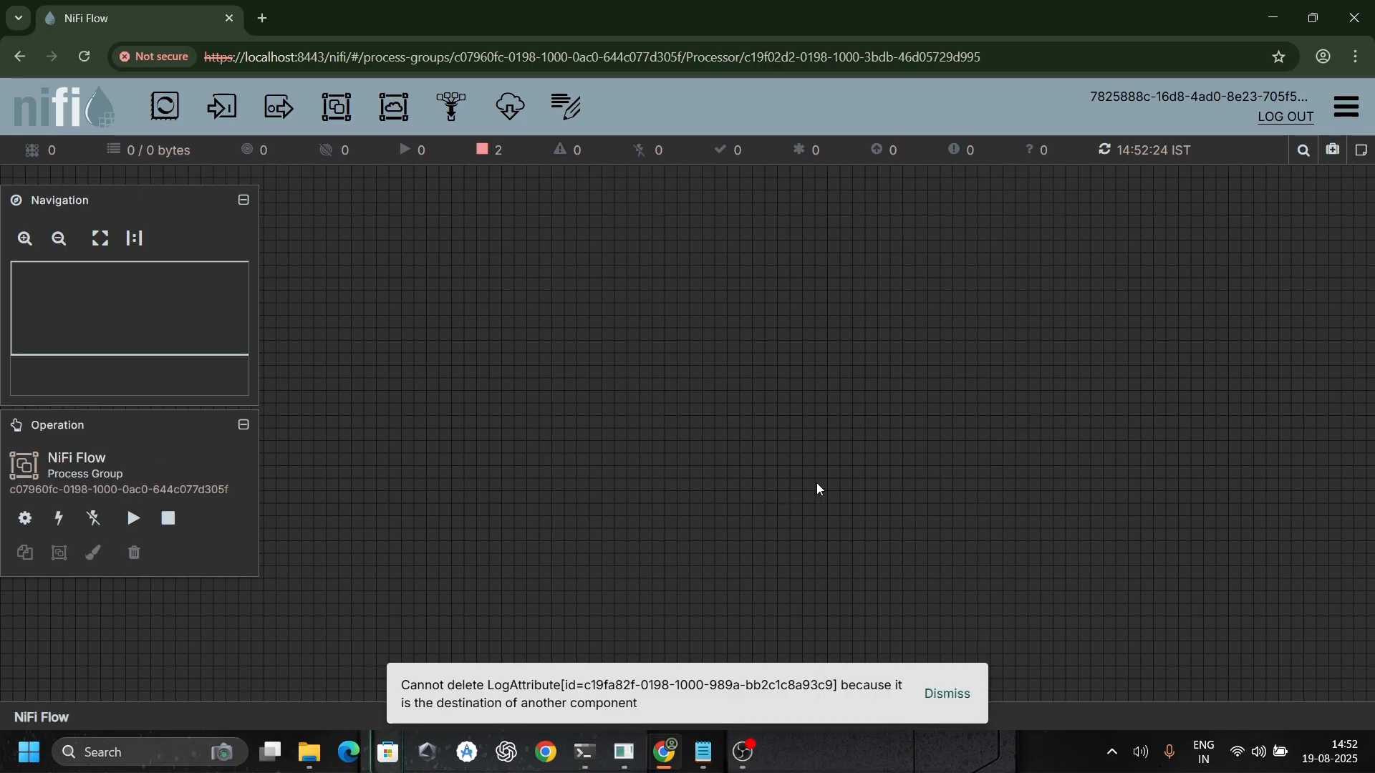
pyautogui.click(945, 693)
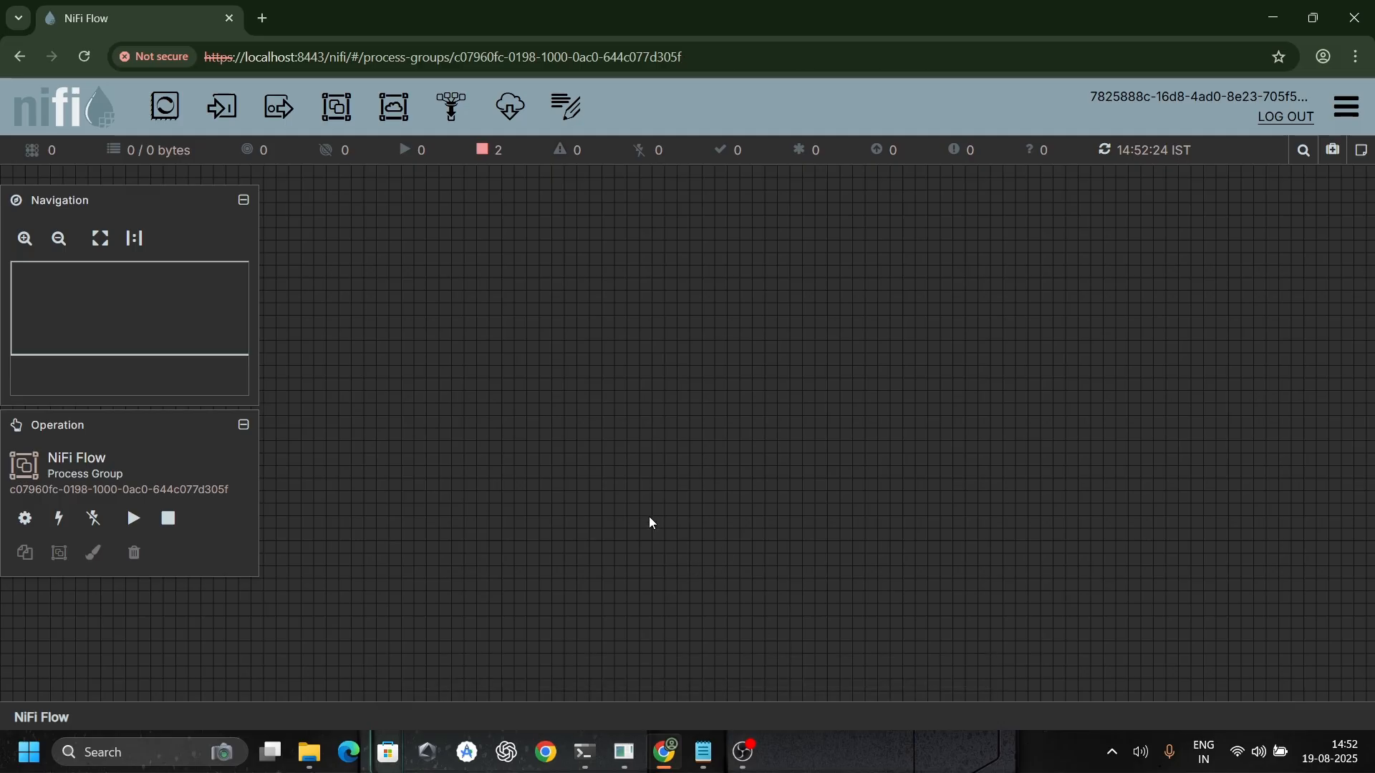